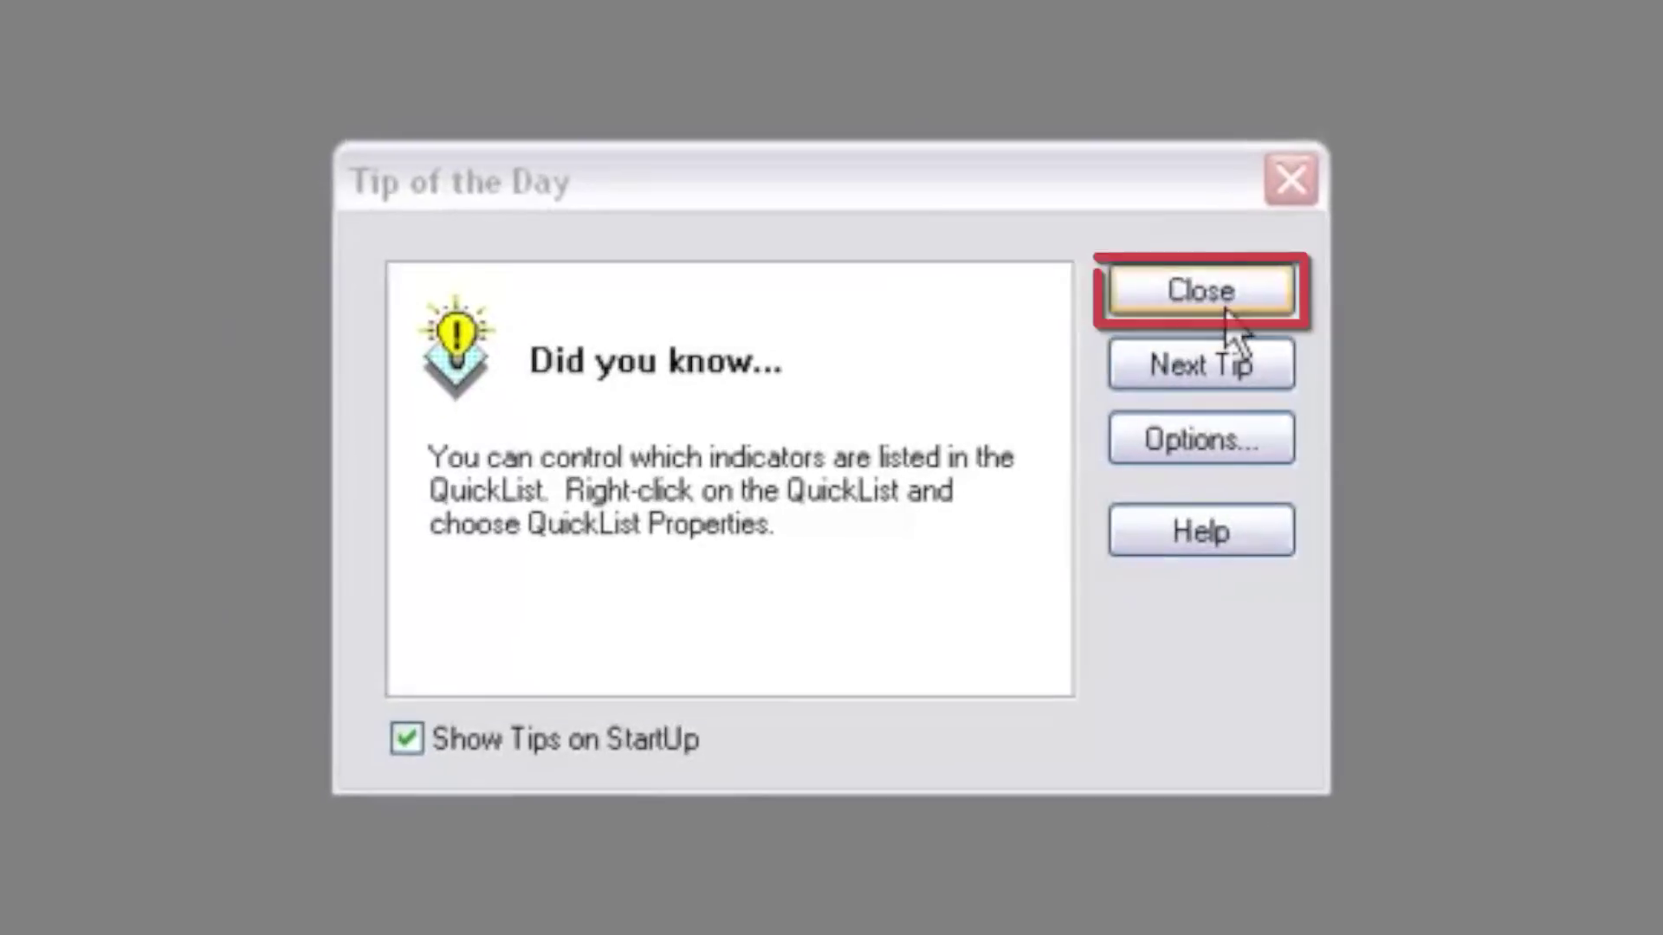
Close the Tip of the Day dialog.
left_click(1224, 299)
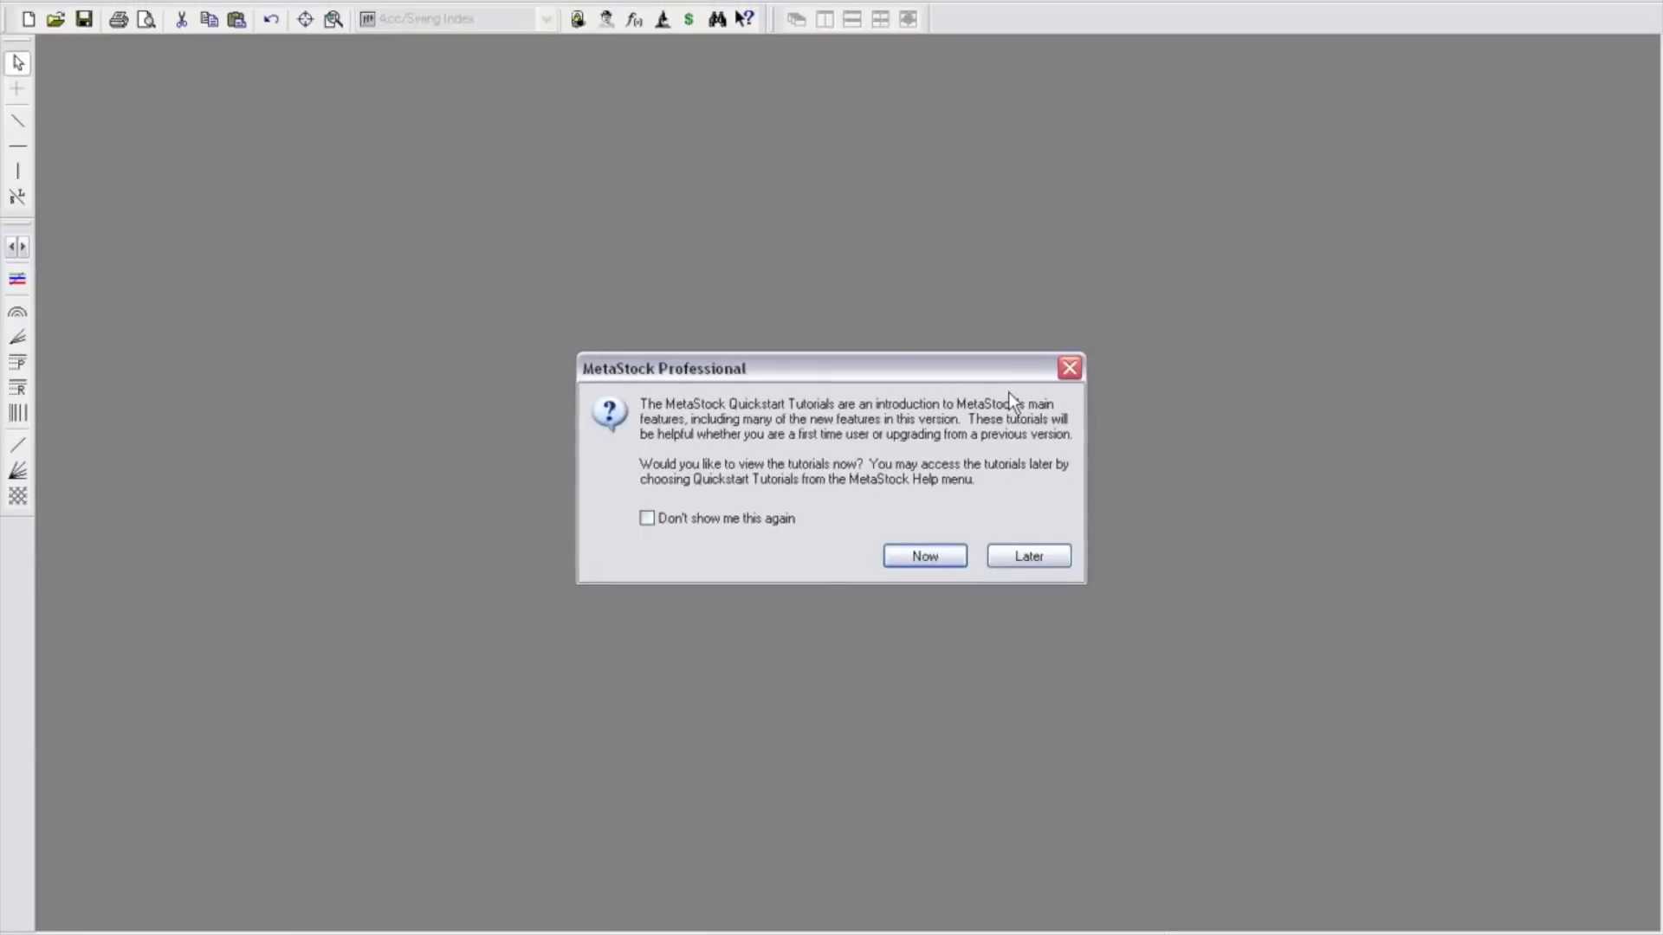
Postpone the Quickstart Tutorials with Later and bring up the Open chart window.
left_click(1009, 556)
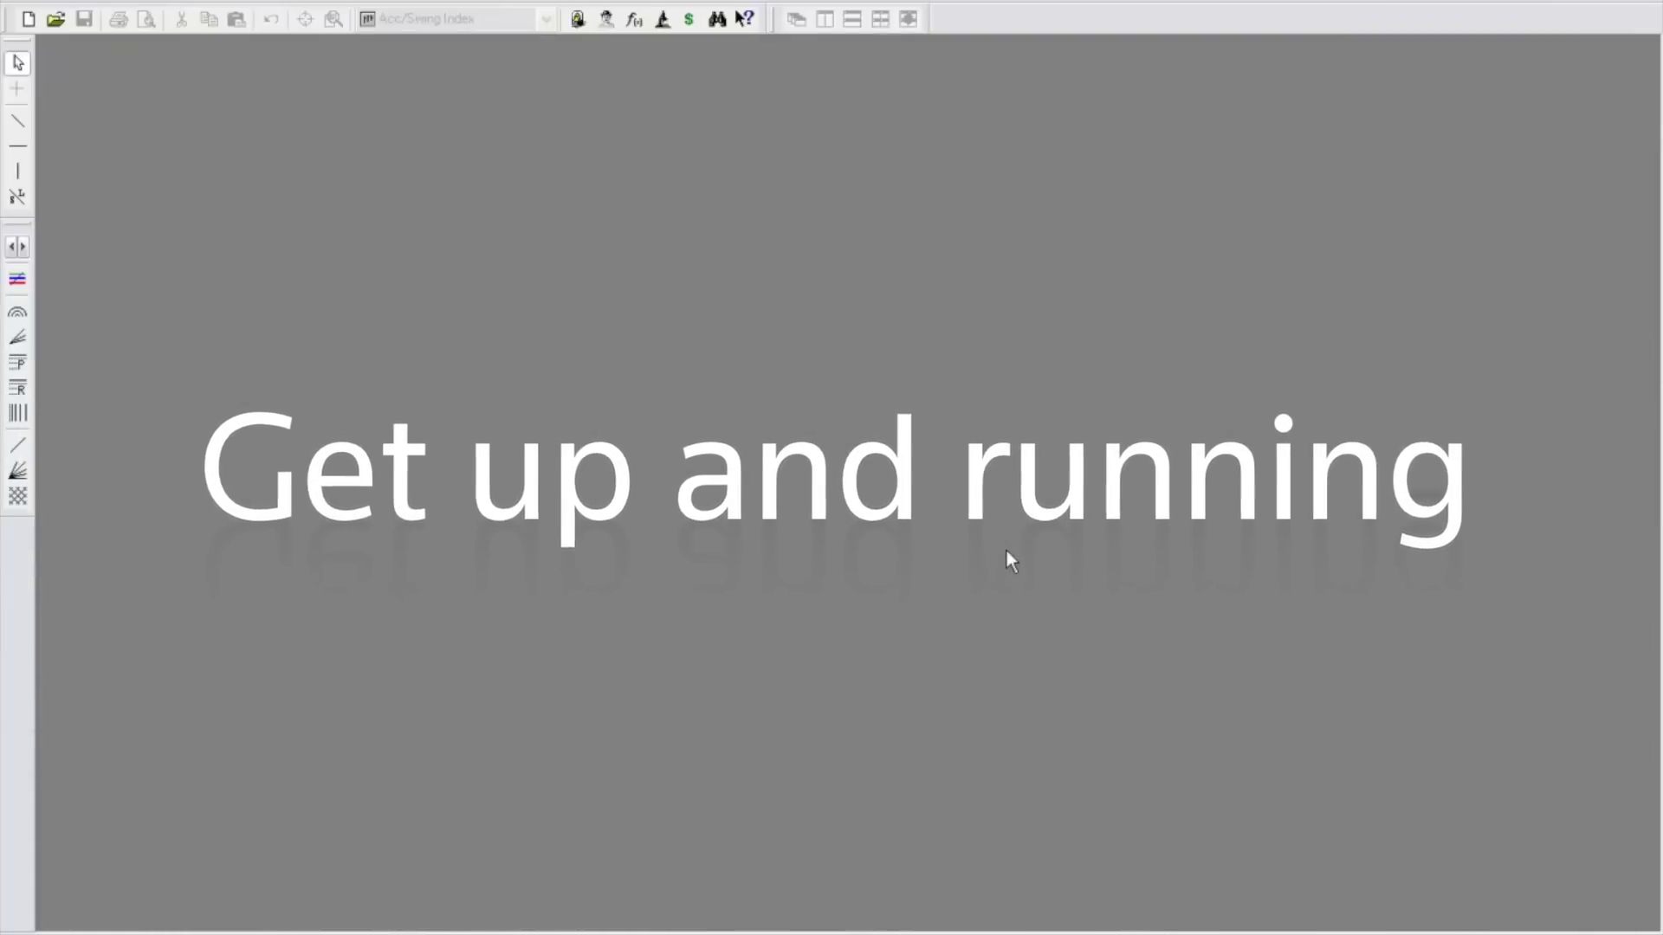
left_click(60, 19)
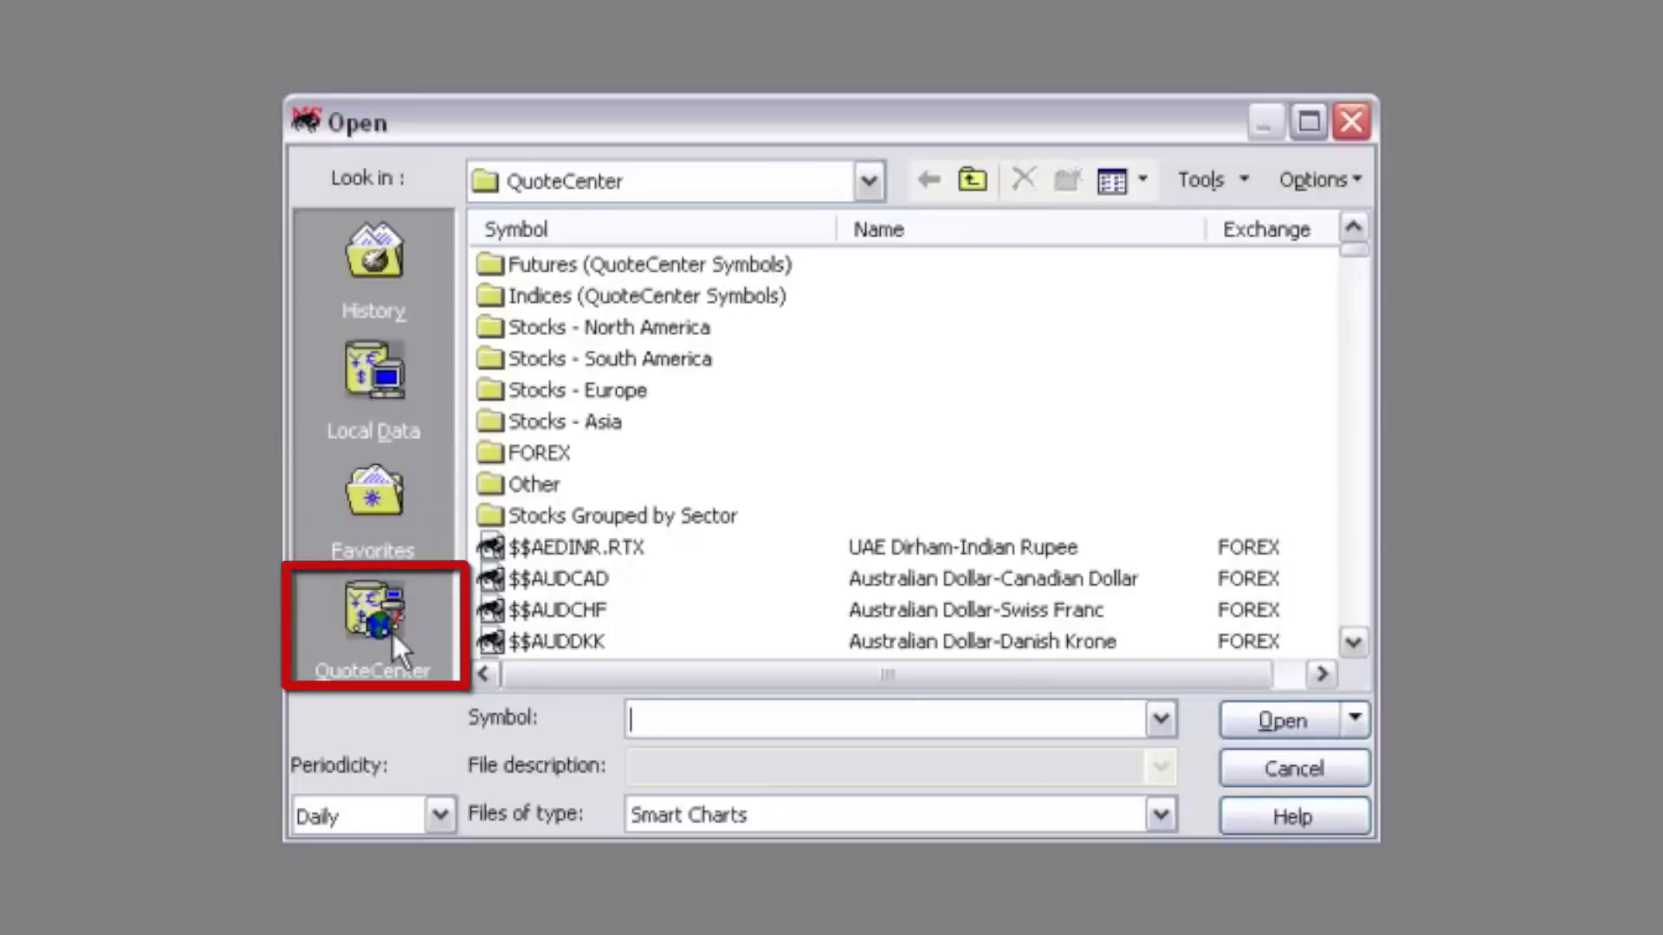
Try Tick periodicity, set it back to Daily, and bring Notepad into view.
left_click(440, 815)
left_click_drag(443, 918, 442, 873)
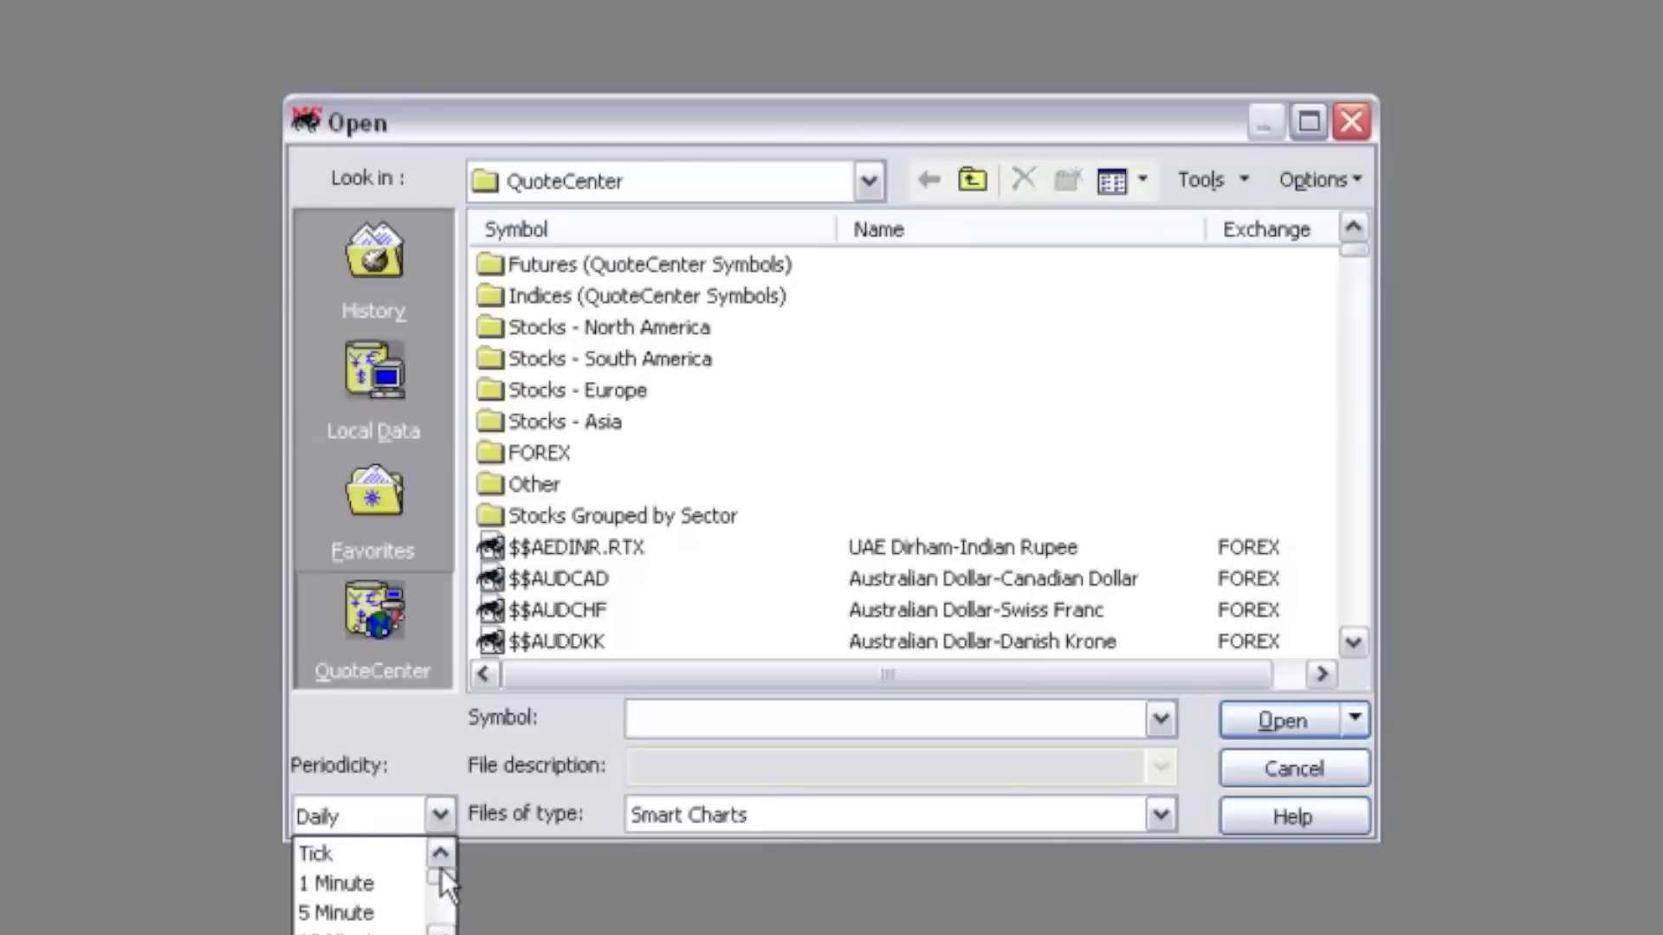
left_click(356, 853)
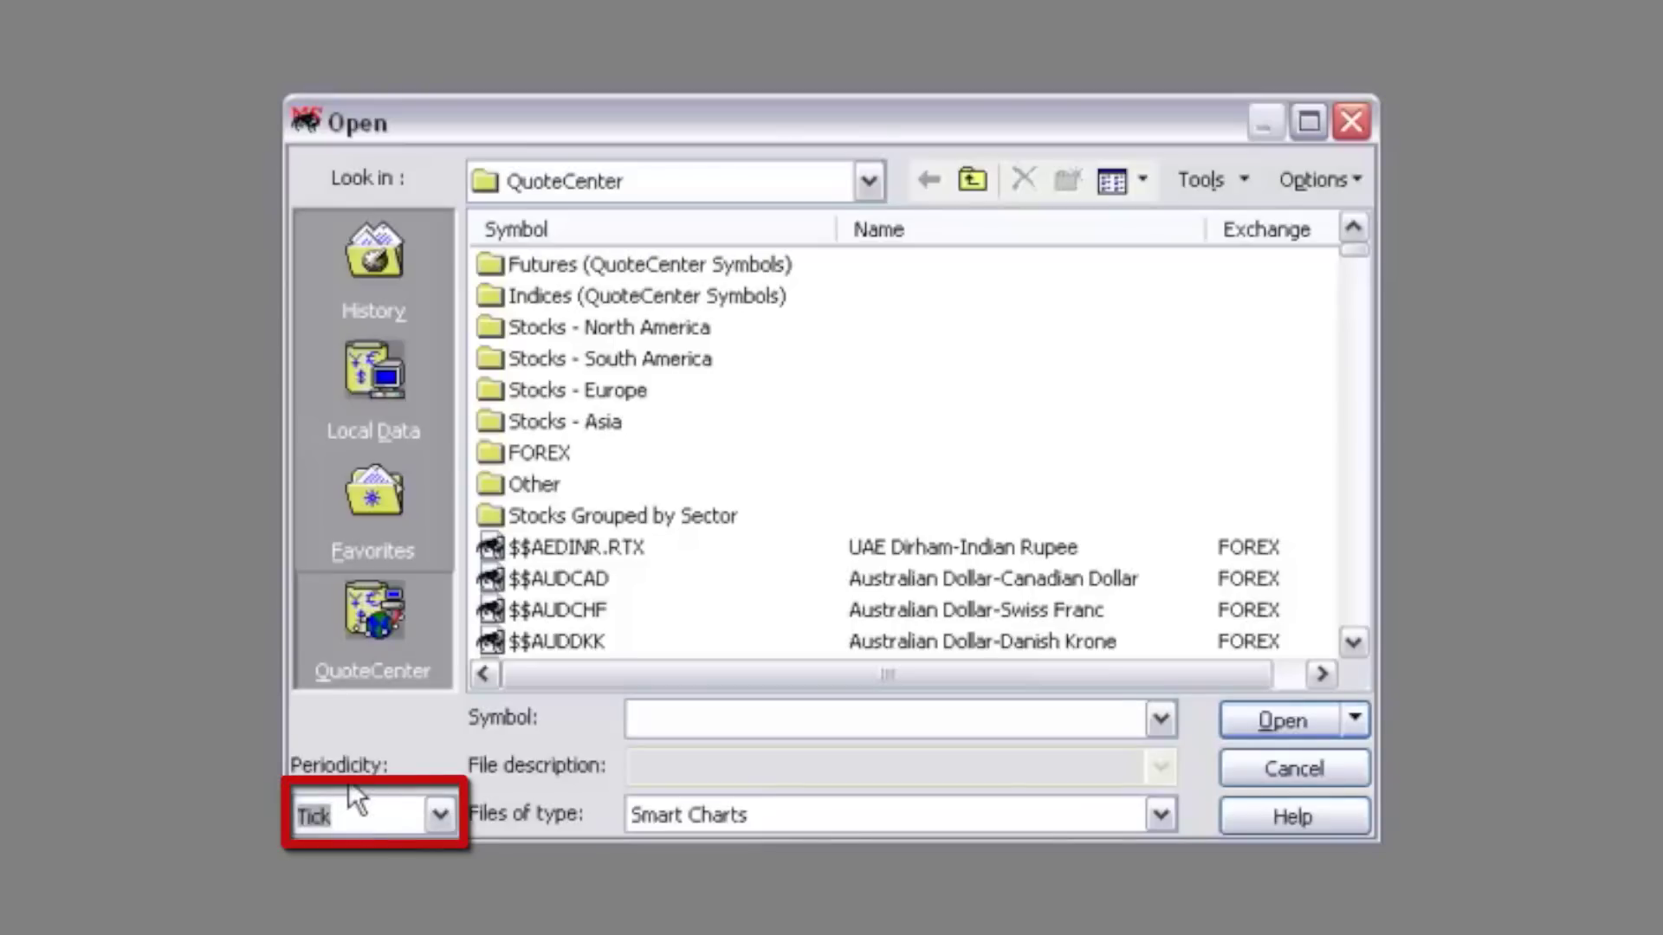
left_click(437, 822)
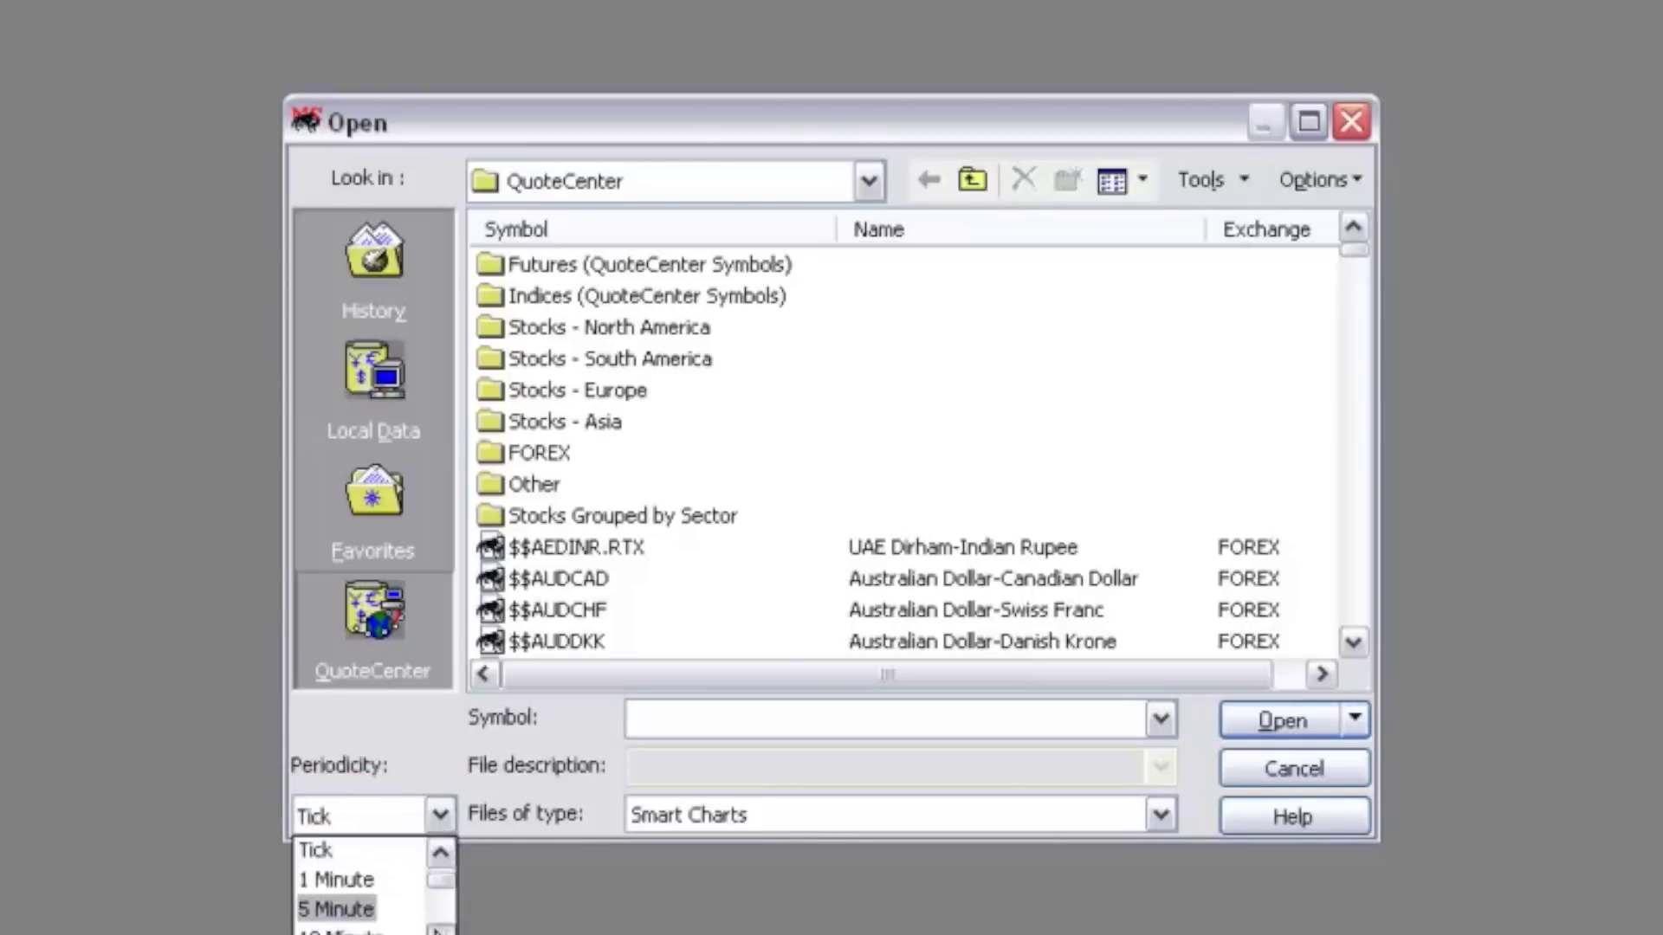
scroll(363, 892, "down", 4)
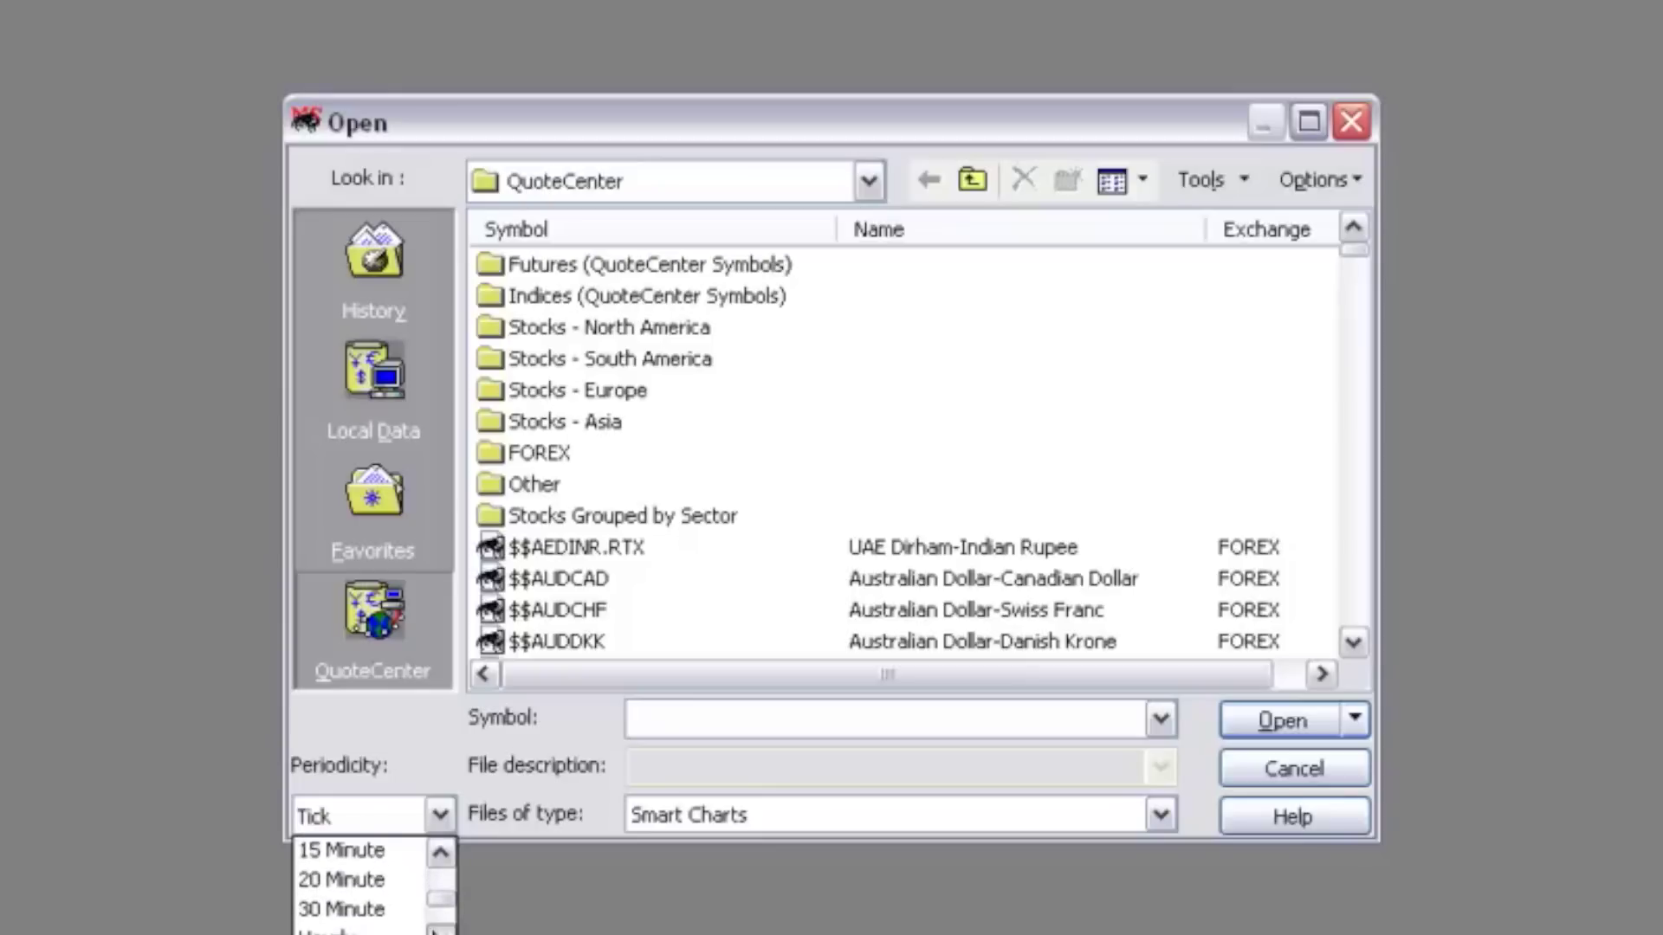
scroll(394, 931, "down", 1)
left_click(394, 931)
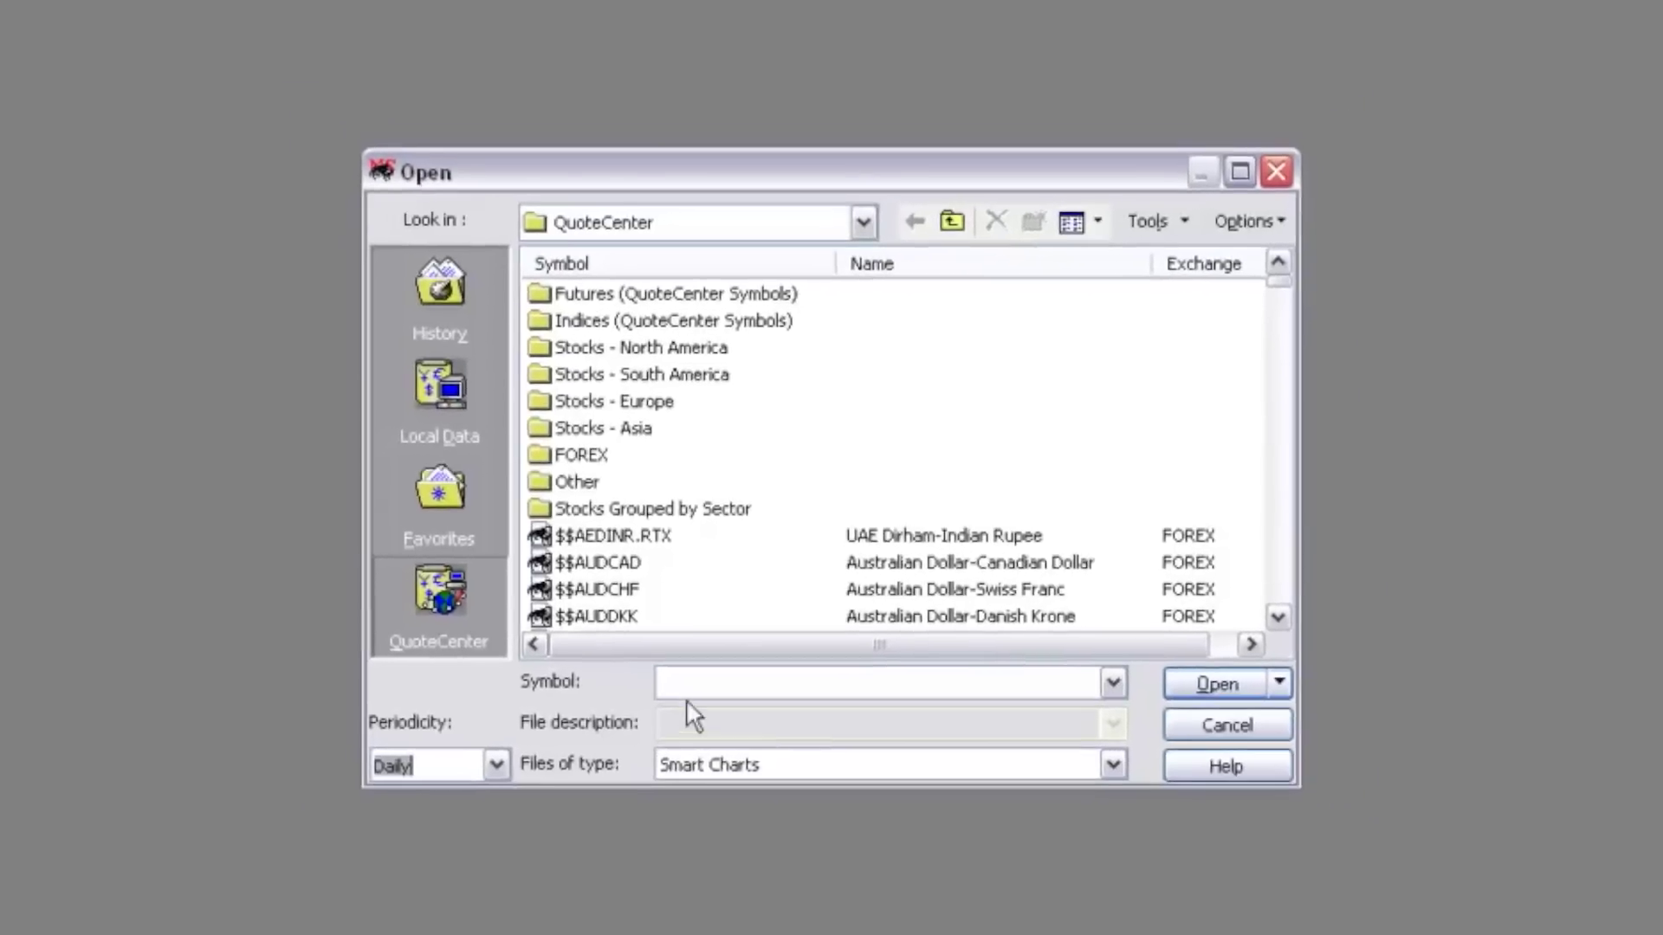
left_click(684, 689)
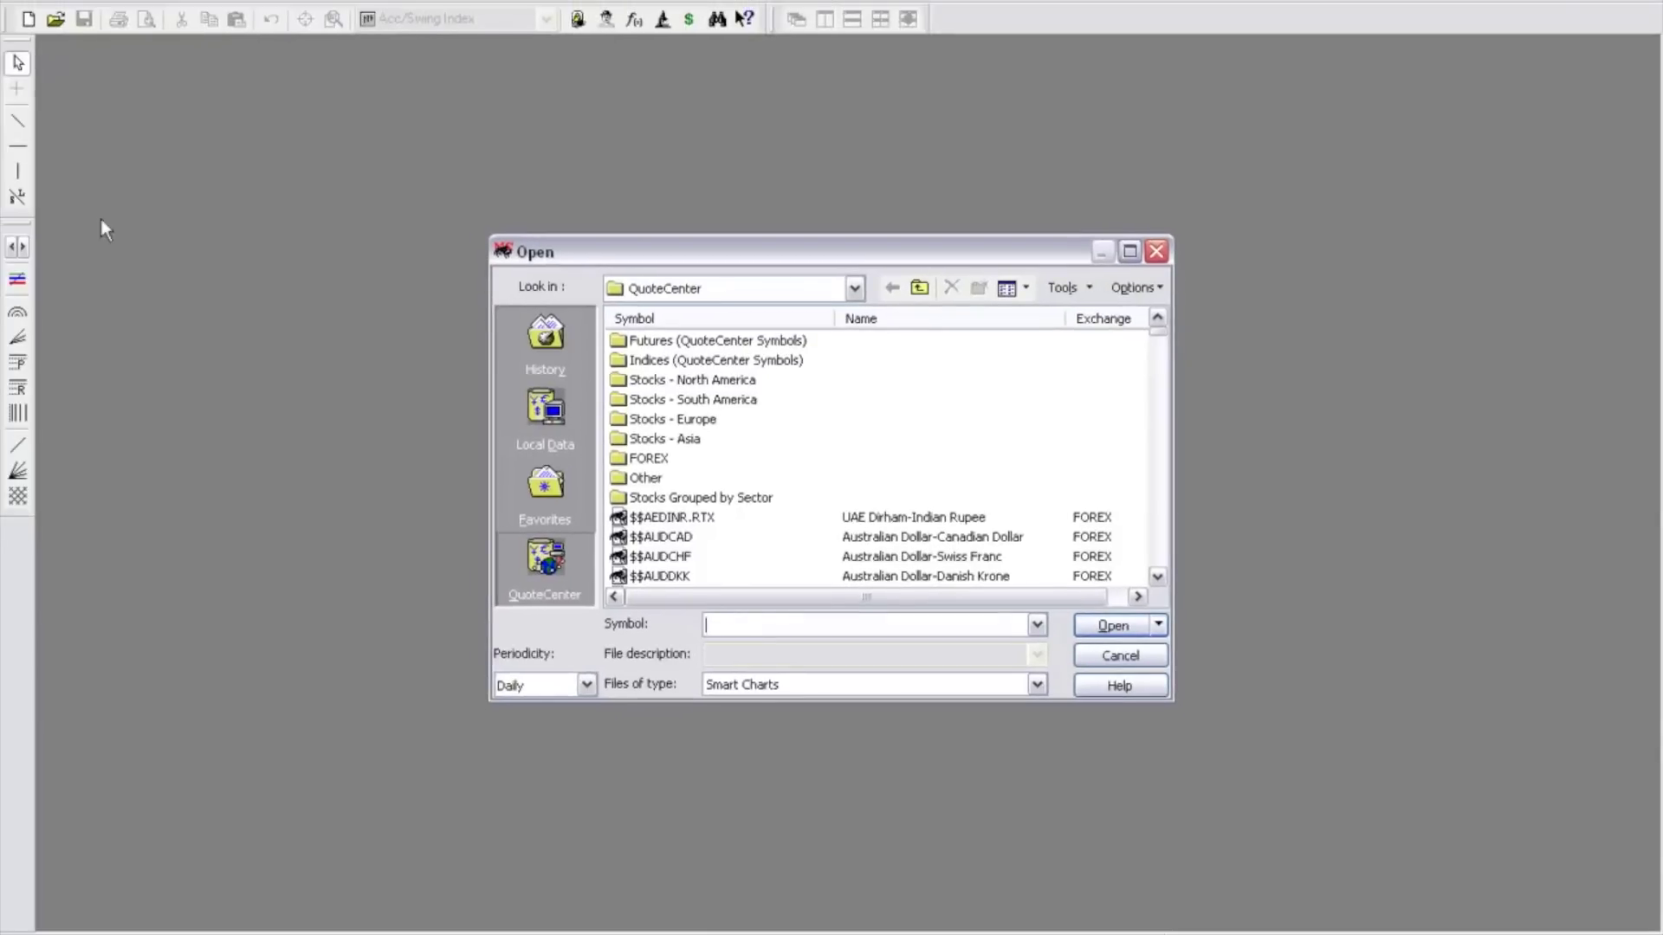
left_click_drag(0, 139, 873, 143)
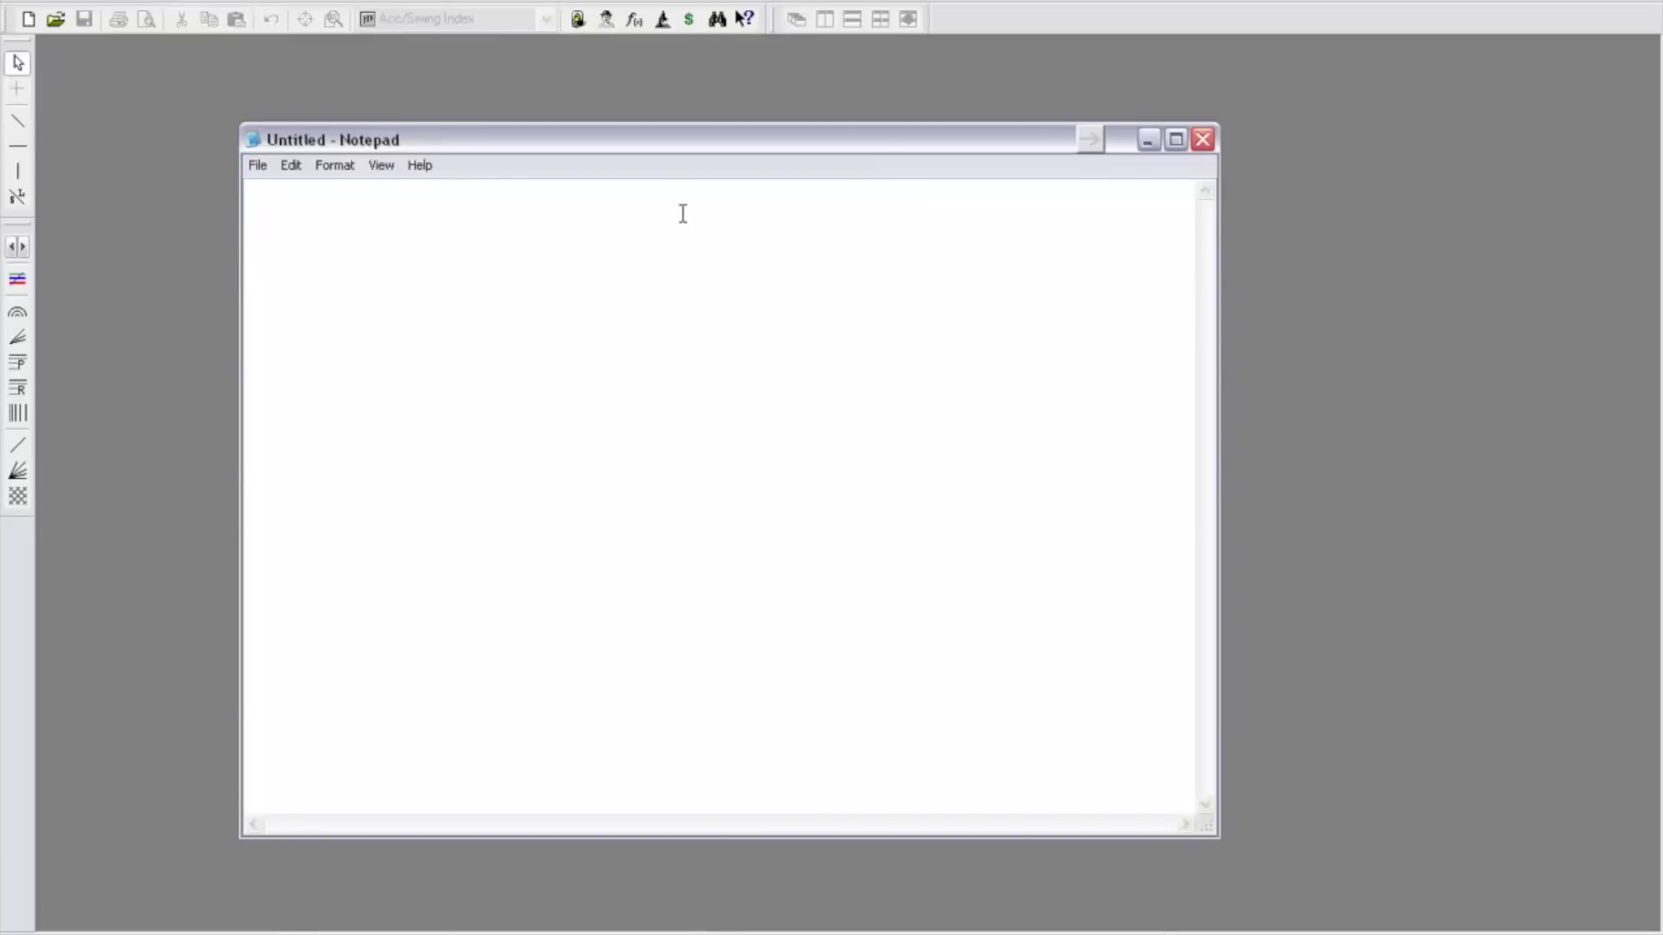
Type the prefixes us;bby, ca; and au; on separate Notepad lines.
type("us;")
type("bby")
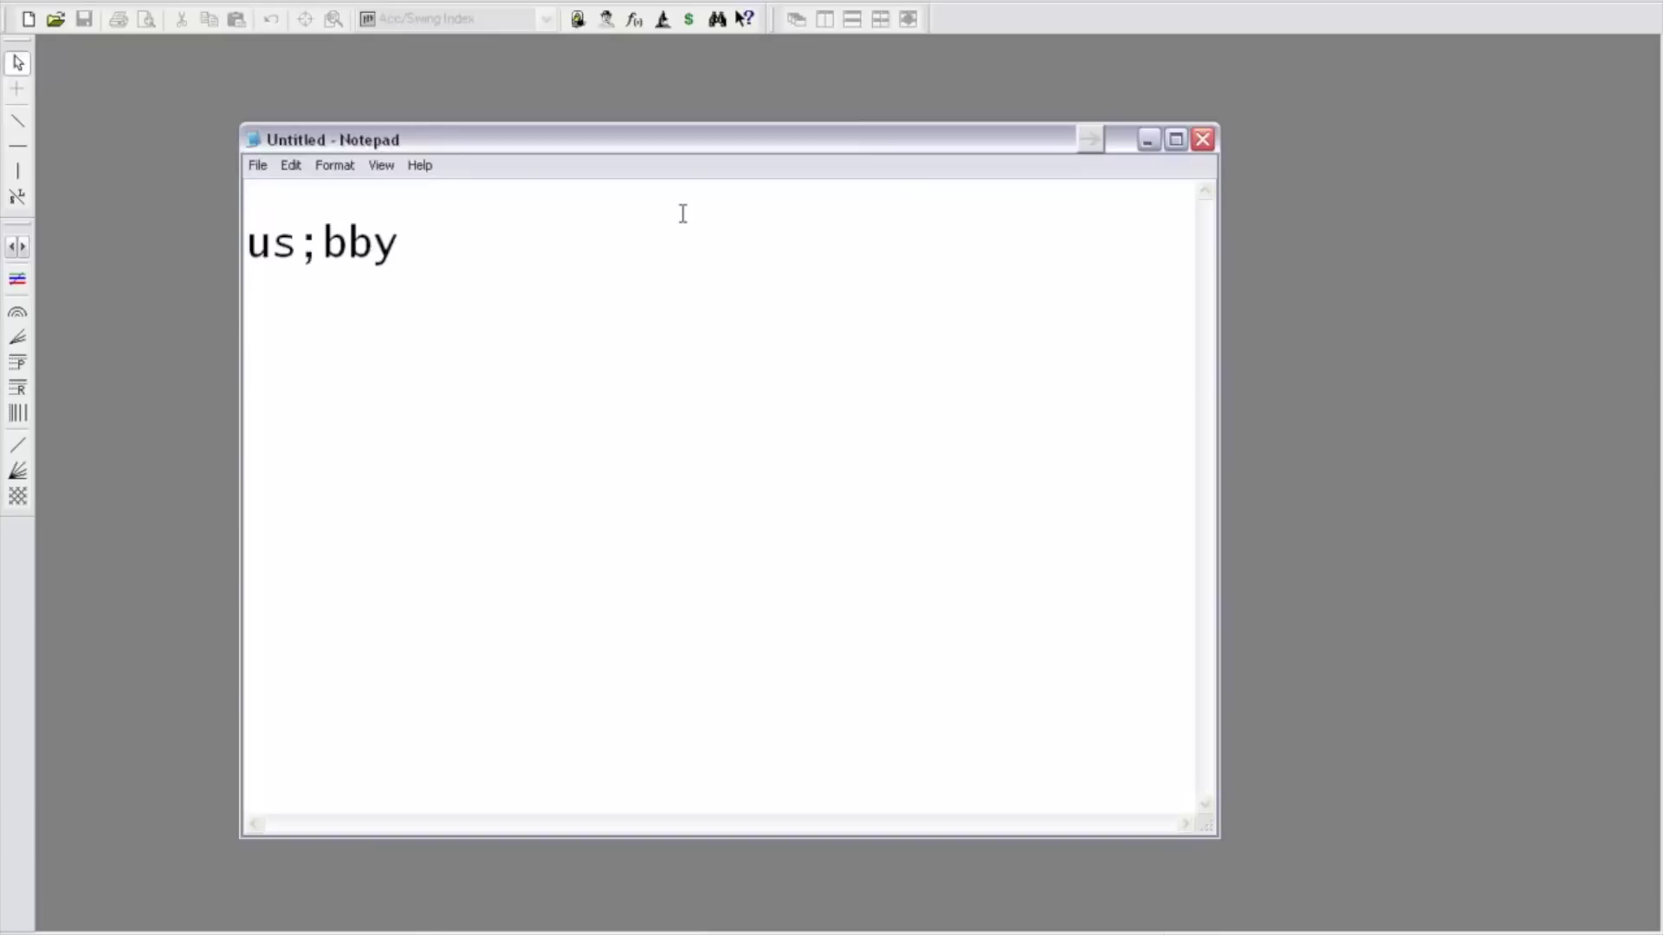
key("Return")
type("ca;")
key("Return")
type("au;")
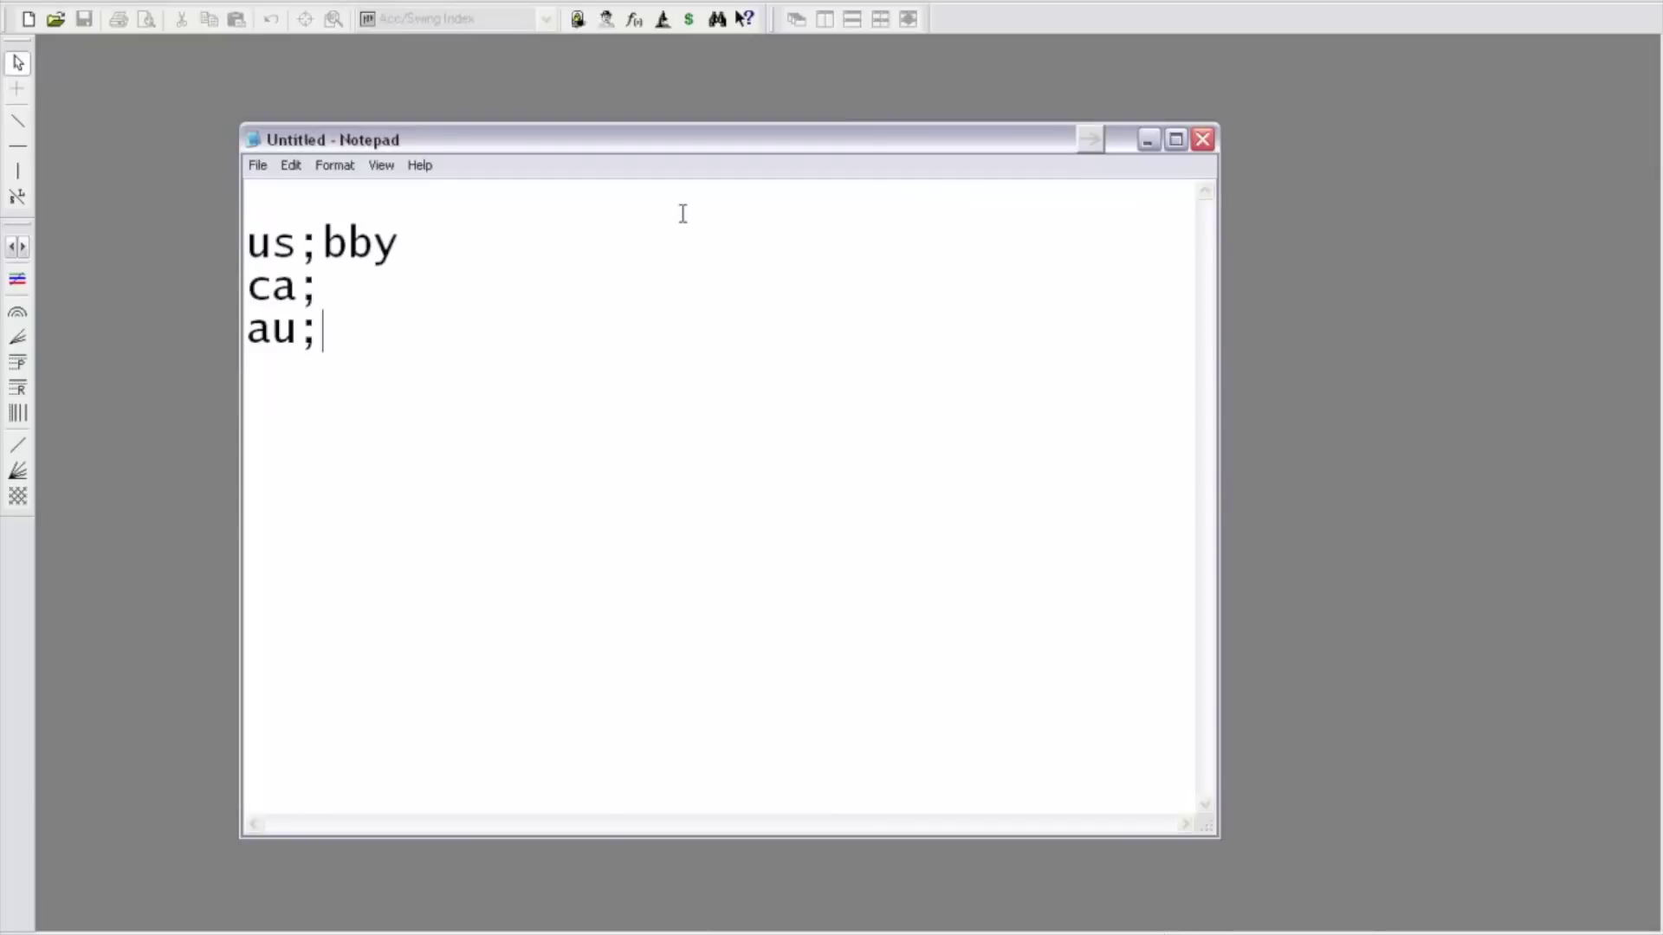
key("Return")
key("Return")
List us@cl, us@gc, $$eurusd, us;ndx, us&dji and us&spx on their own Notepad lines.
type("us@")
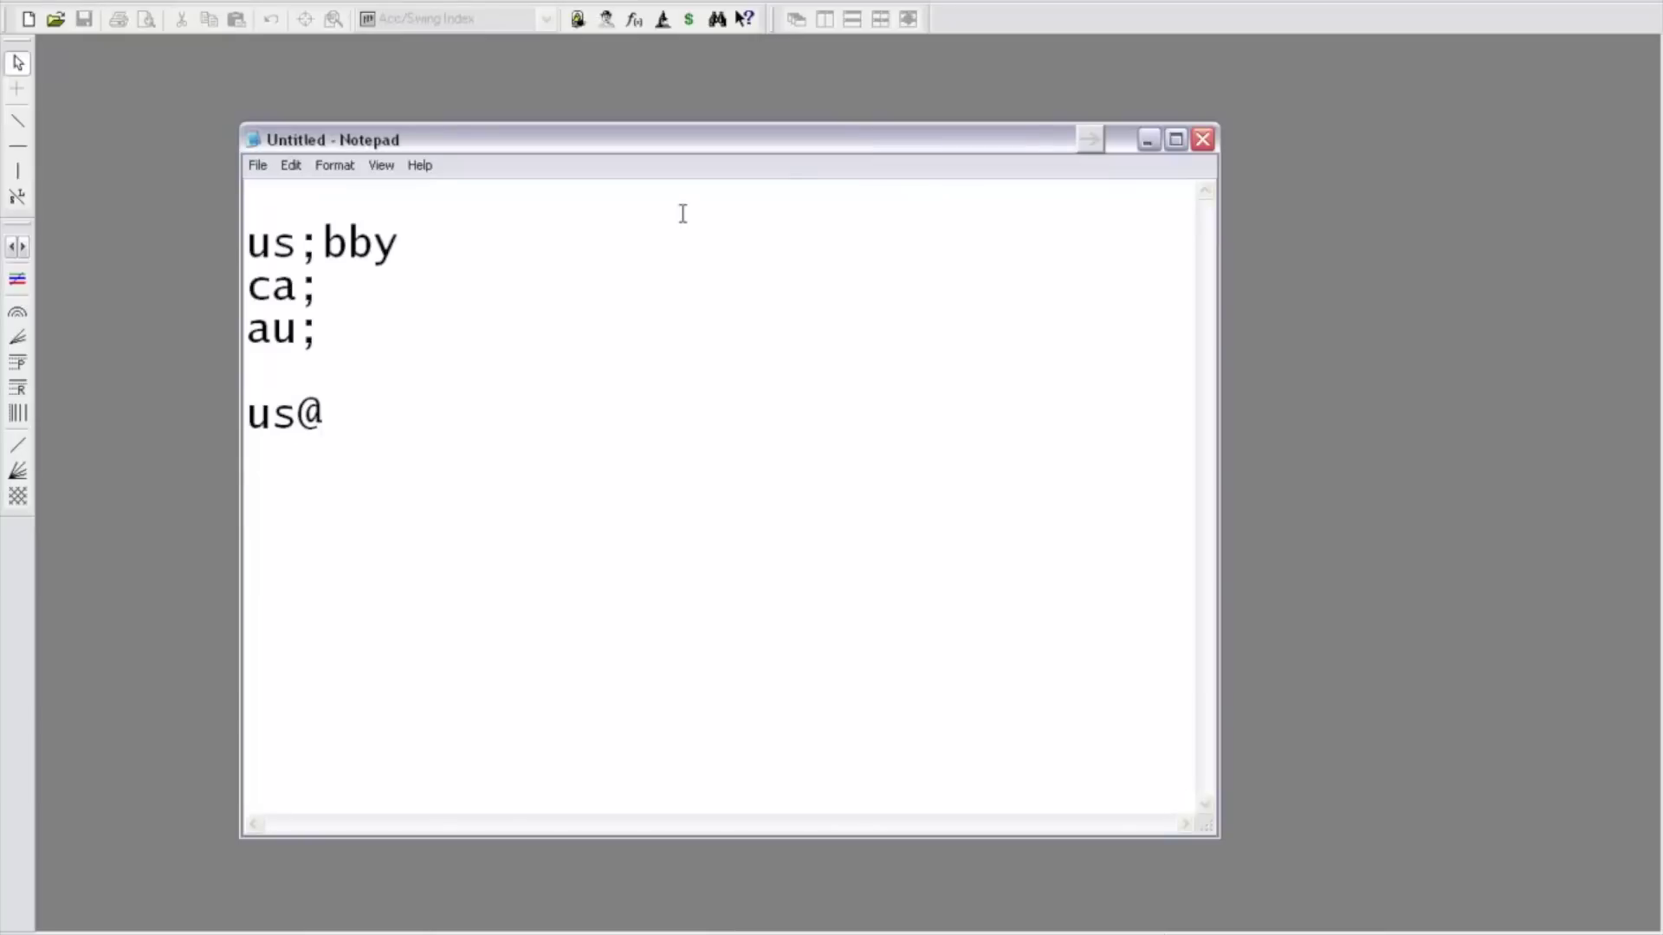
type("cl")
key("Return")
type("us@")
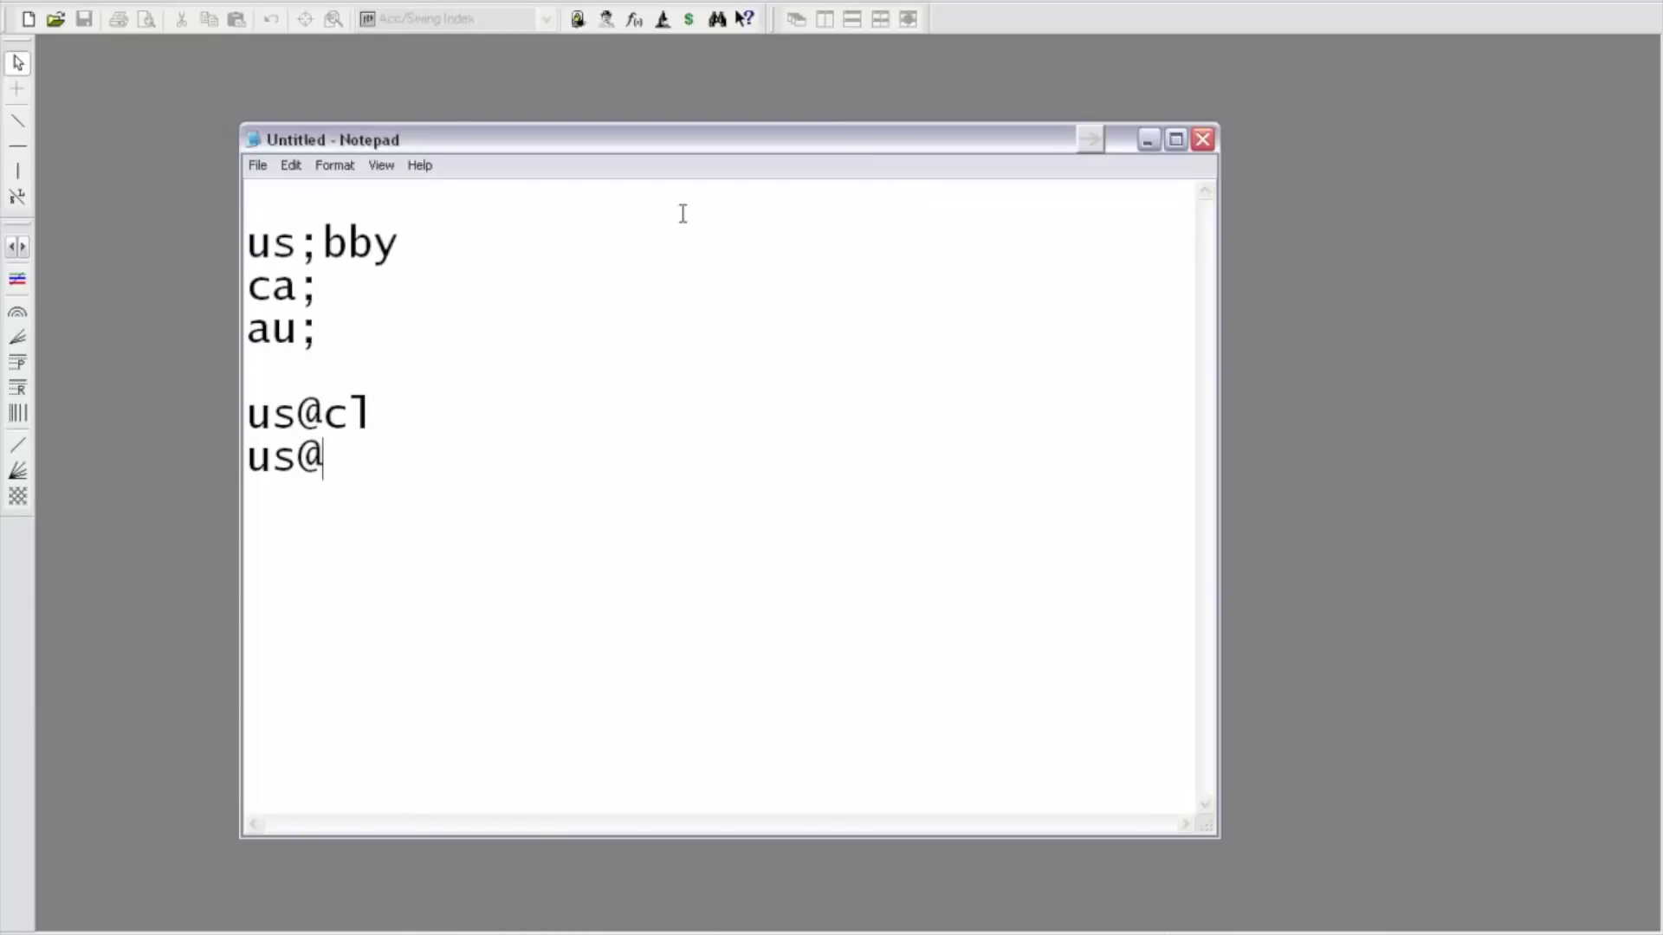
type("gc")
key("Return")
key("Return")
type("$$")
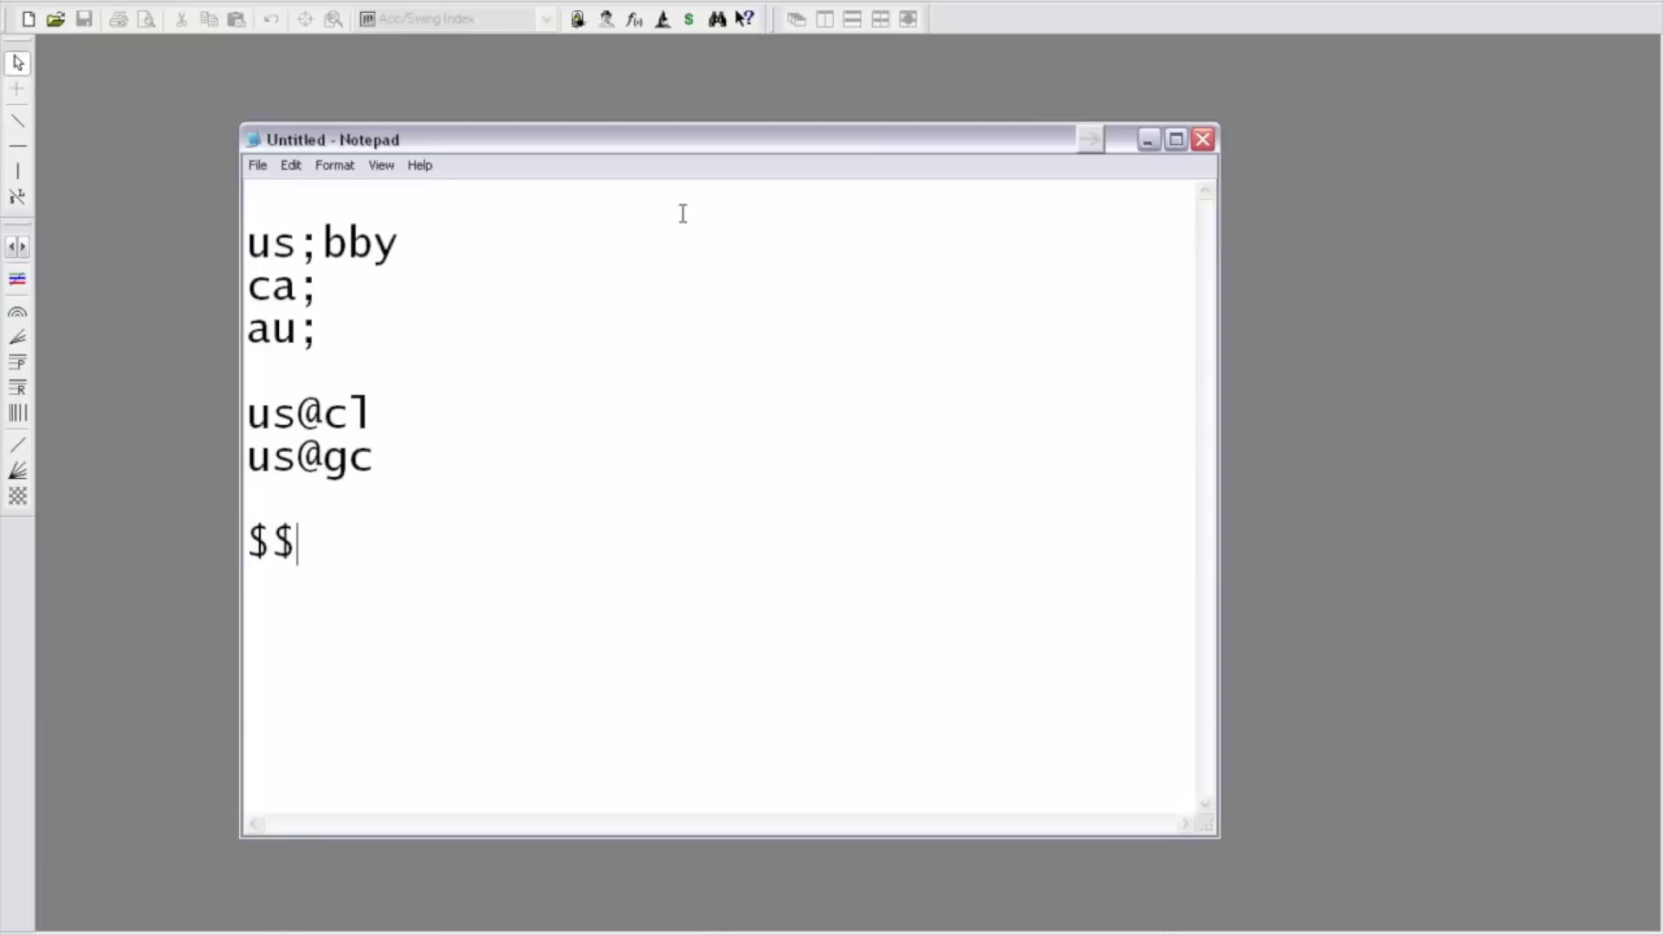
type("eurusd")
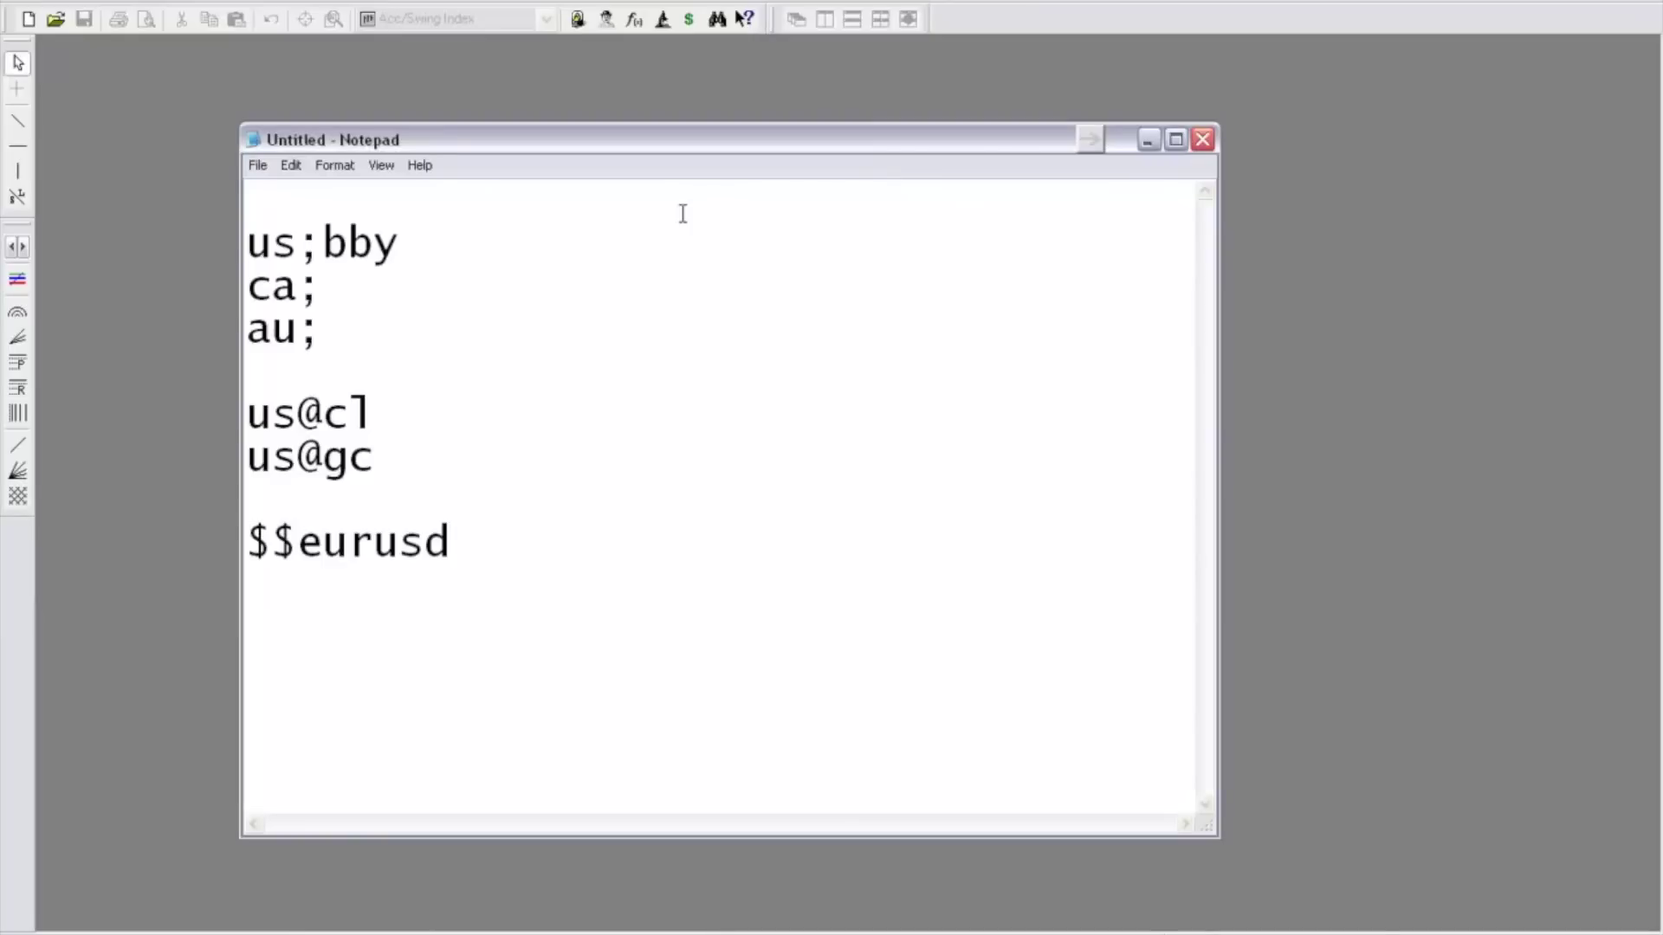
key("Return")
key("Return")
type("us;ndx")
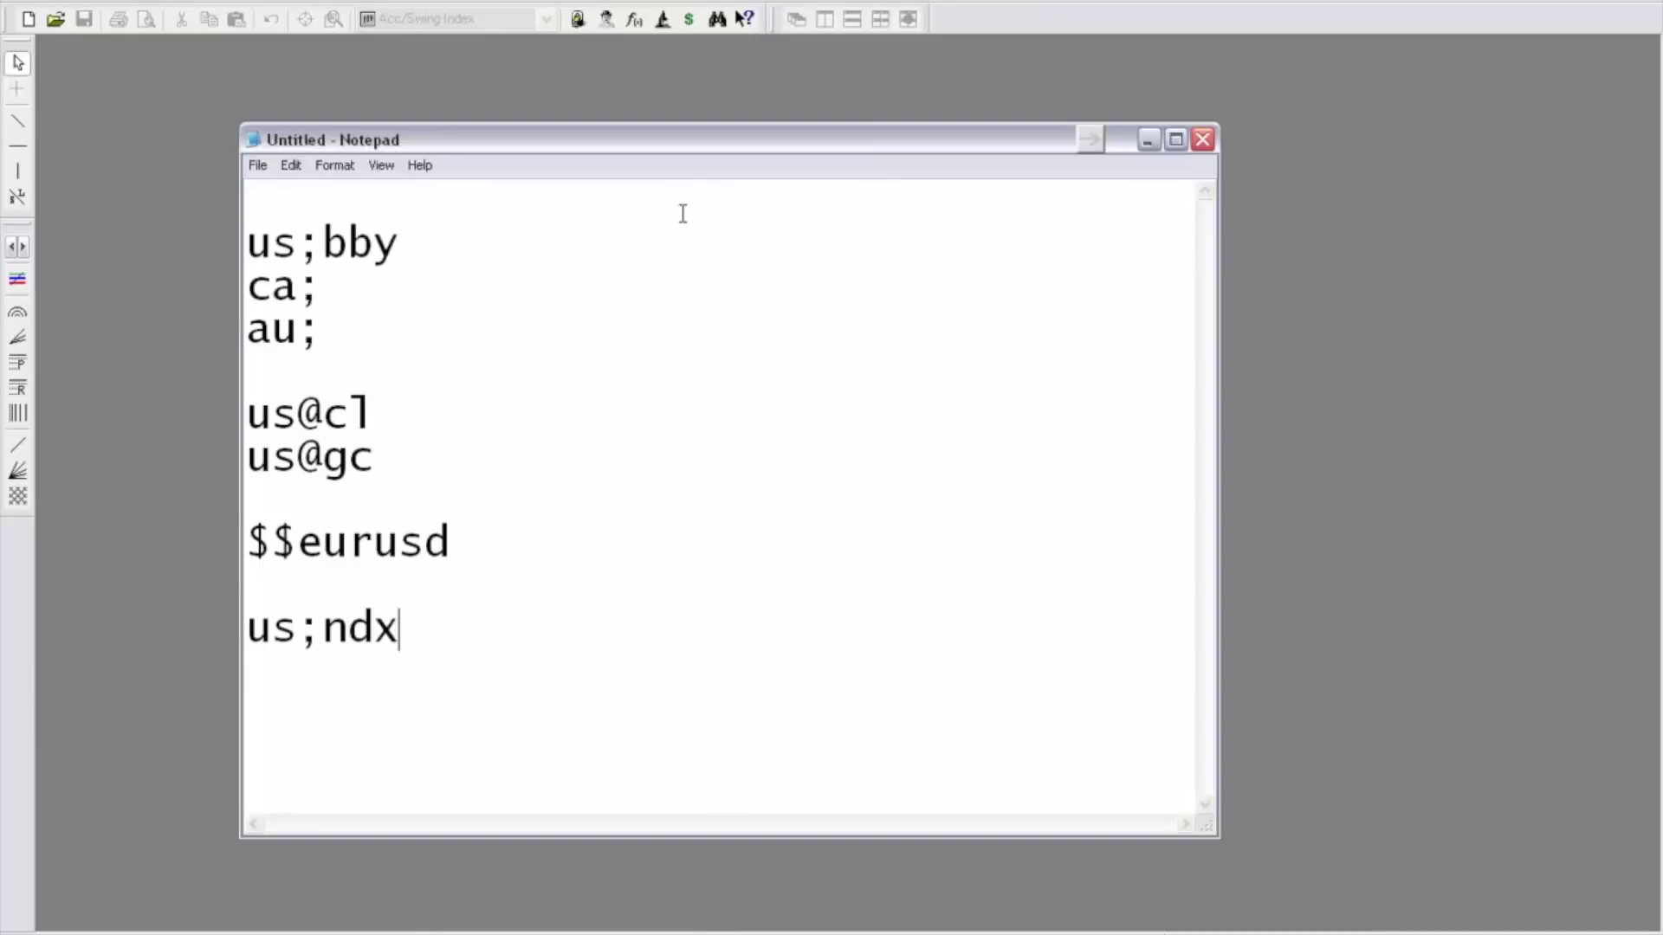
key("Return")
type("us&")
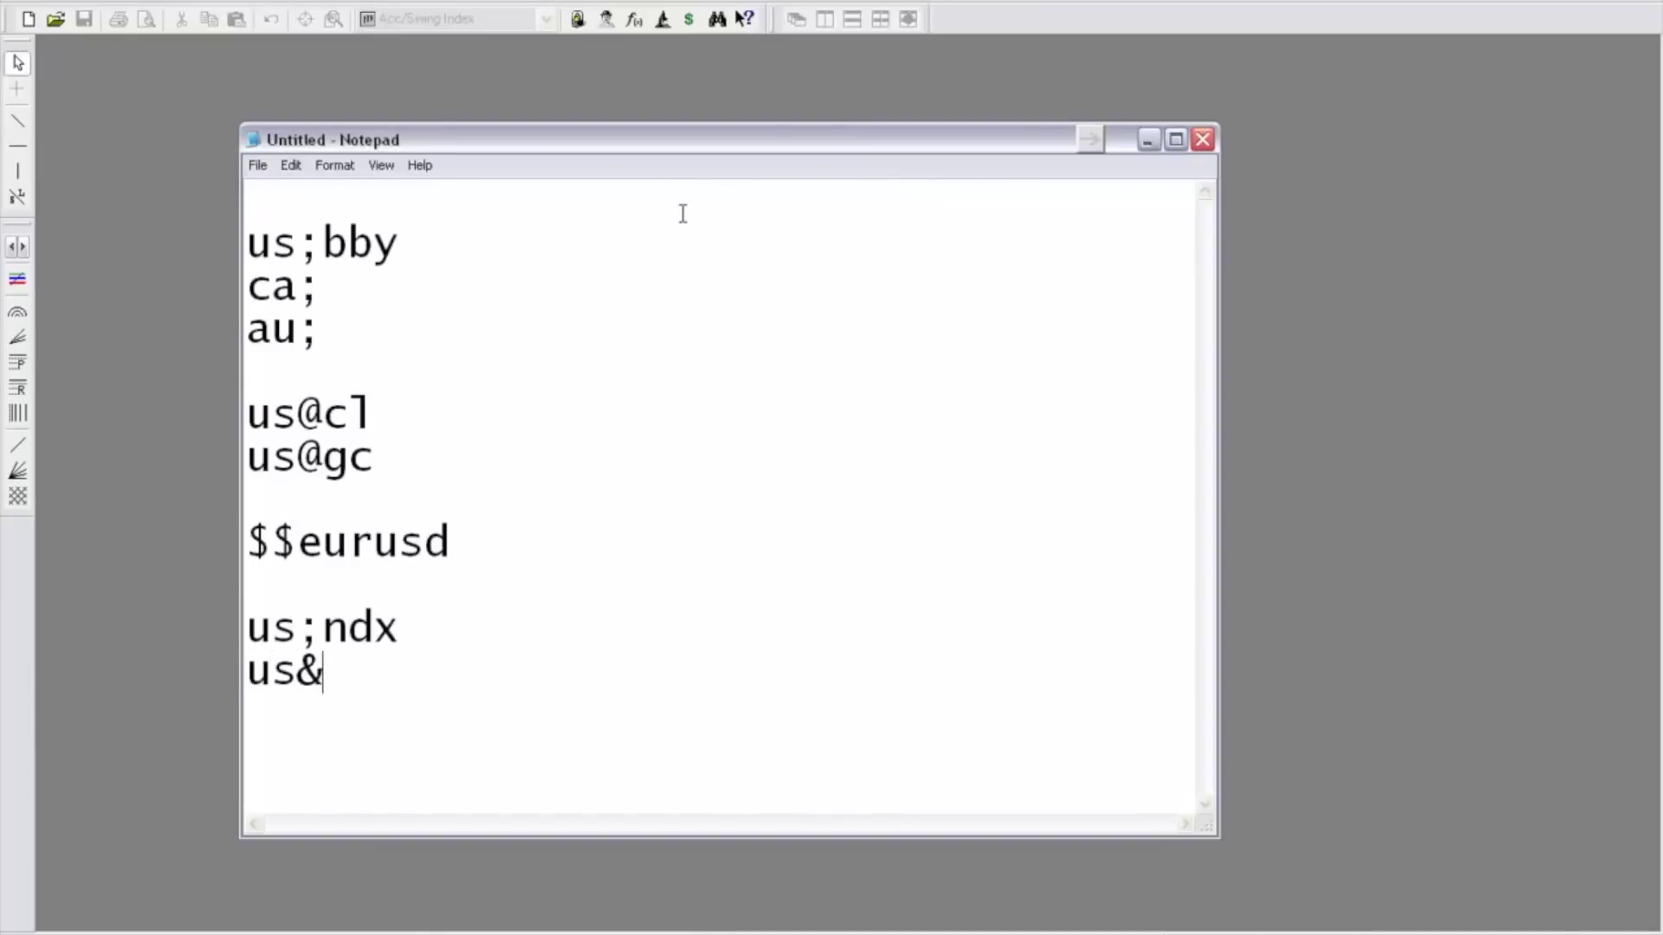
type("dji")
key("Return")
type("us&sp")
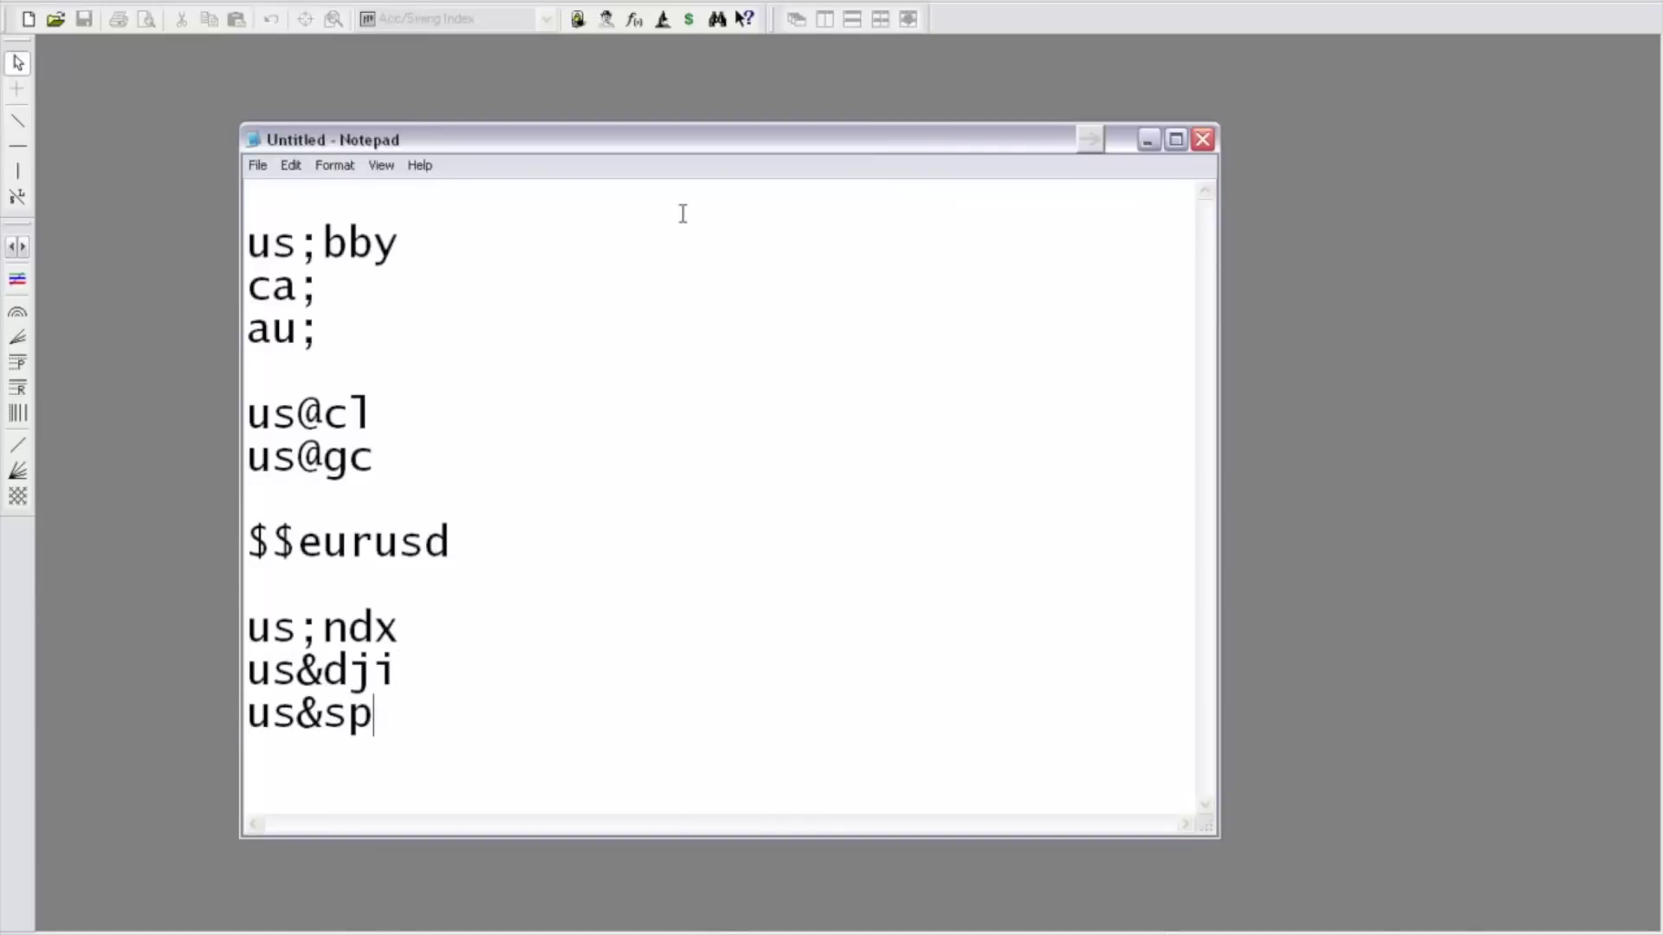
type("x")
Browse the QuoteCenter folders, then enter us&dji and open the Dow Jones chart.
left_click_drag(703, 132, 0, 130)
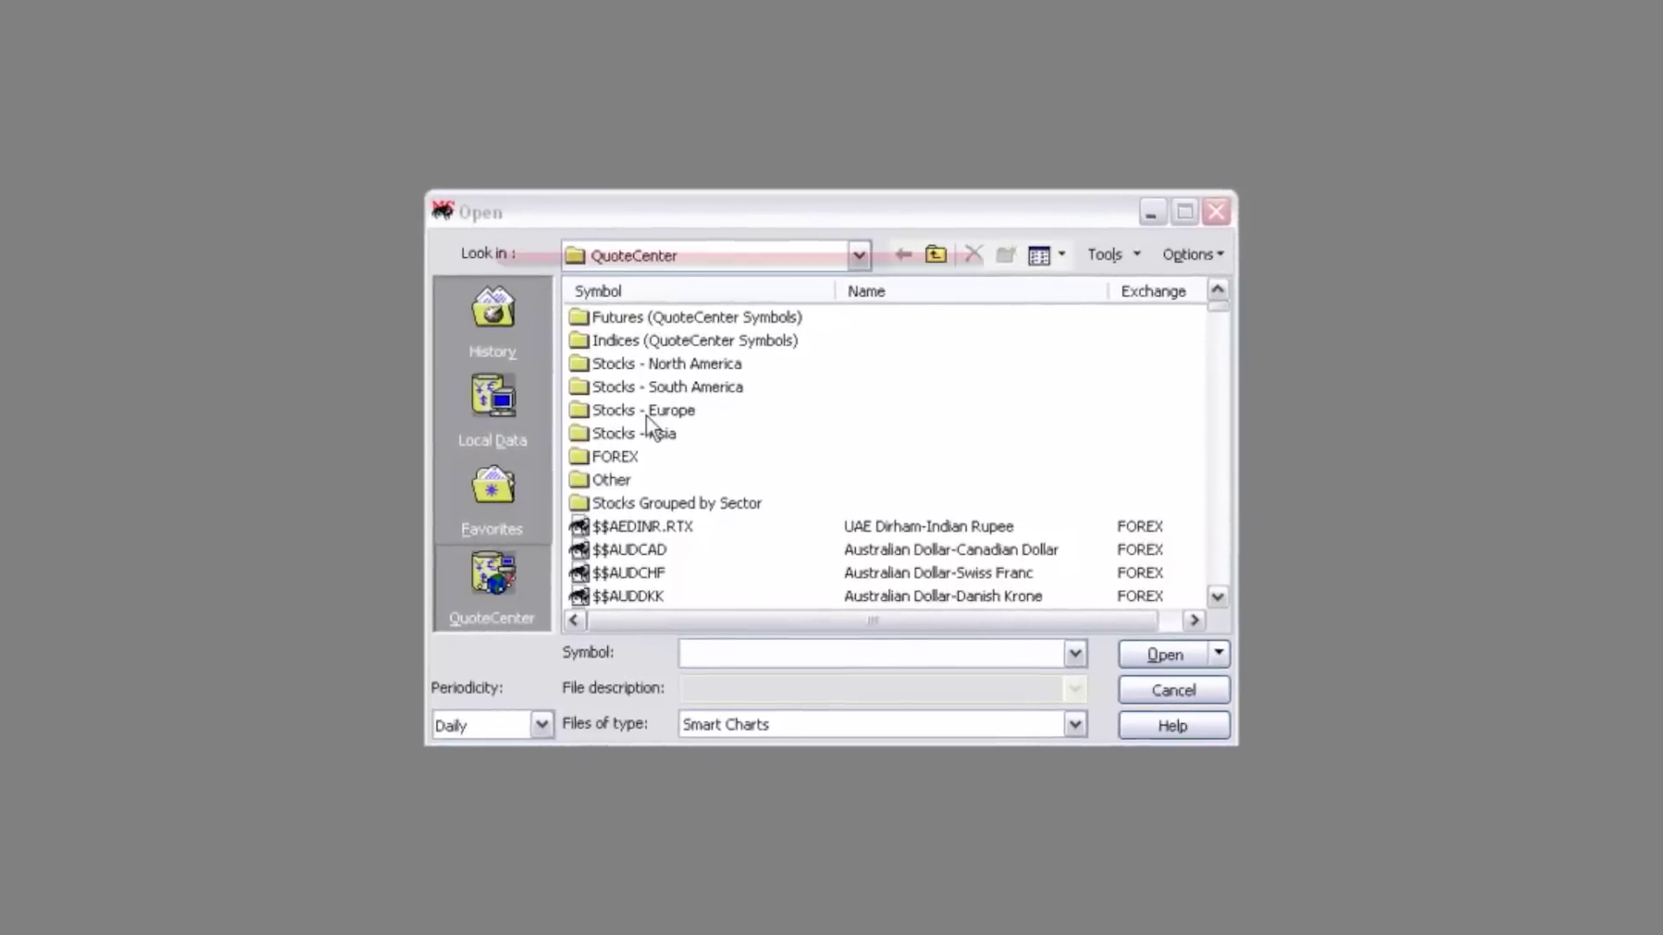
double_click(627, 364)
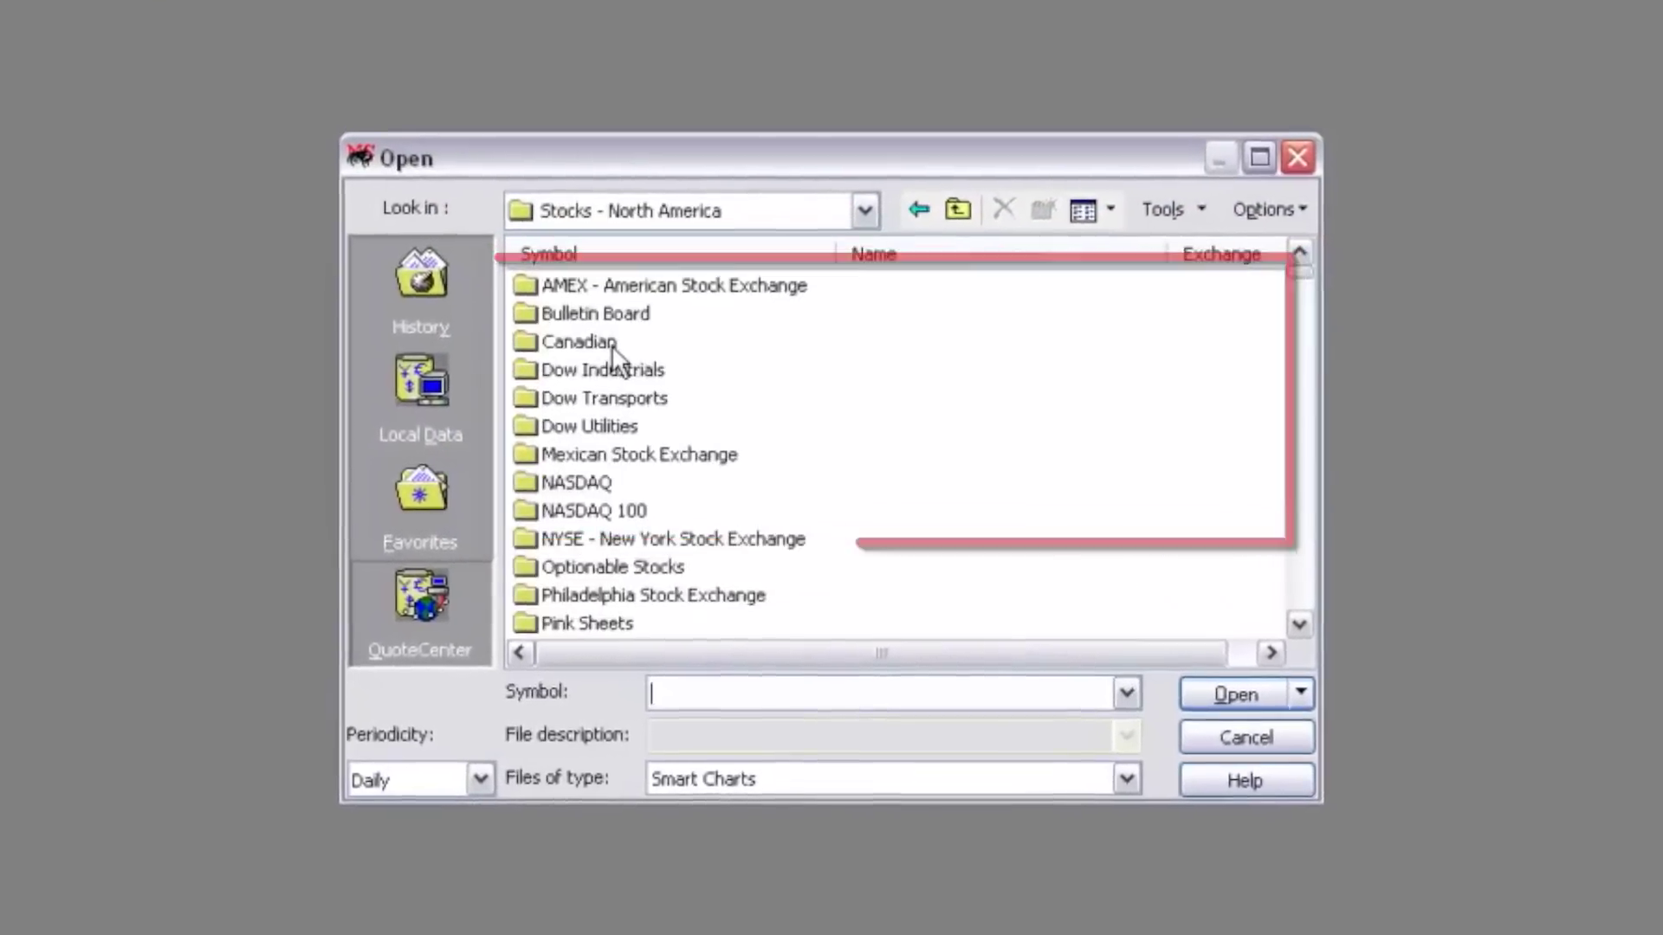
double_click(568, 518)
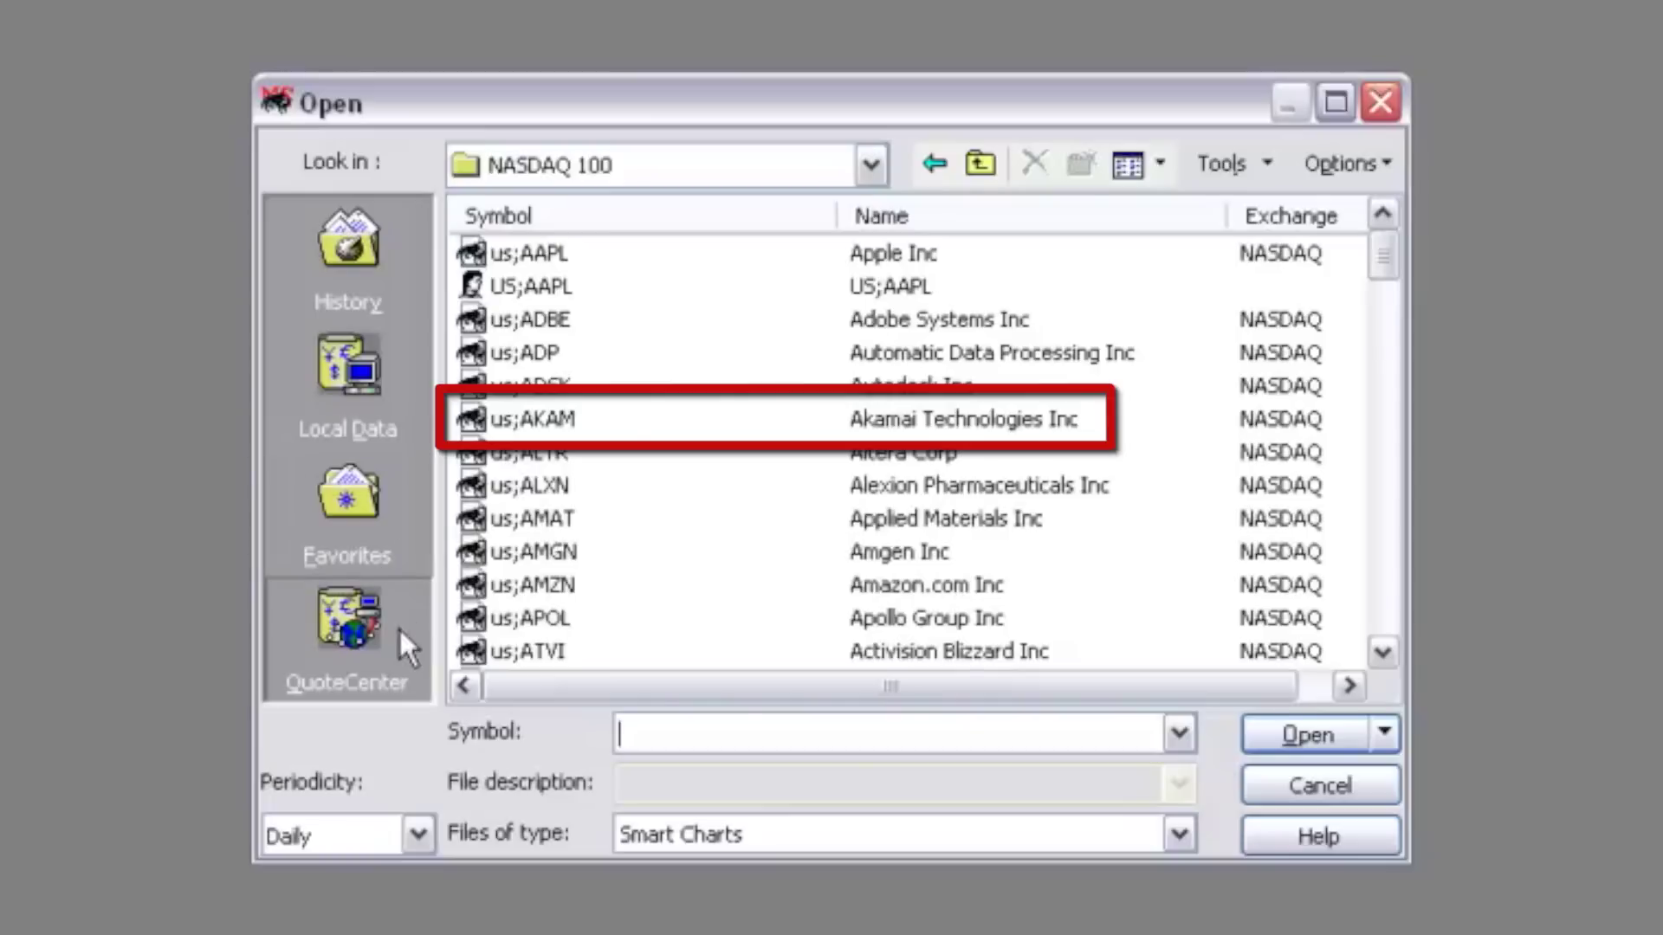
left_click(341, 626)
left_click(651, 732)
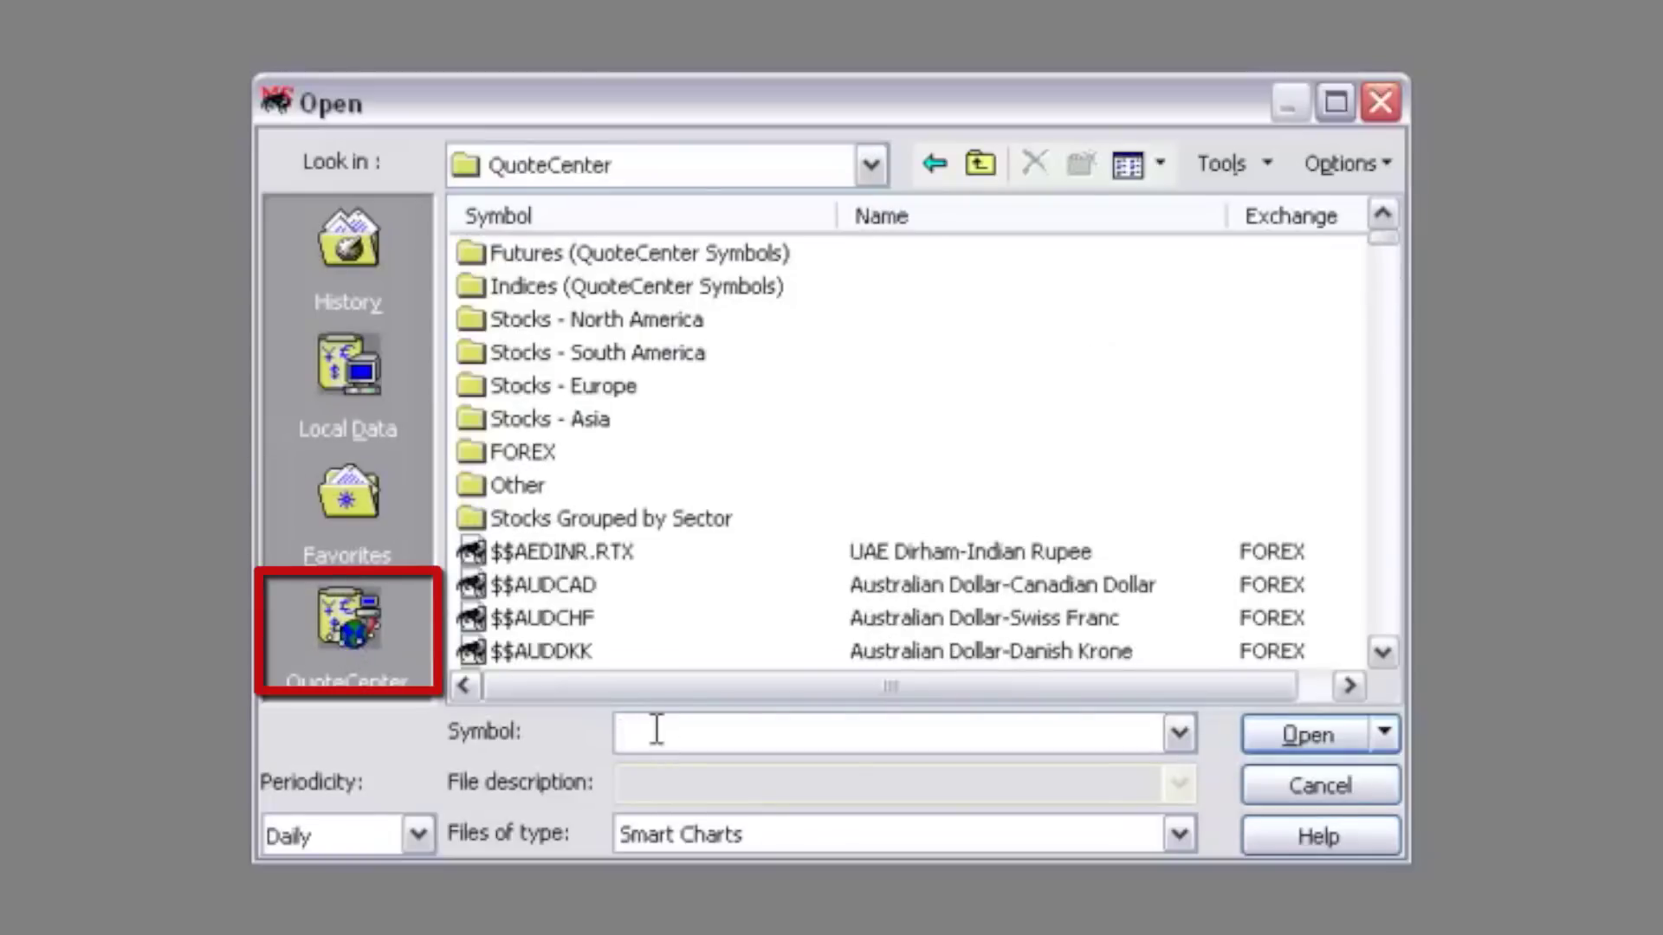
type("us&dji")
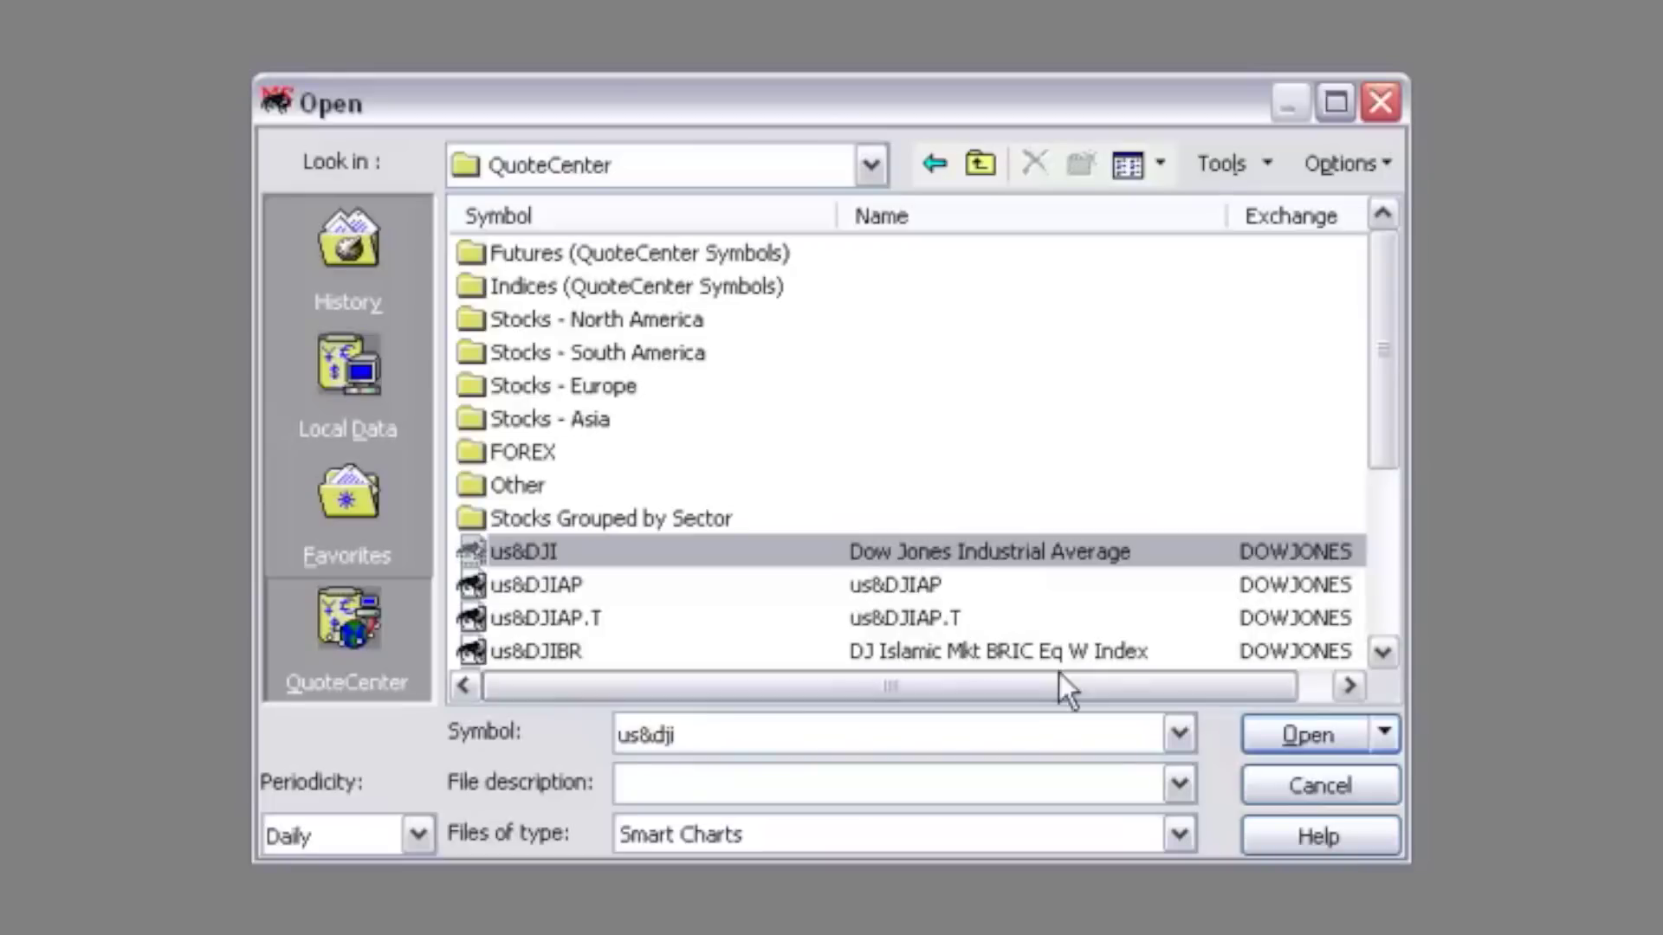
left_click(740, 727)
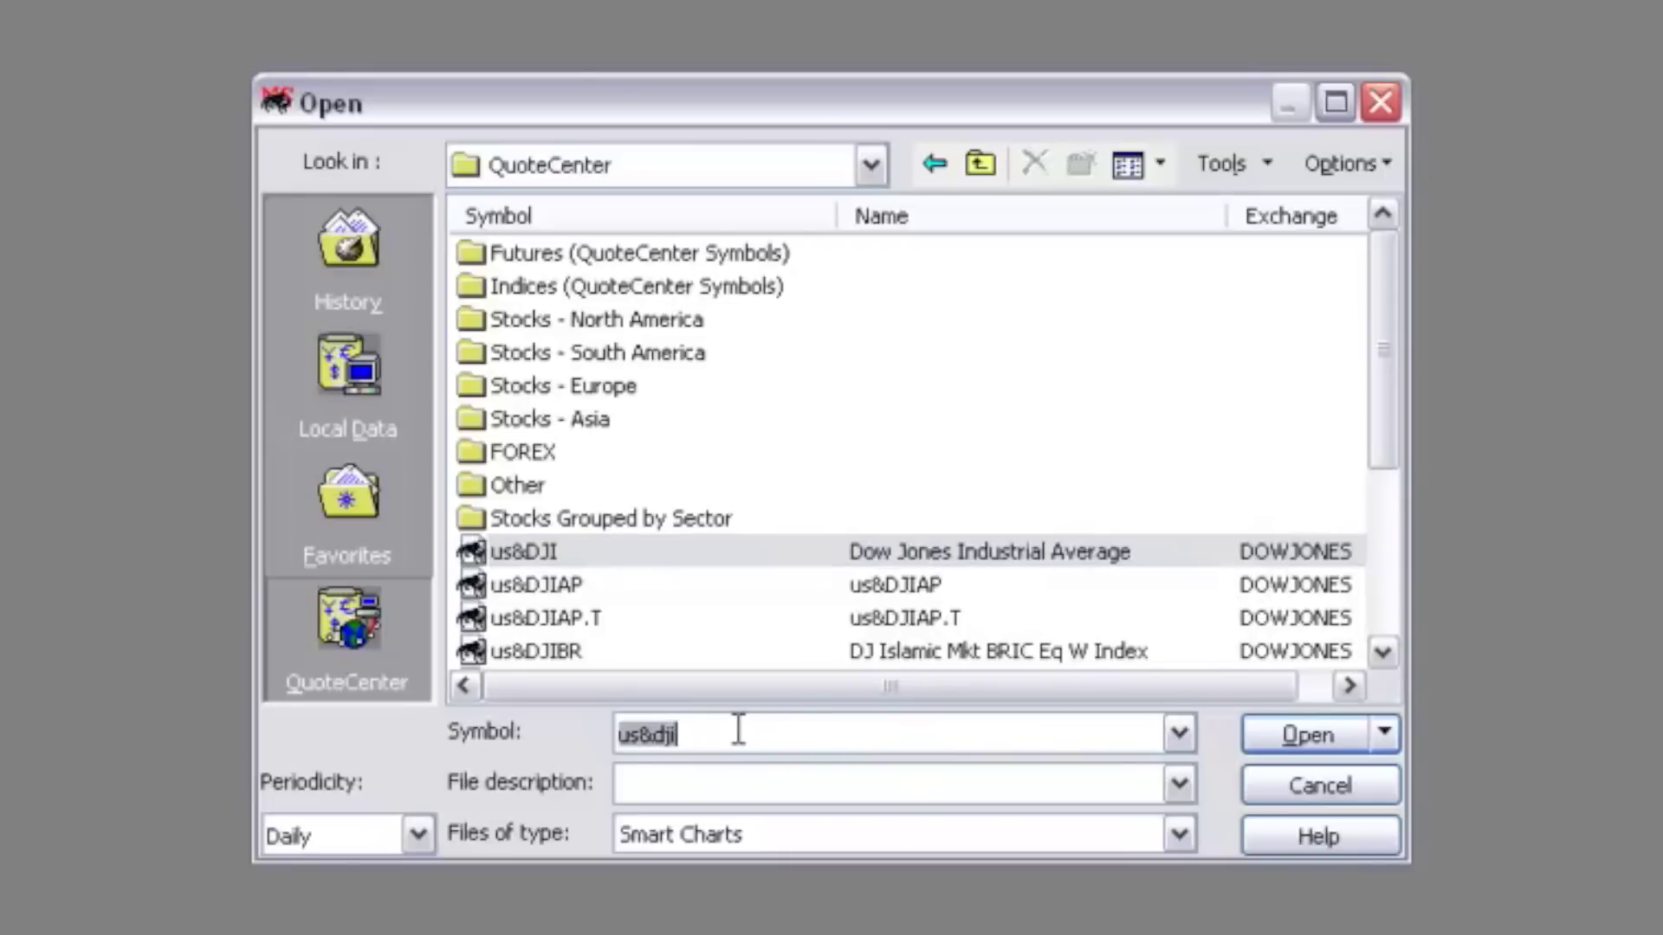
left_click(736, 732)
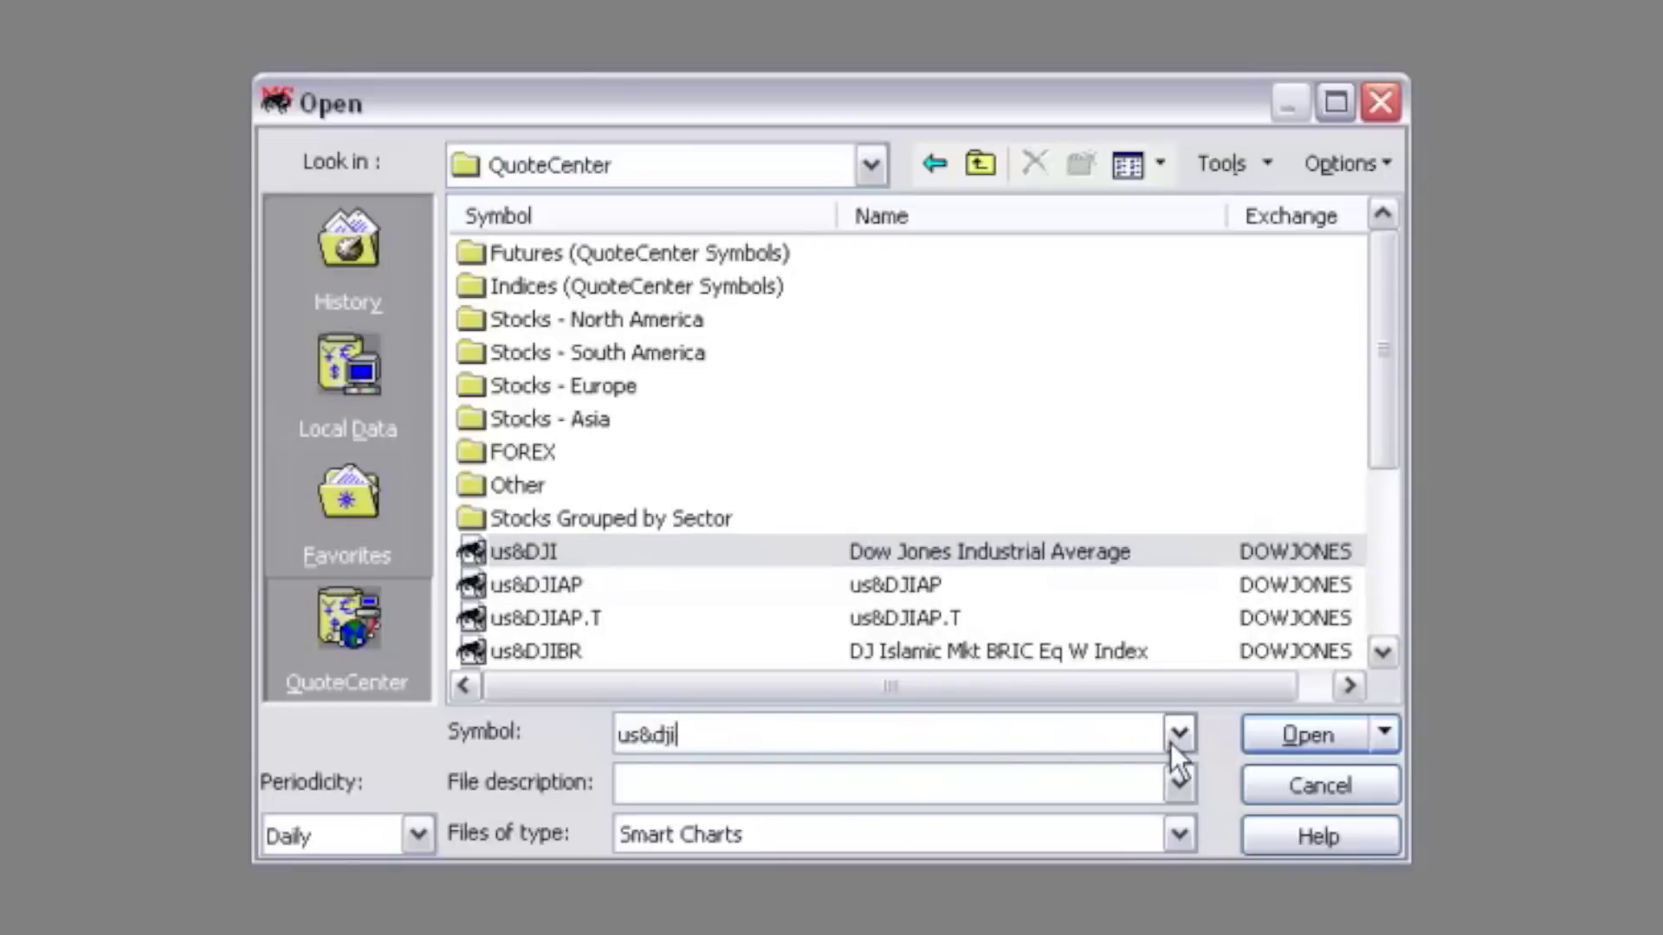
left_click(1247, 732)
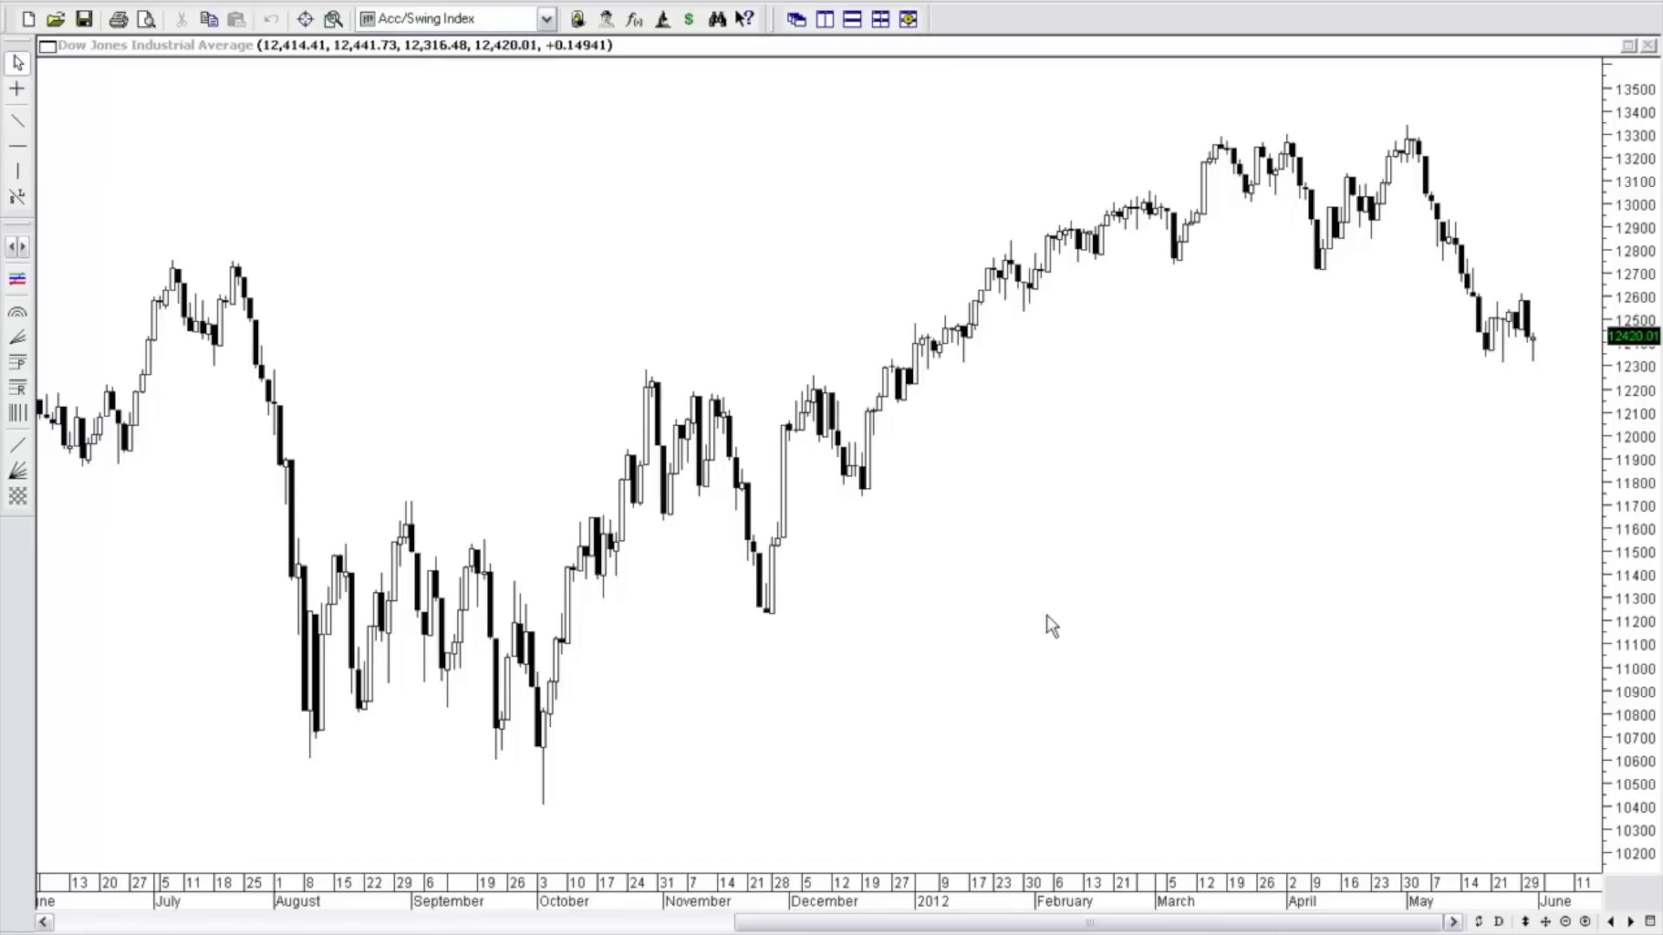
Set the Dow Jones price series style to Candlesticks and apply it.
double_click(937, 344)
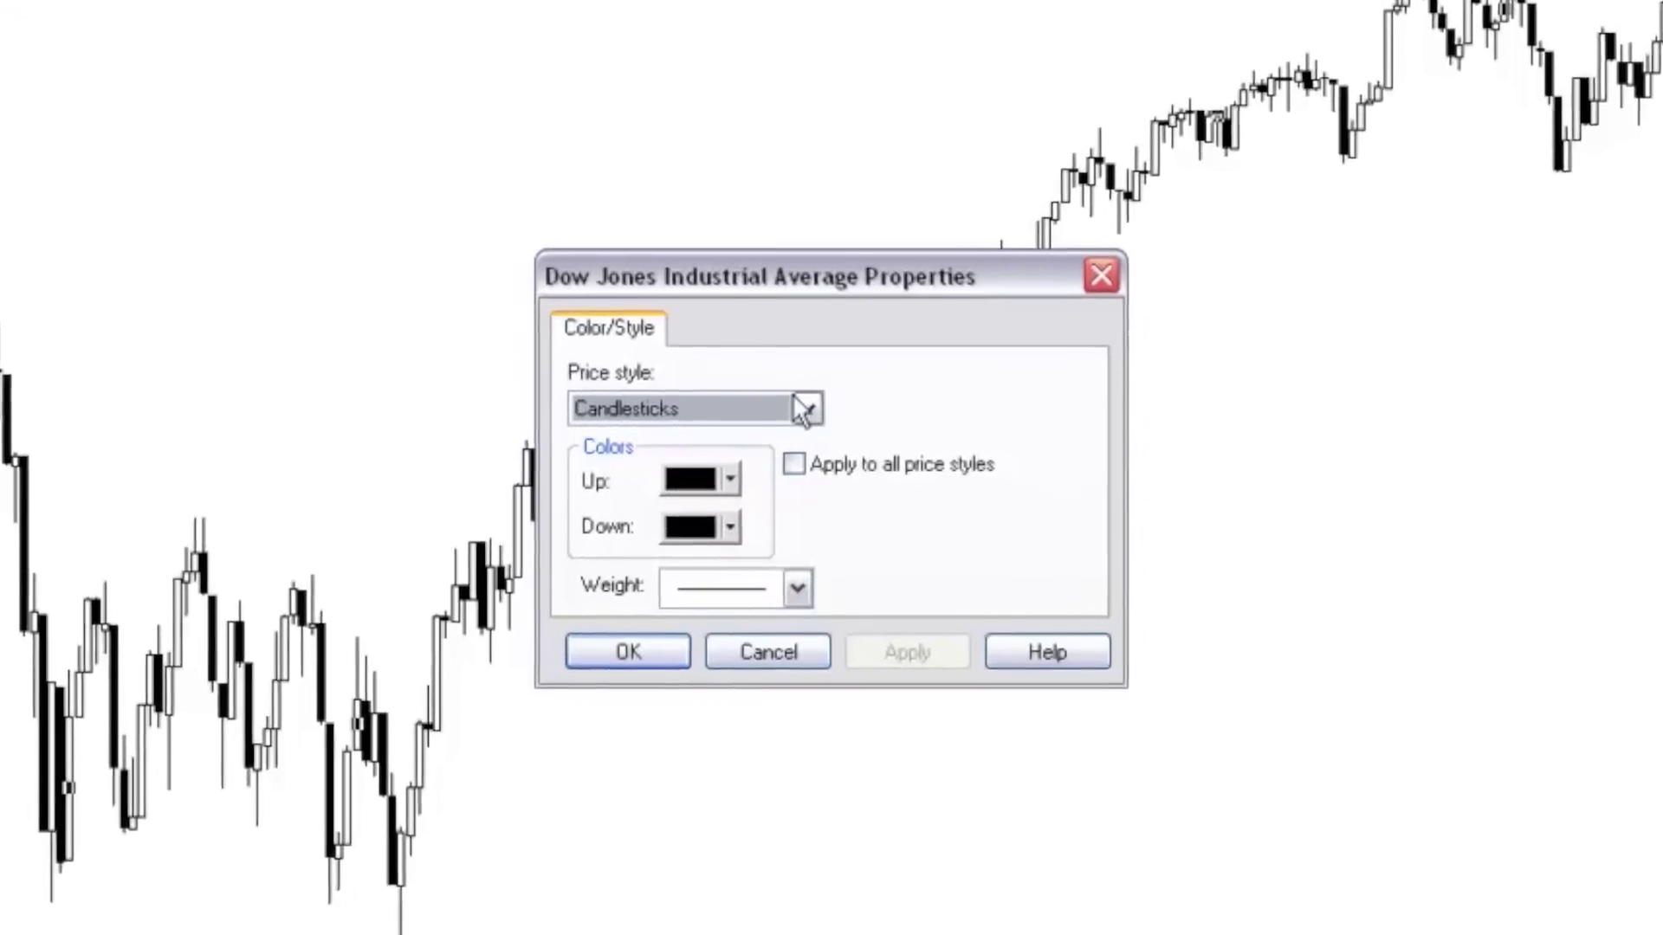
left_click(810, 415)
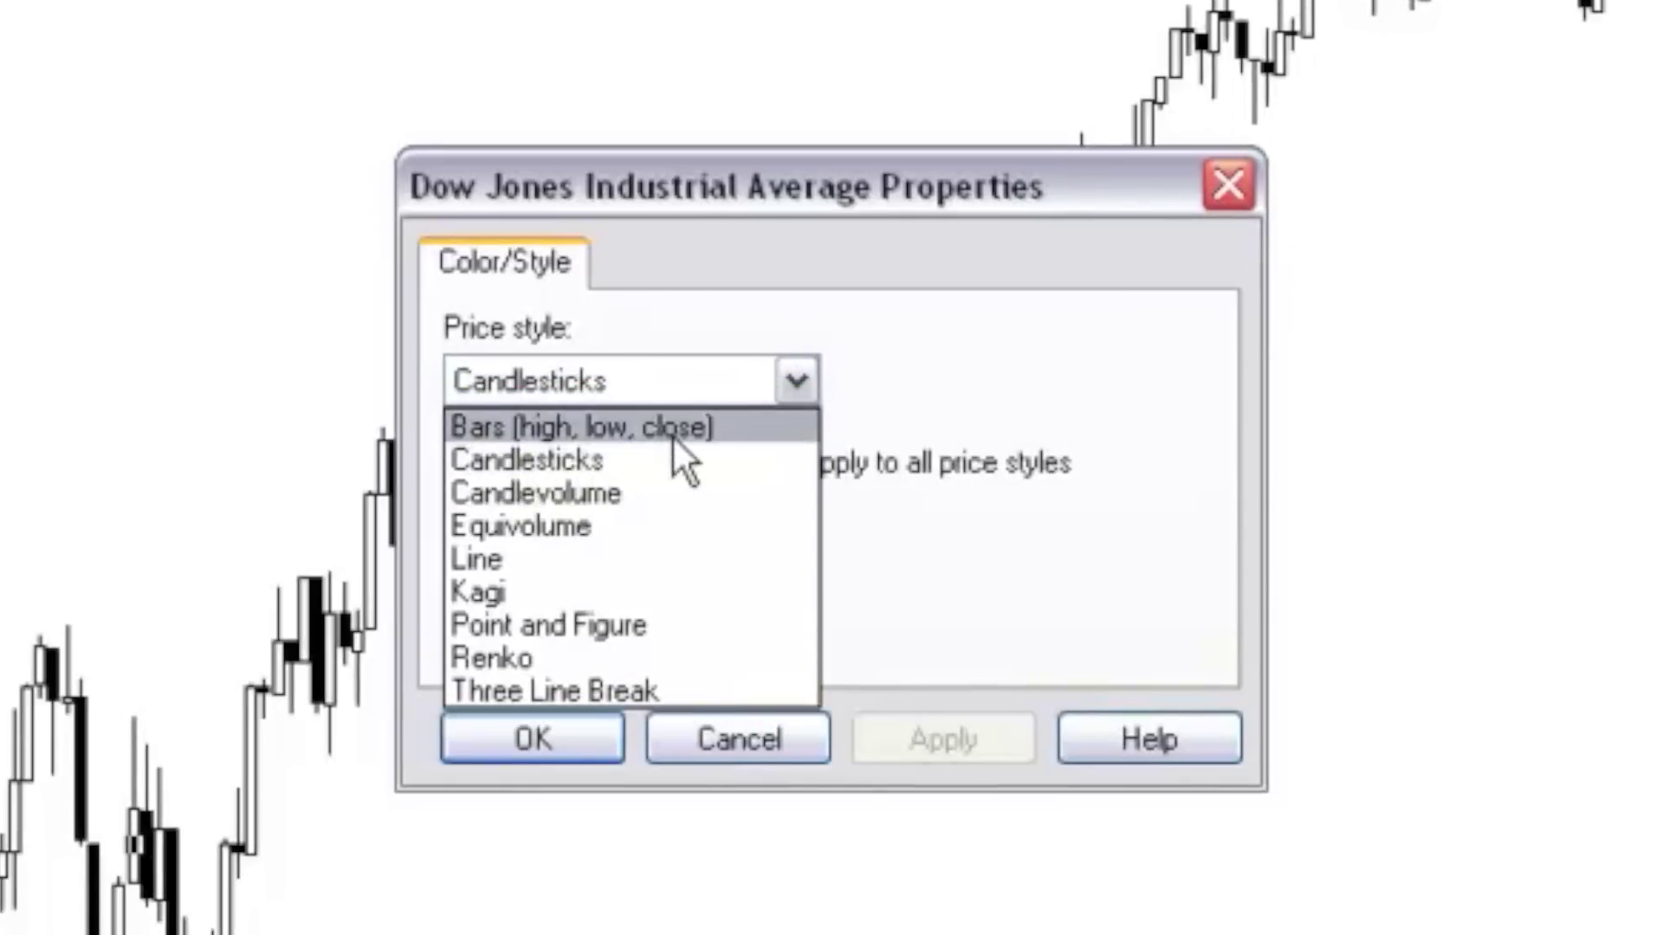
left_click(677, 464)
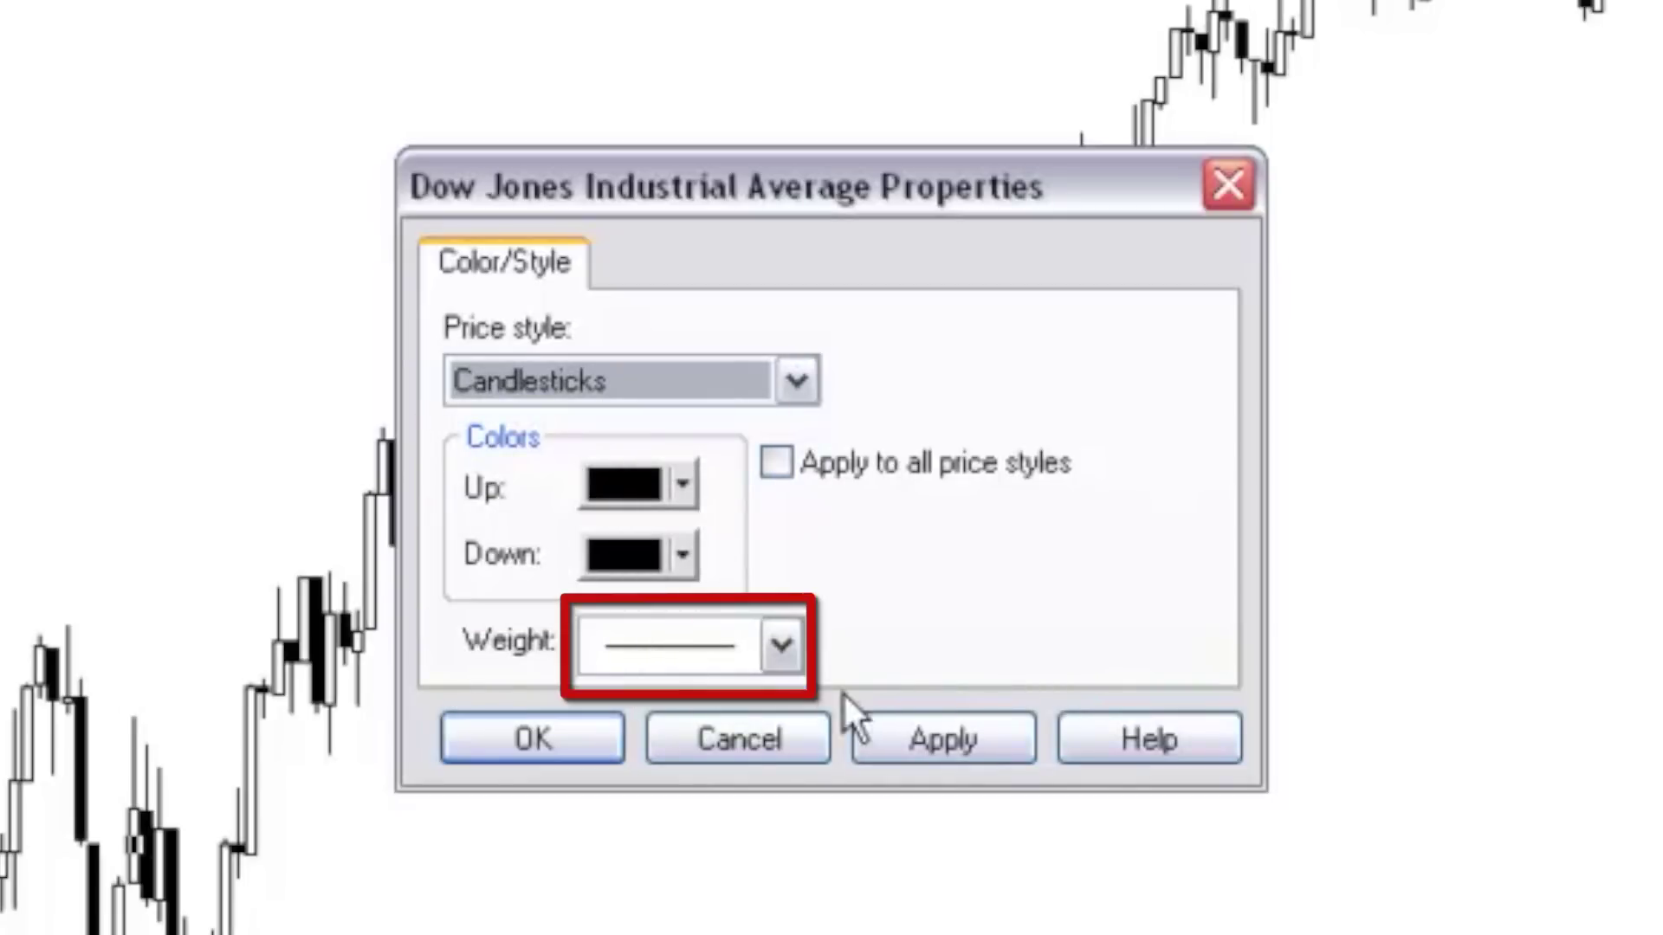
left_click(926, 737)
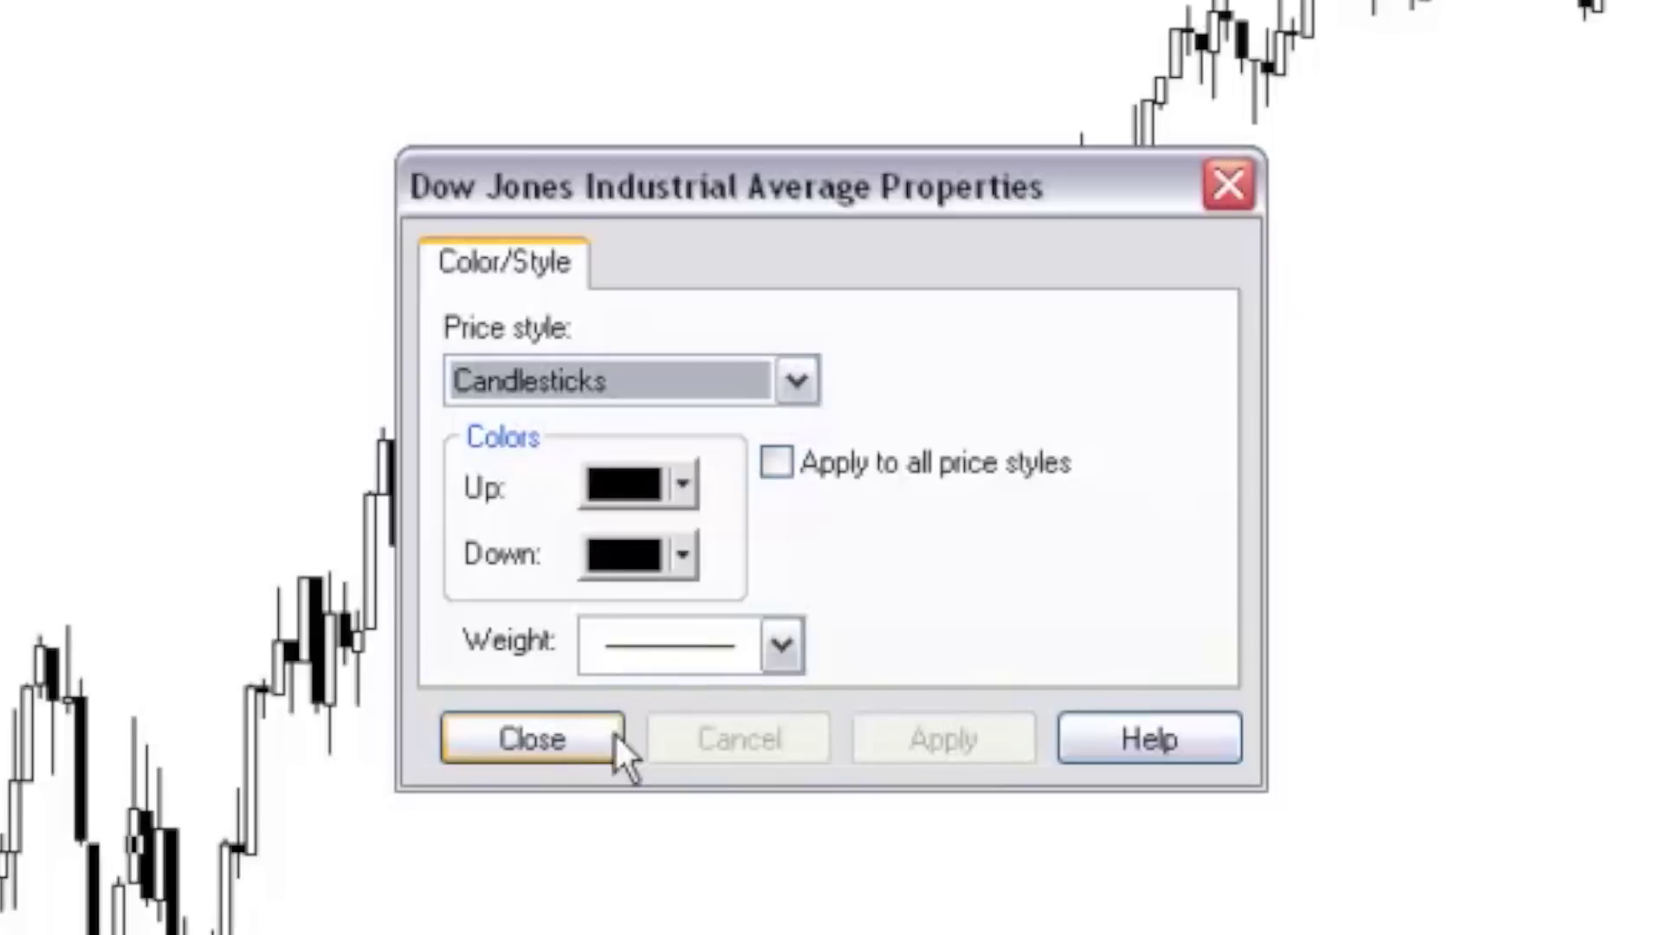
left_click(564, 736)
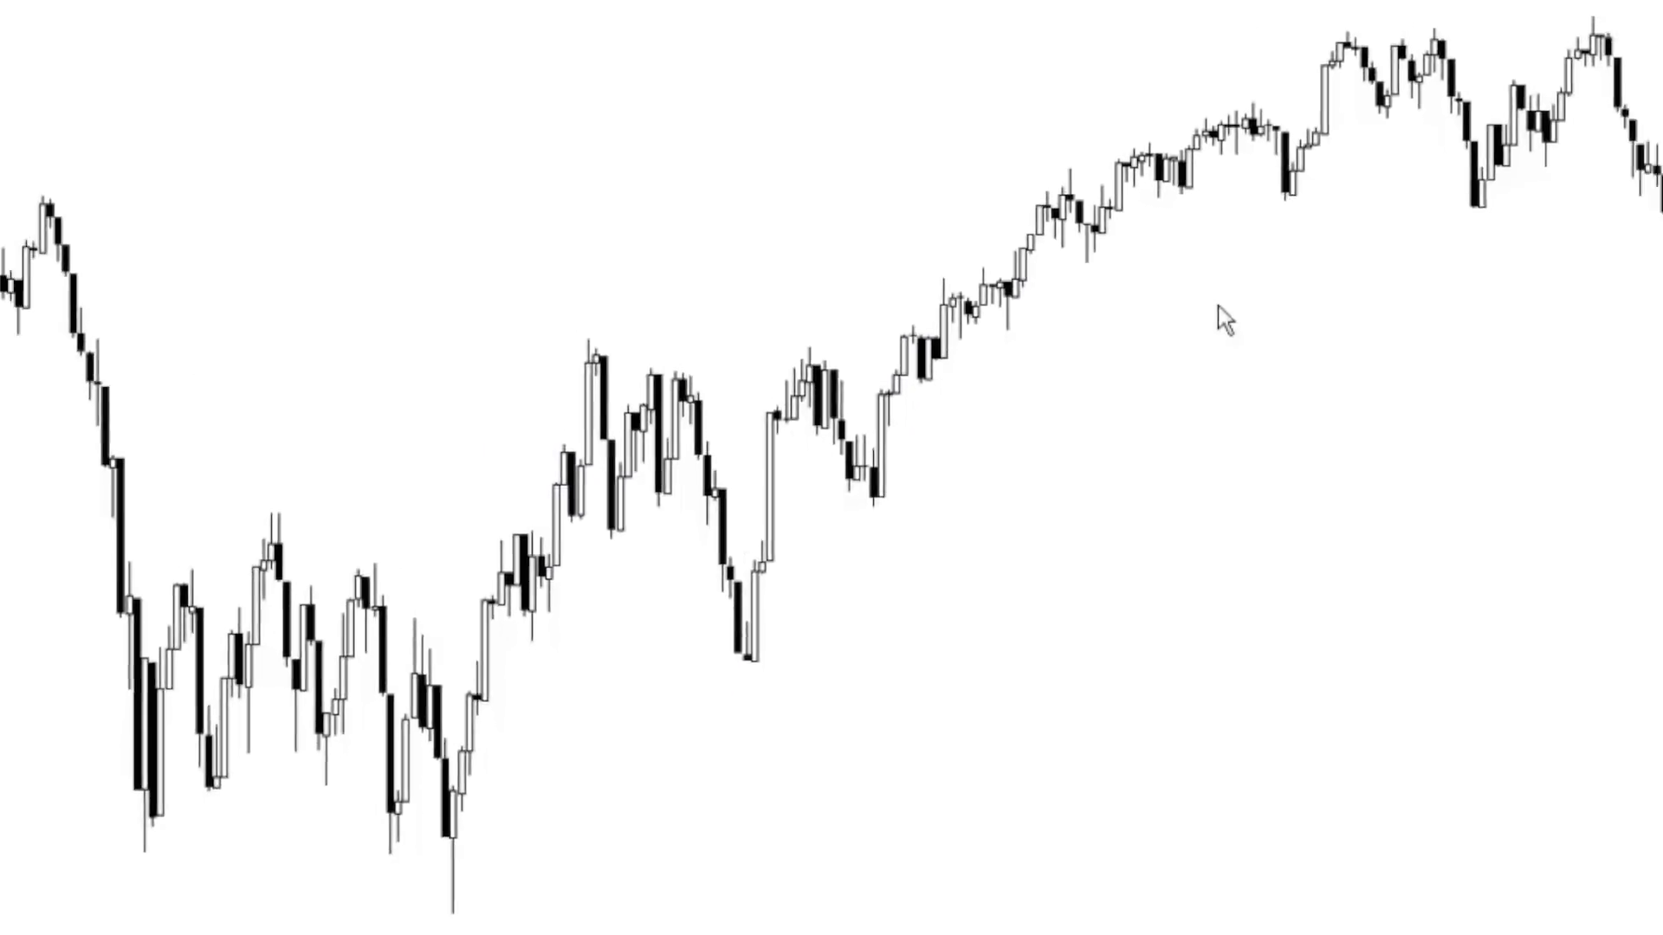
mouse_move(1033, 289)
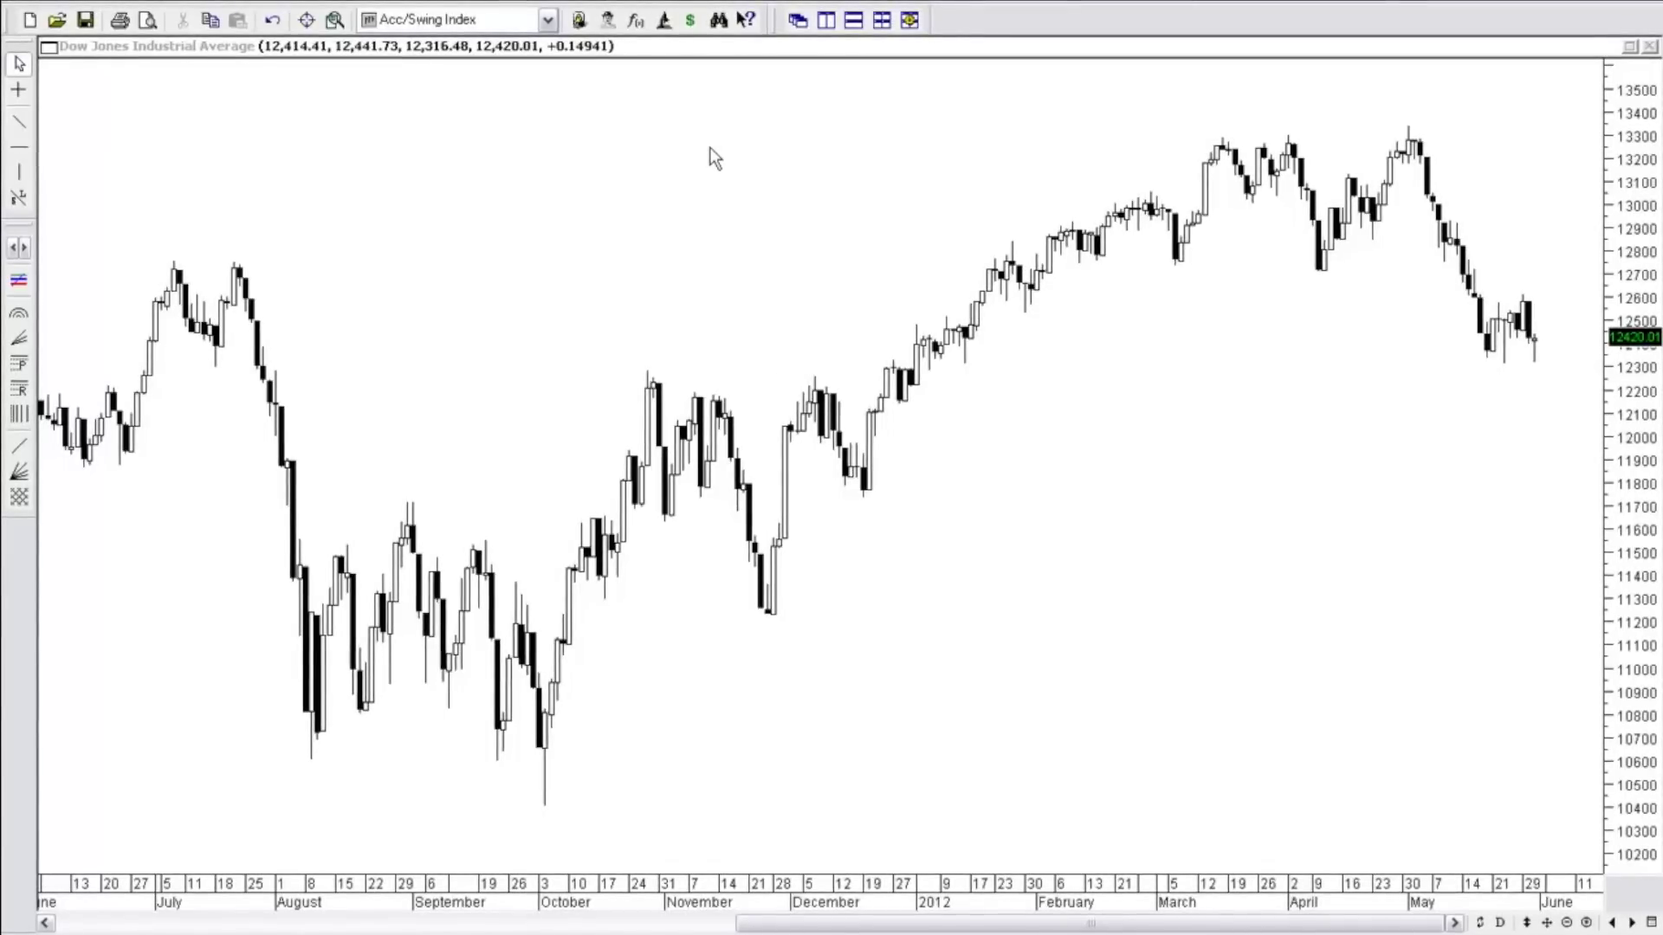
Pick Money Flow Index from the Indicator QuickList.
left_click(549, 22)
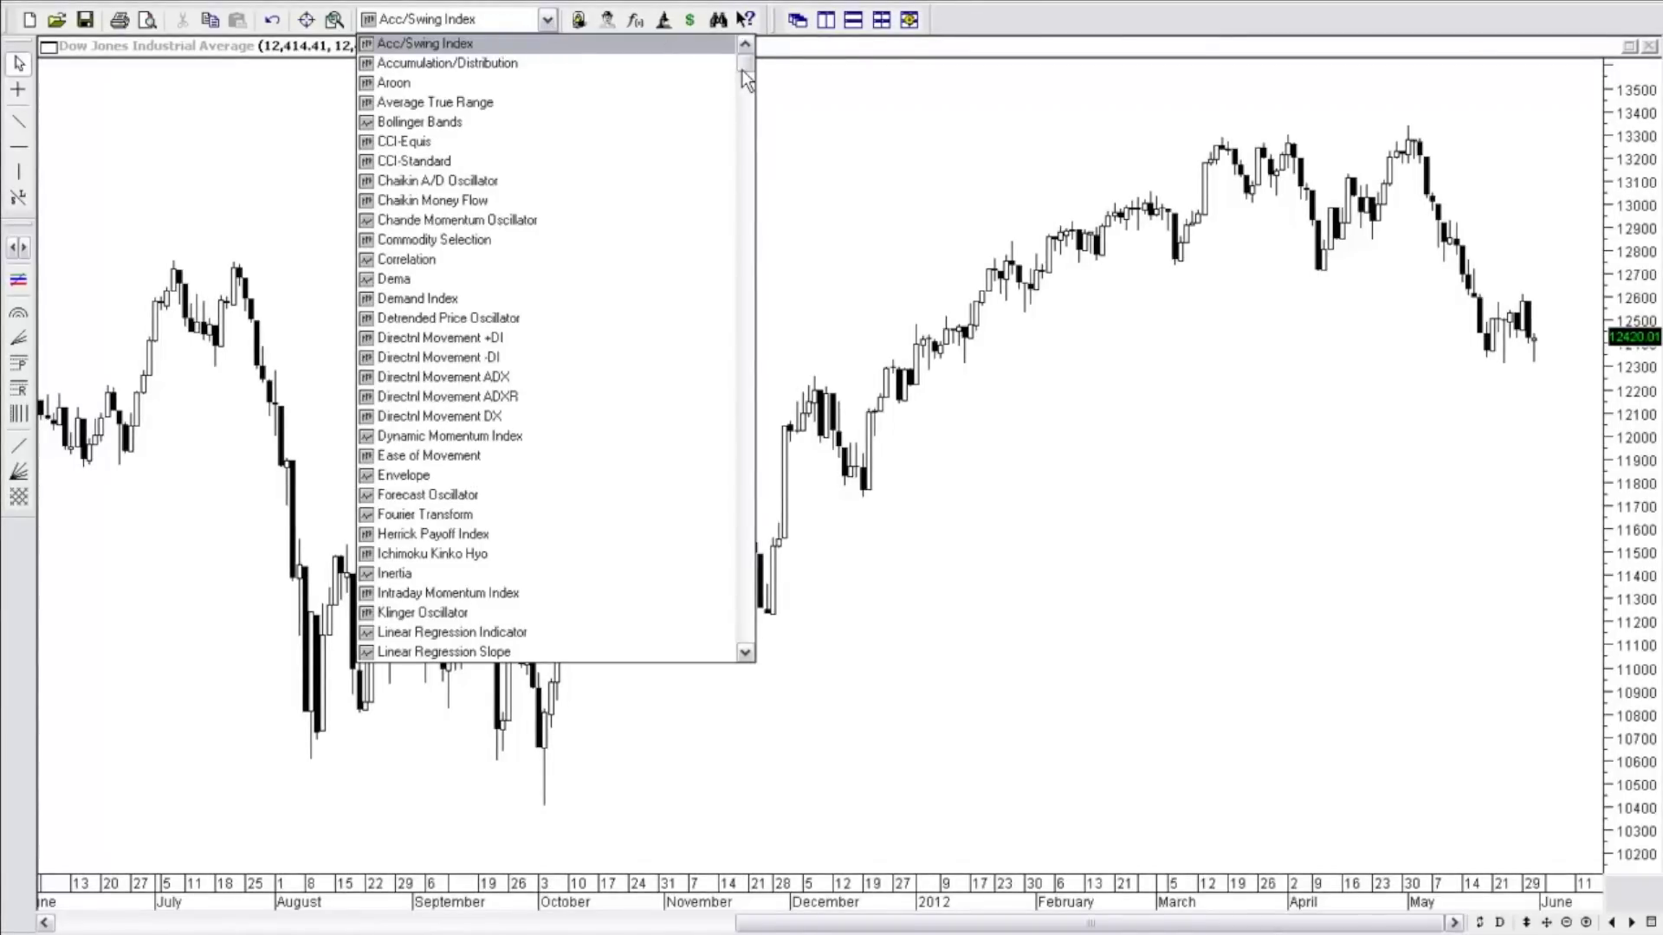
left_click_drag(746, 80, 747, 89)
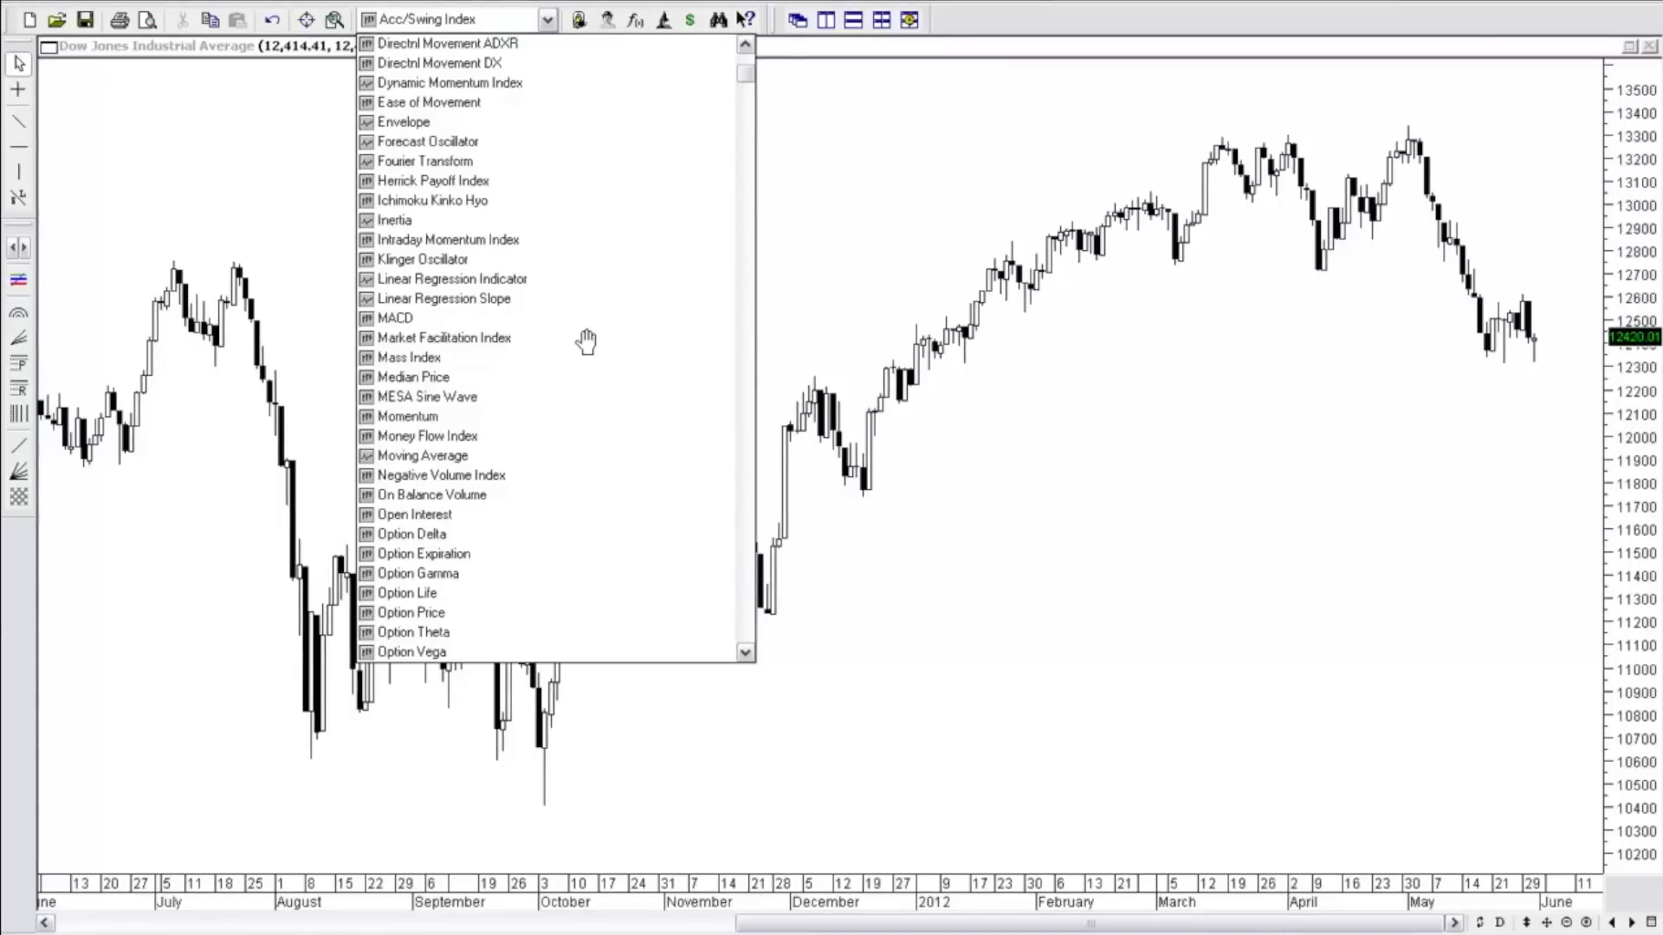
left_click(452, 437)
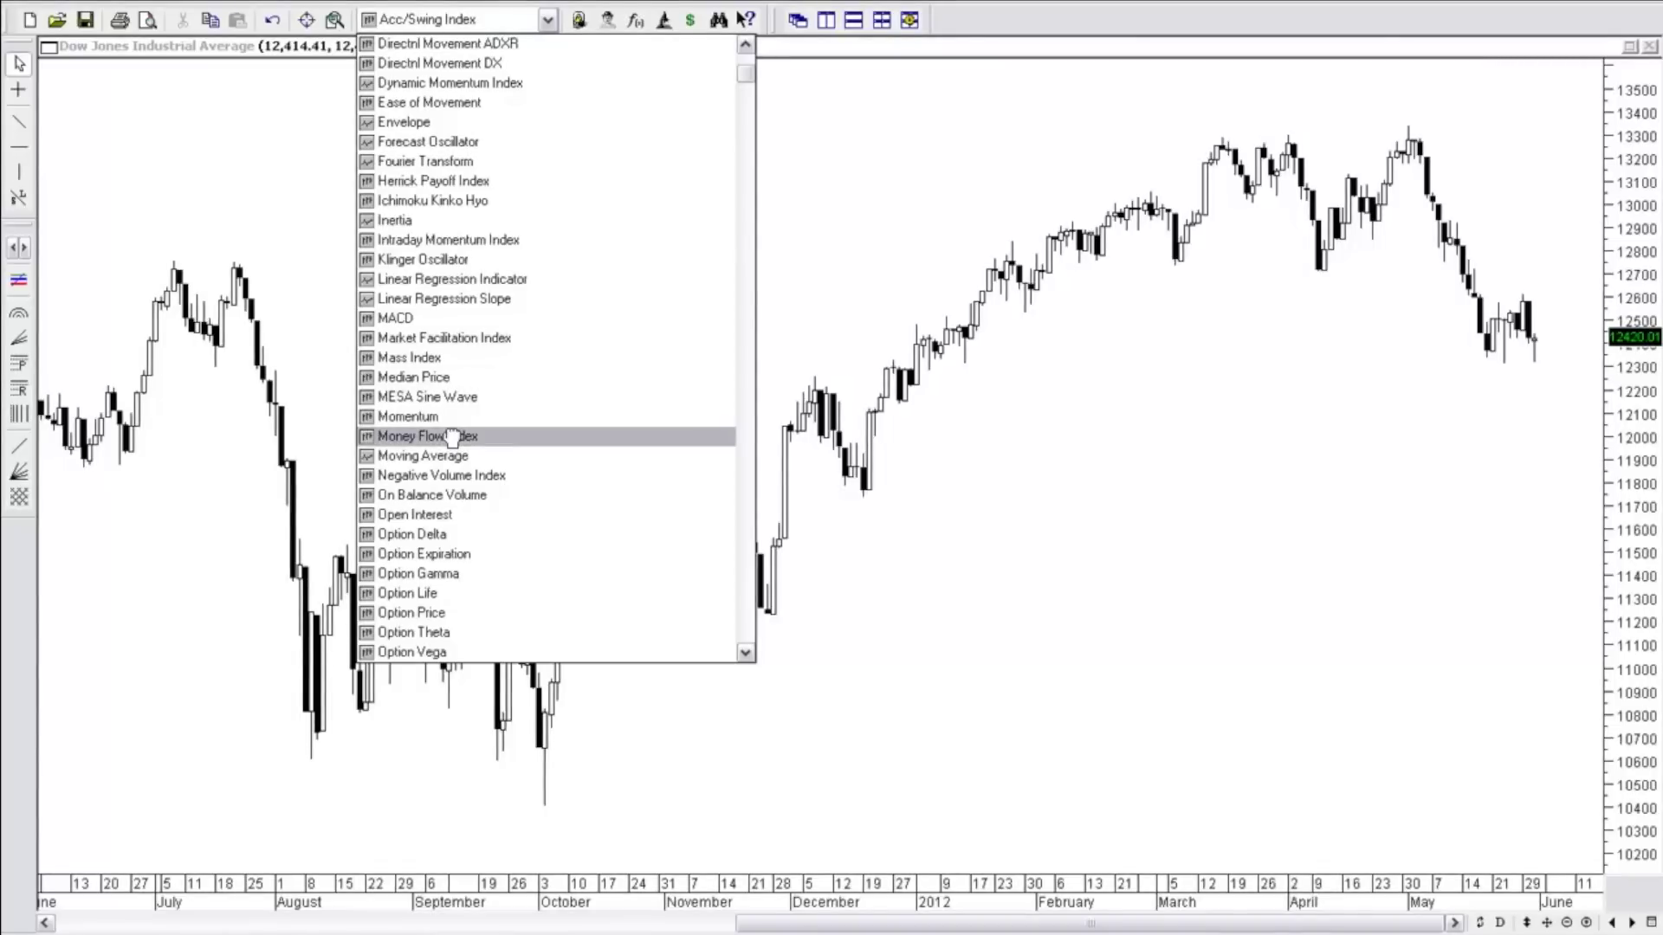
left_click(452, 437)
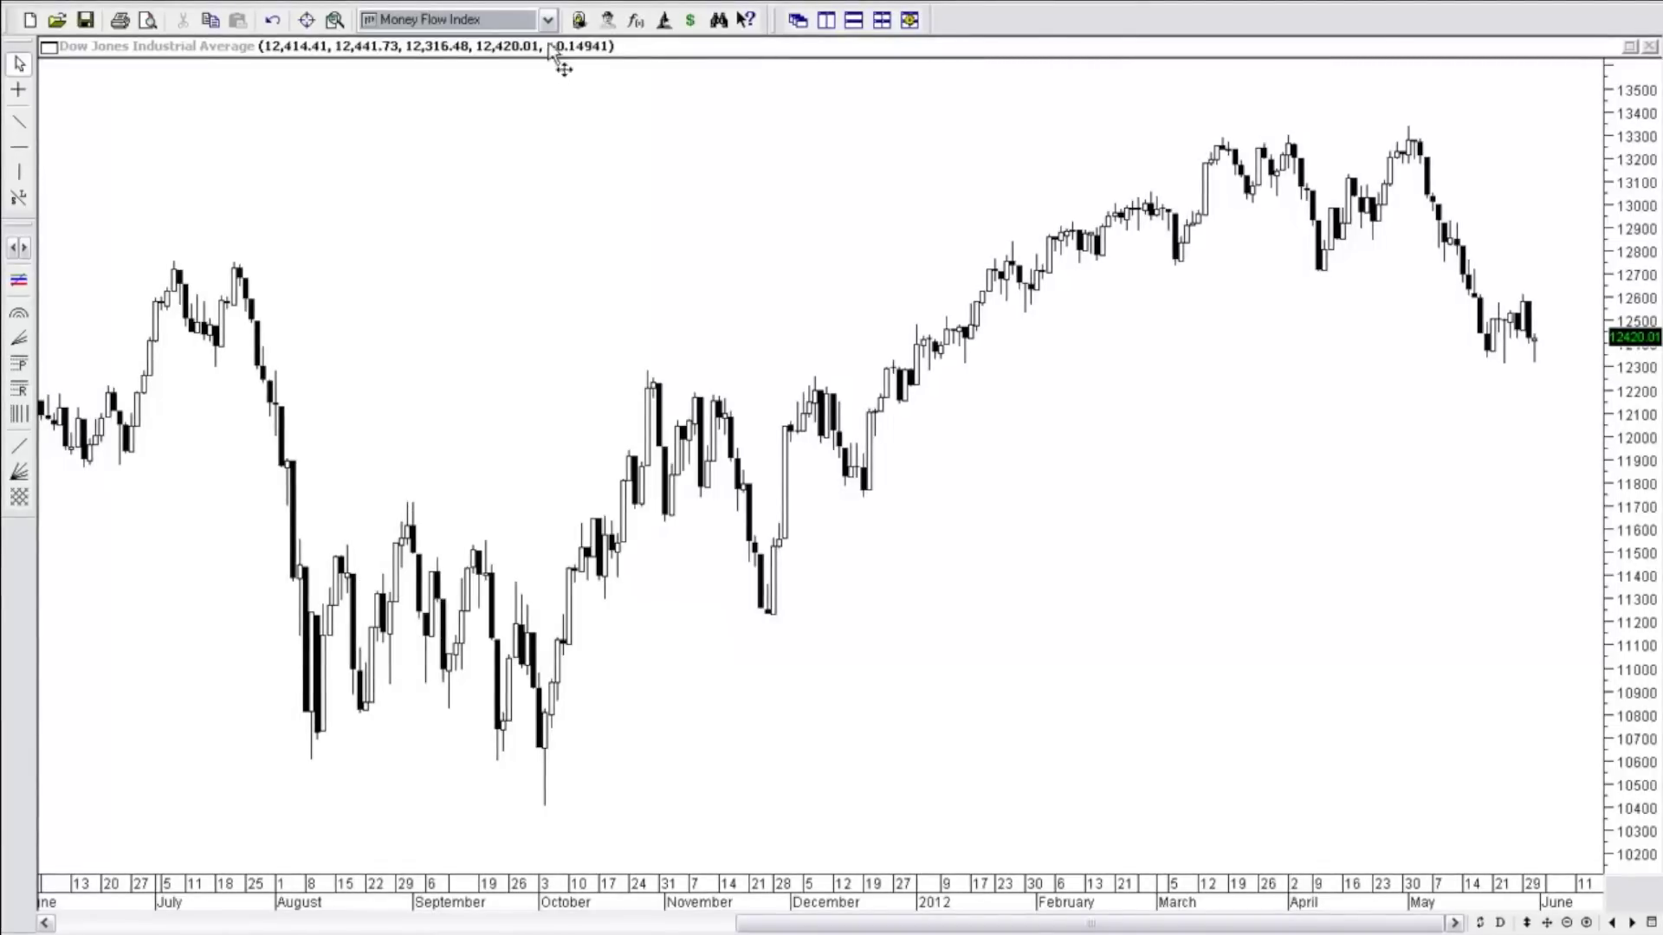
Add a red Moving Average with Time periods changed from 25 to 50.
left_click(548, 19)
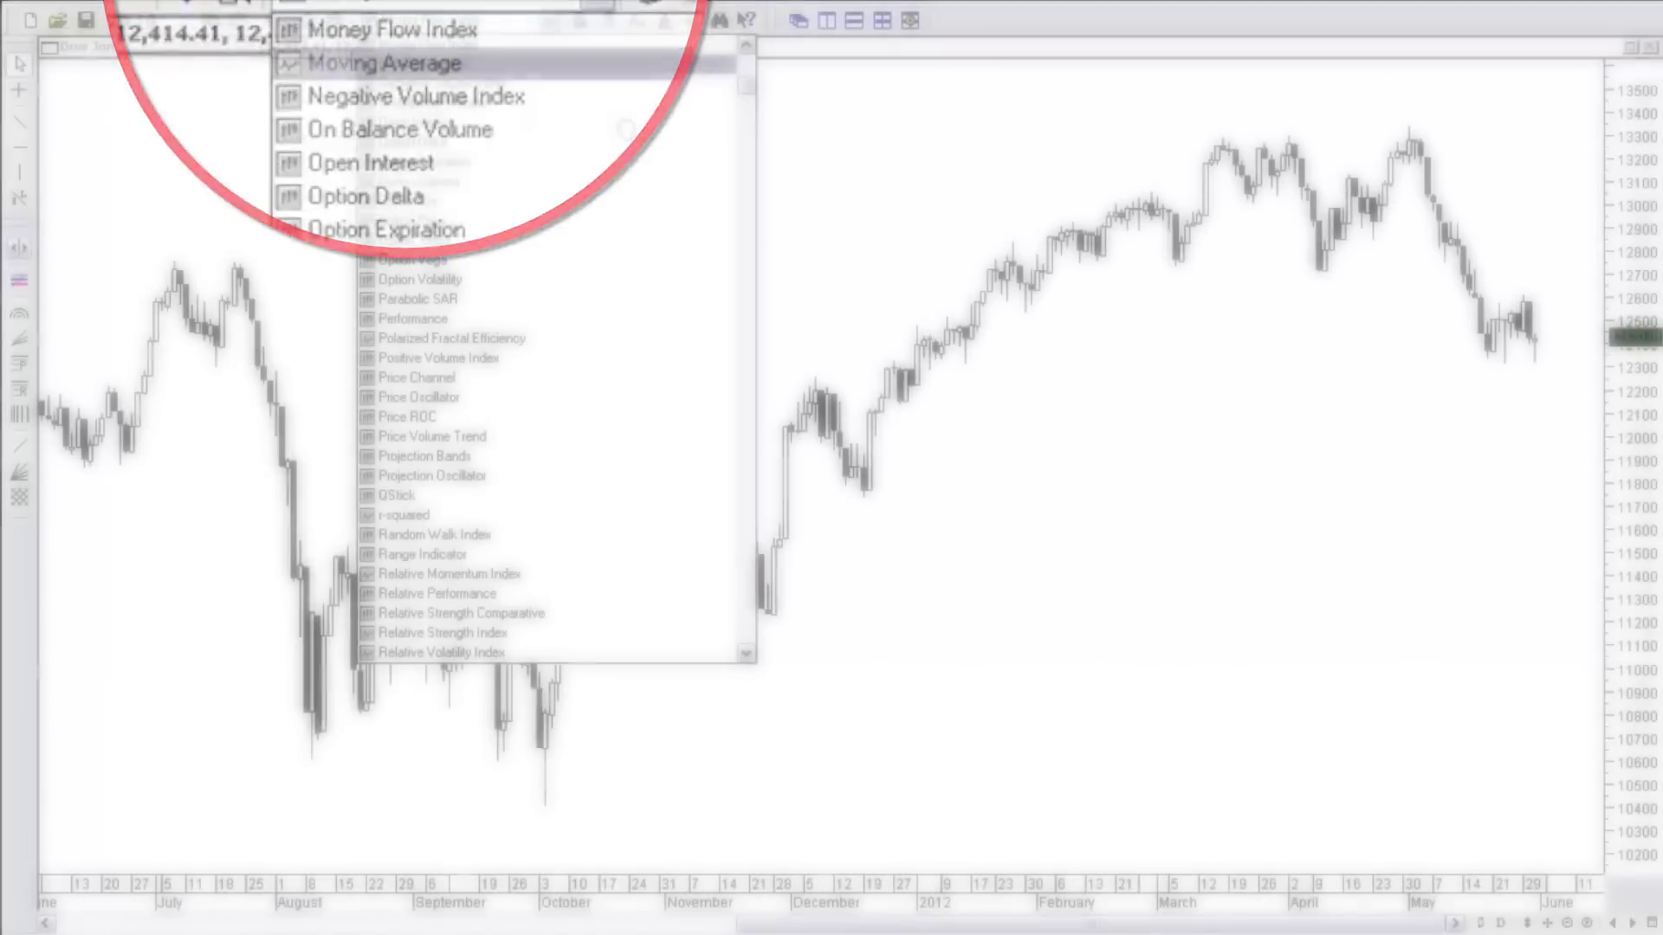
left_click(750, 182)
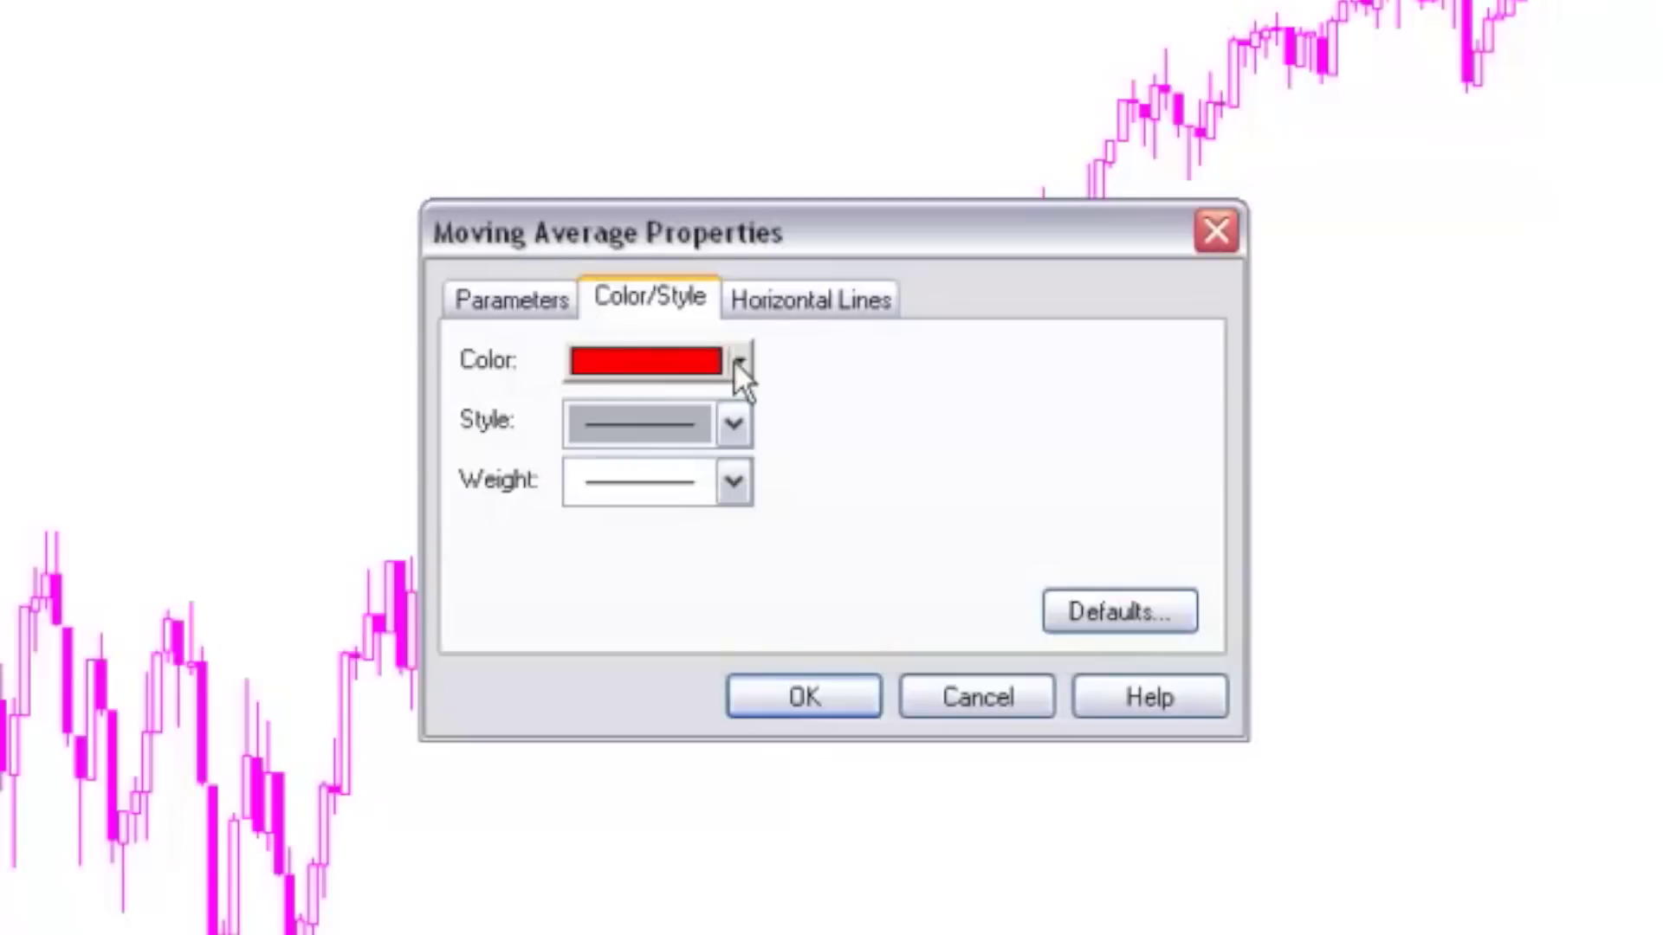
left_click(523, 296)
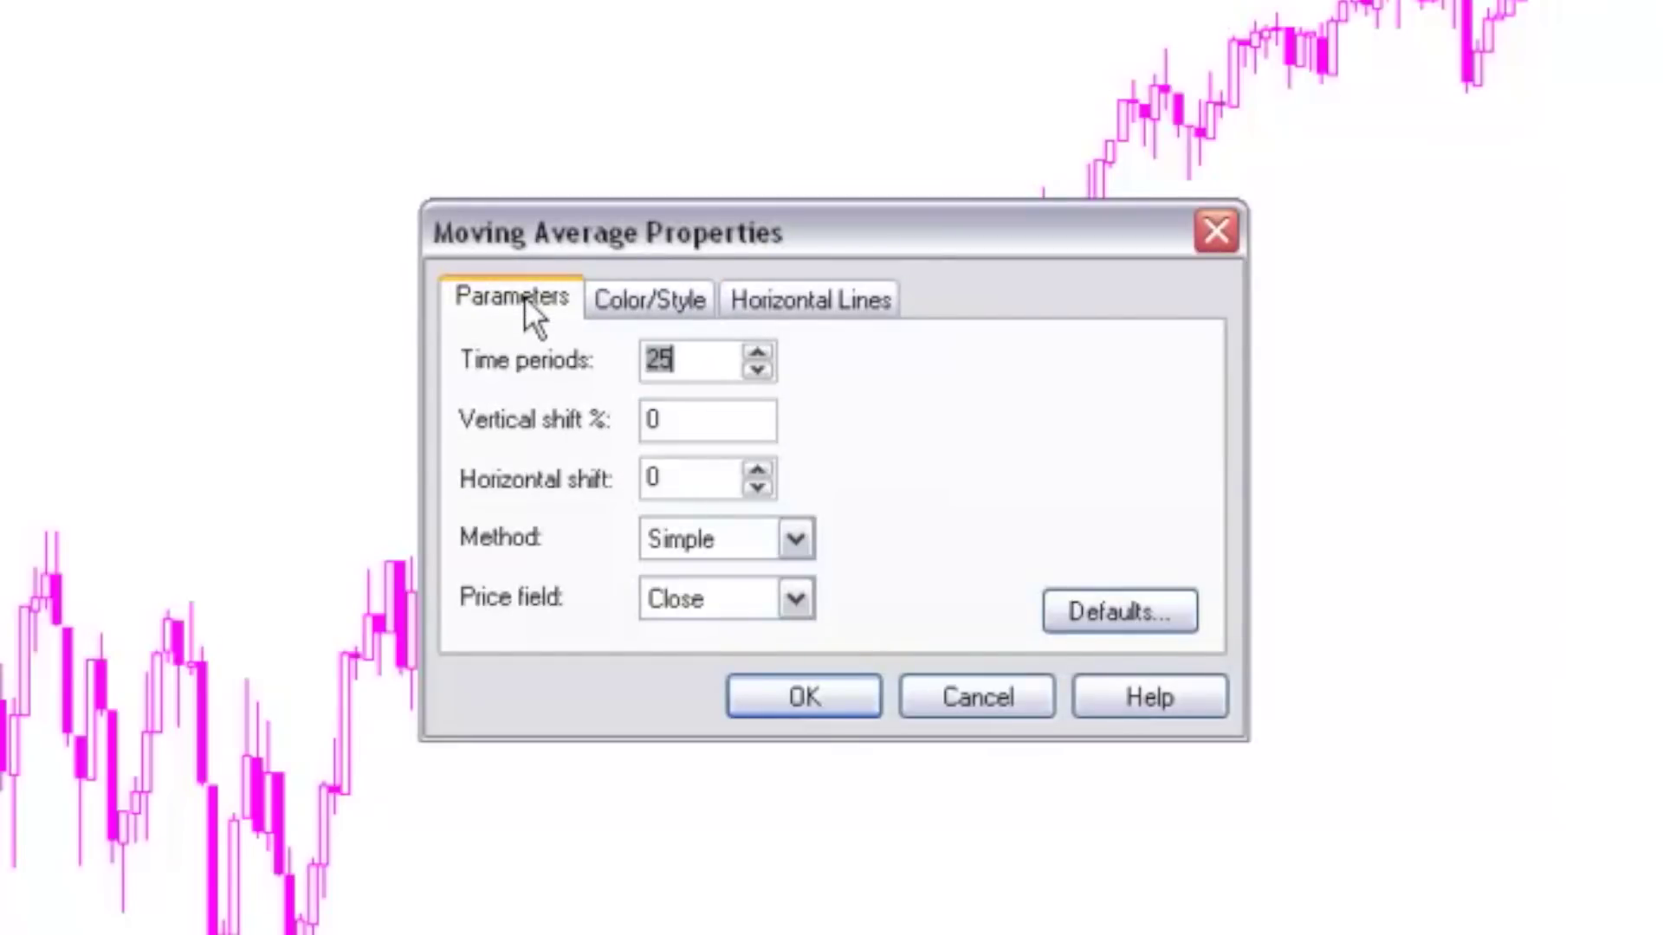
left_click(687, 355)
left_click_drag(687, 355, 592, 350)
type("50")
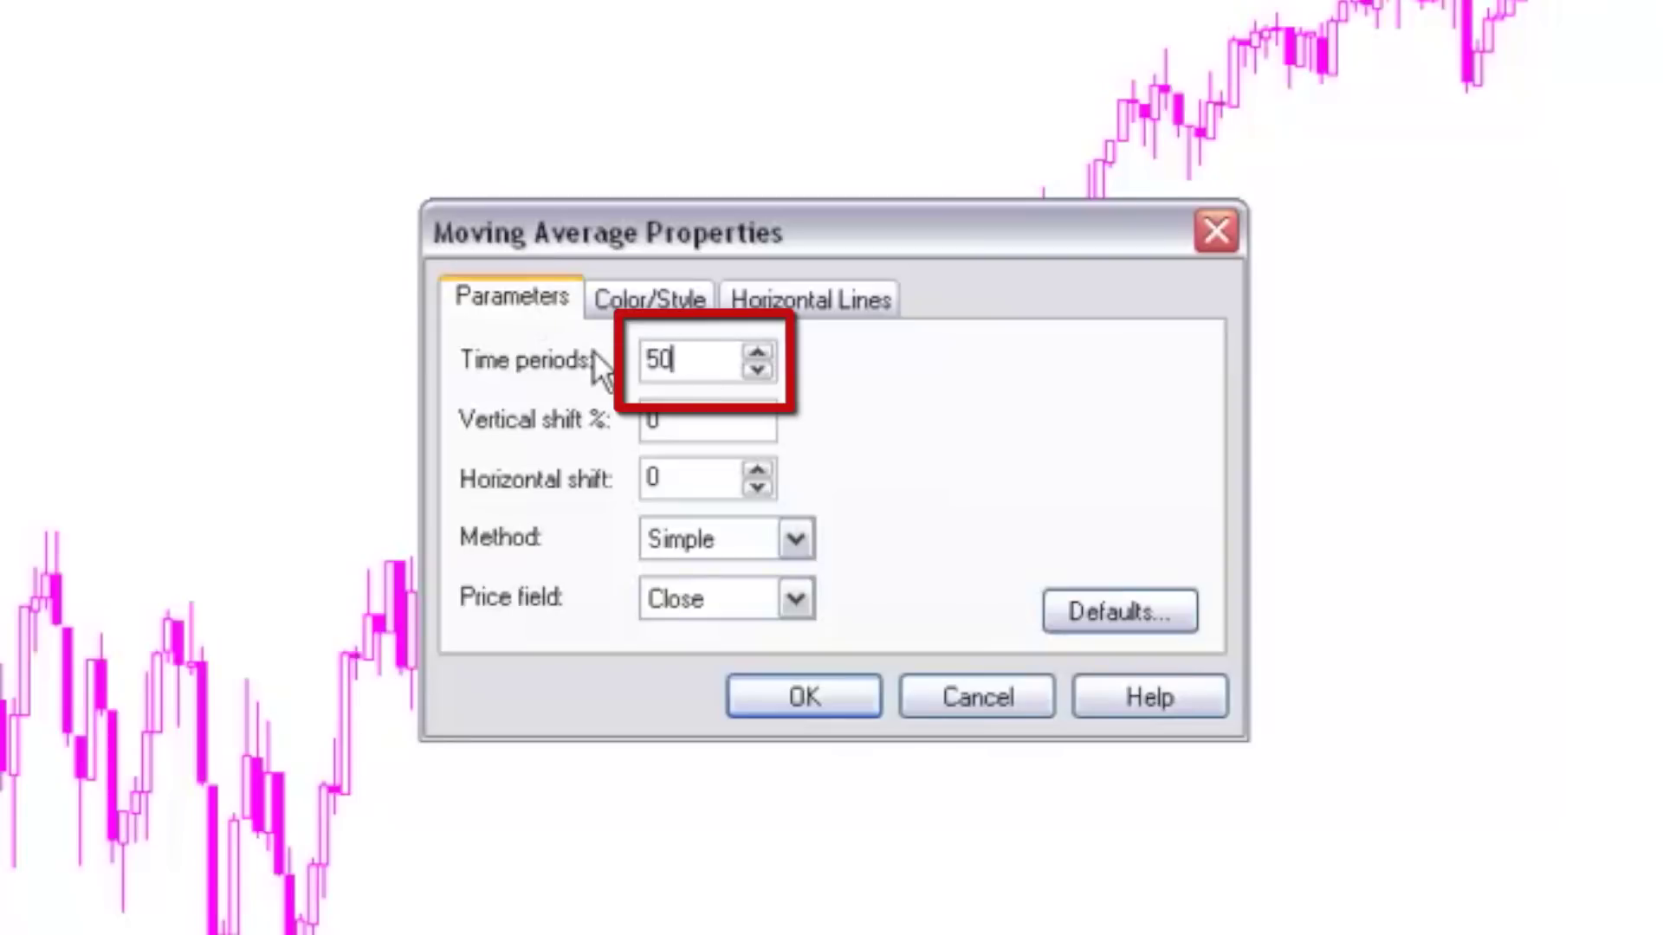
left_click(776, 694)
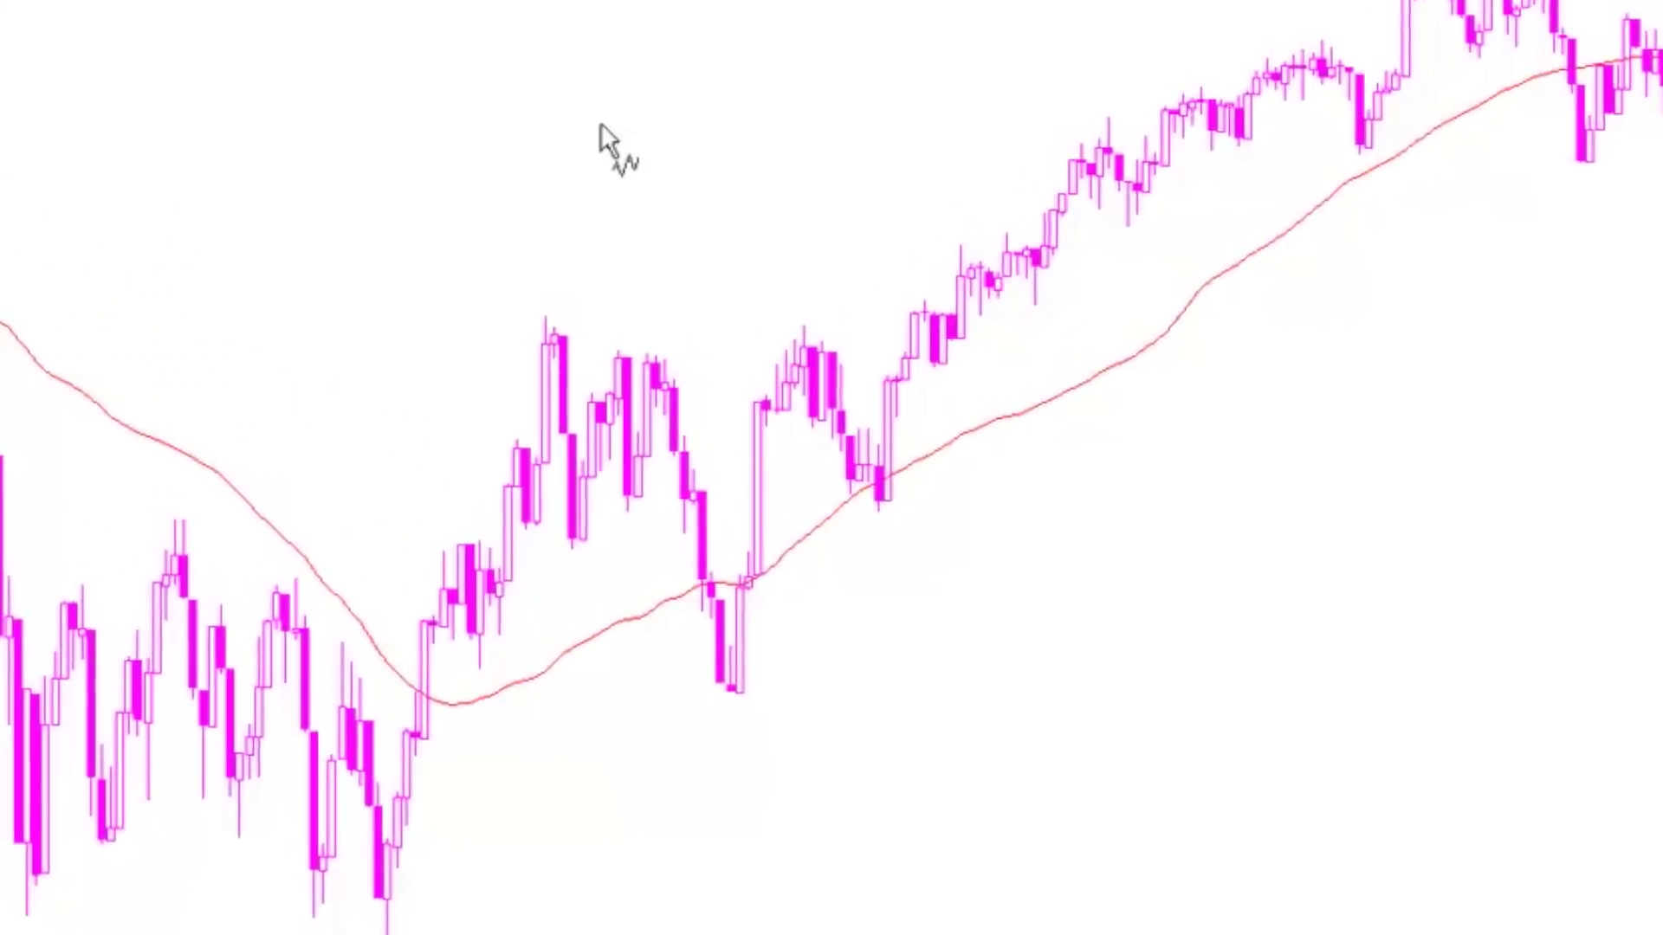
Give the second moving average 200 time periods and a blue line colour.
type("2")
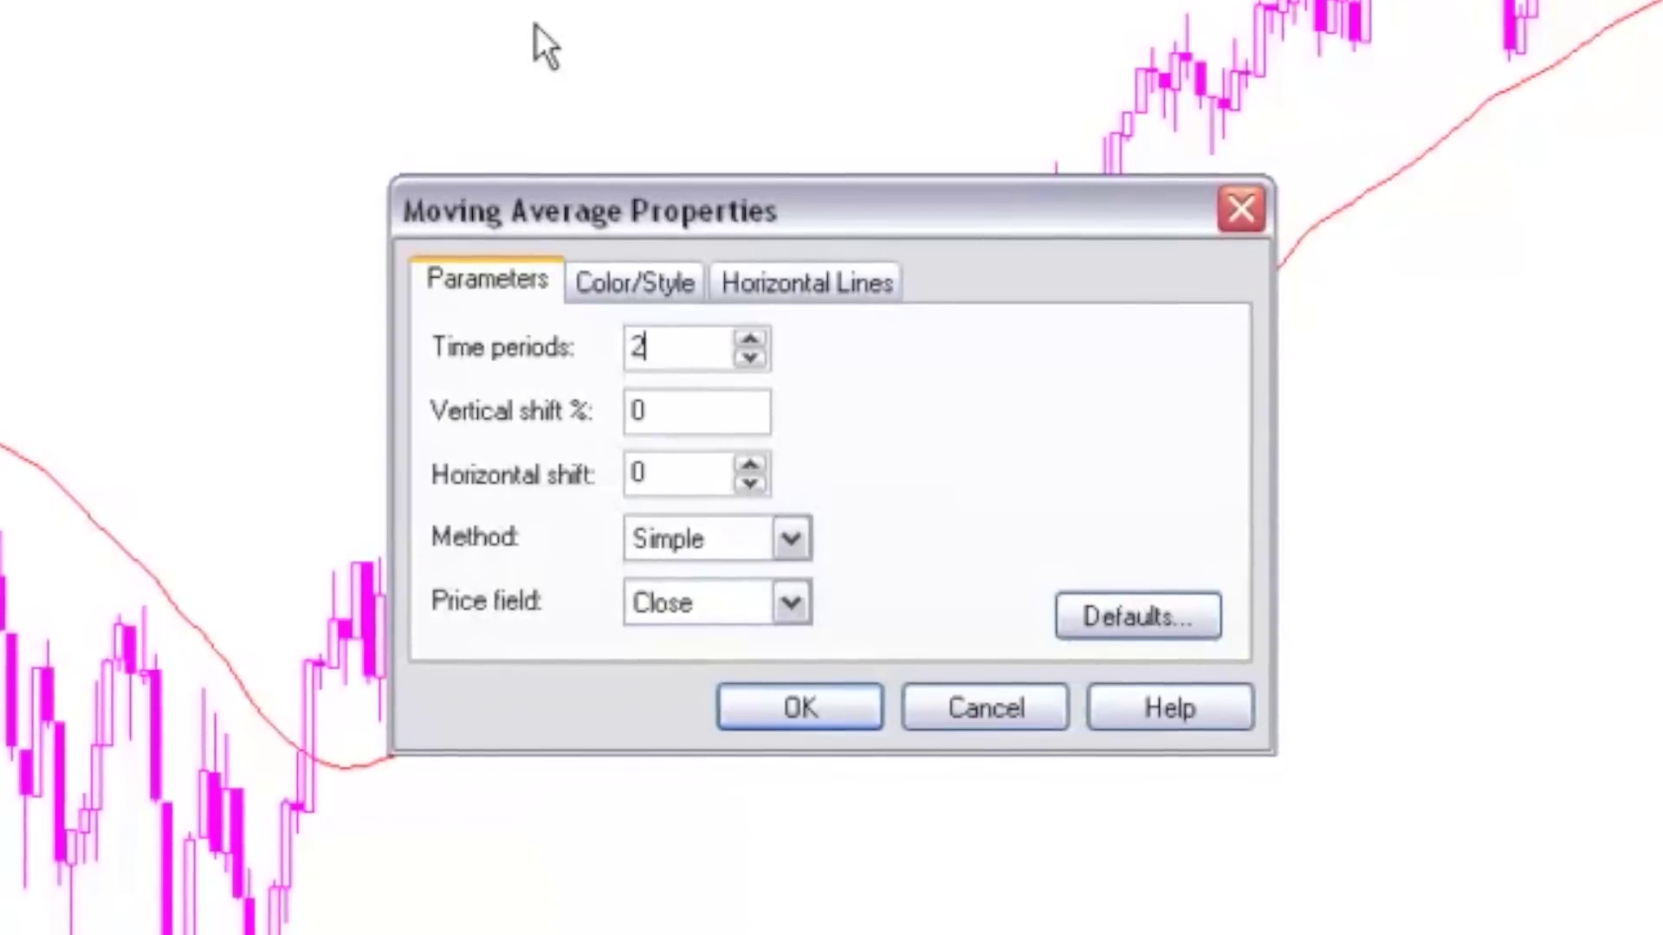
type("00")
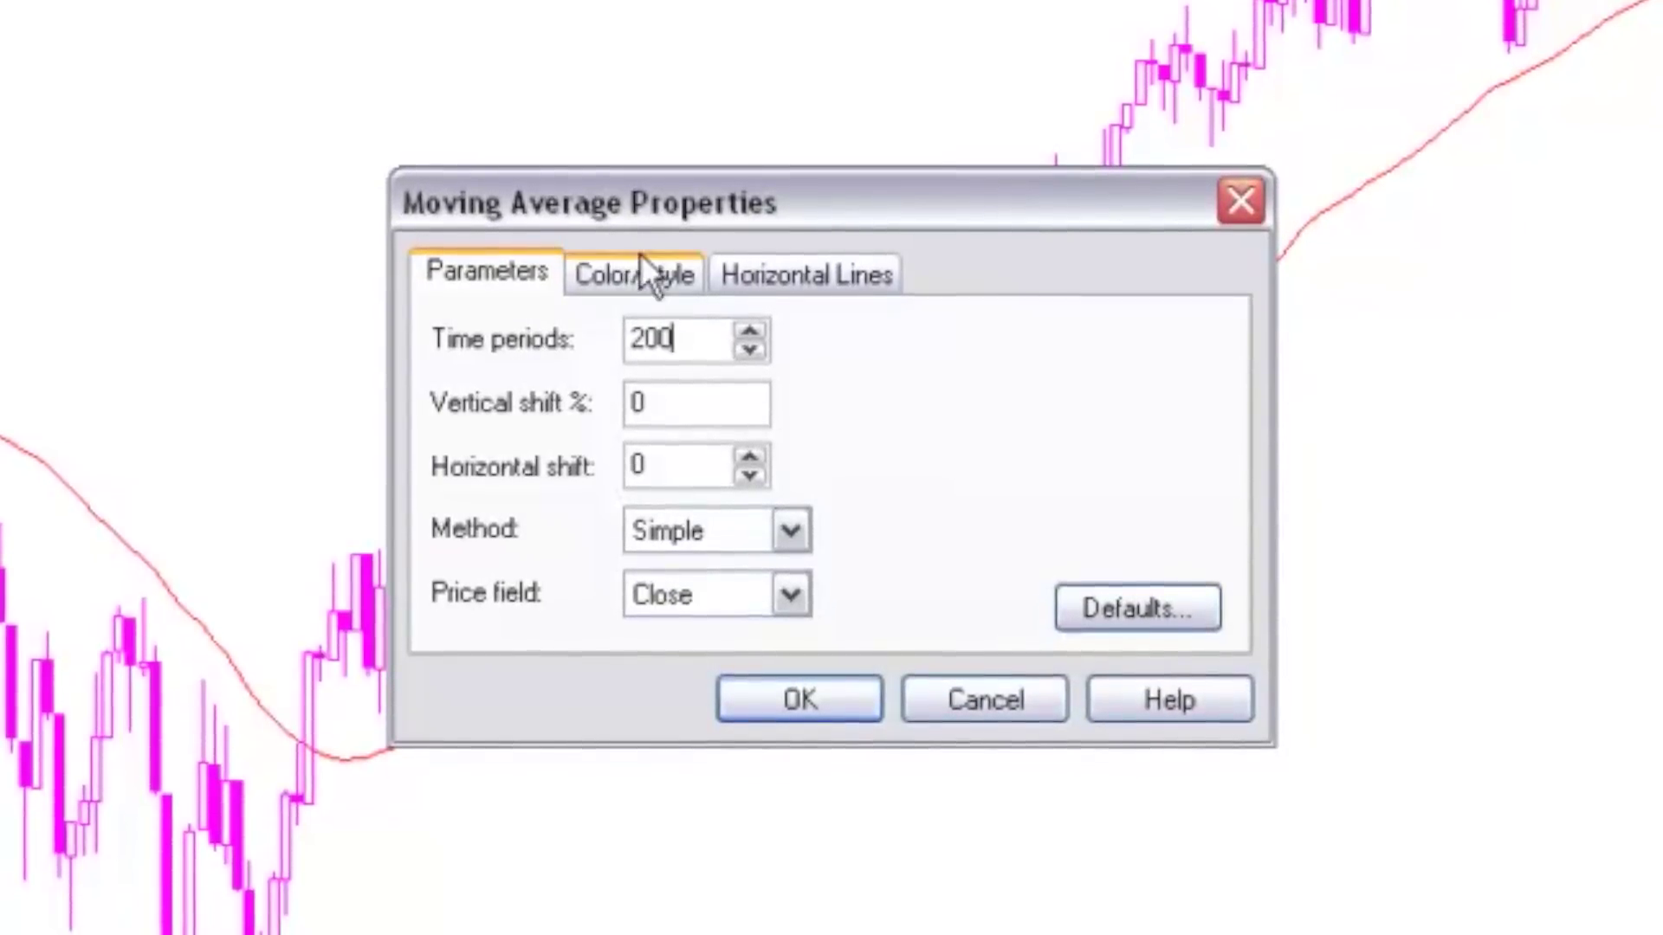
left_click(645, 279)
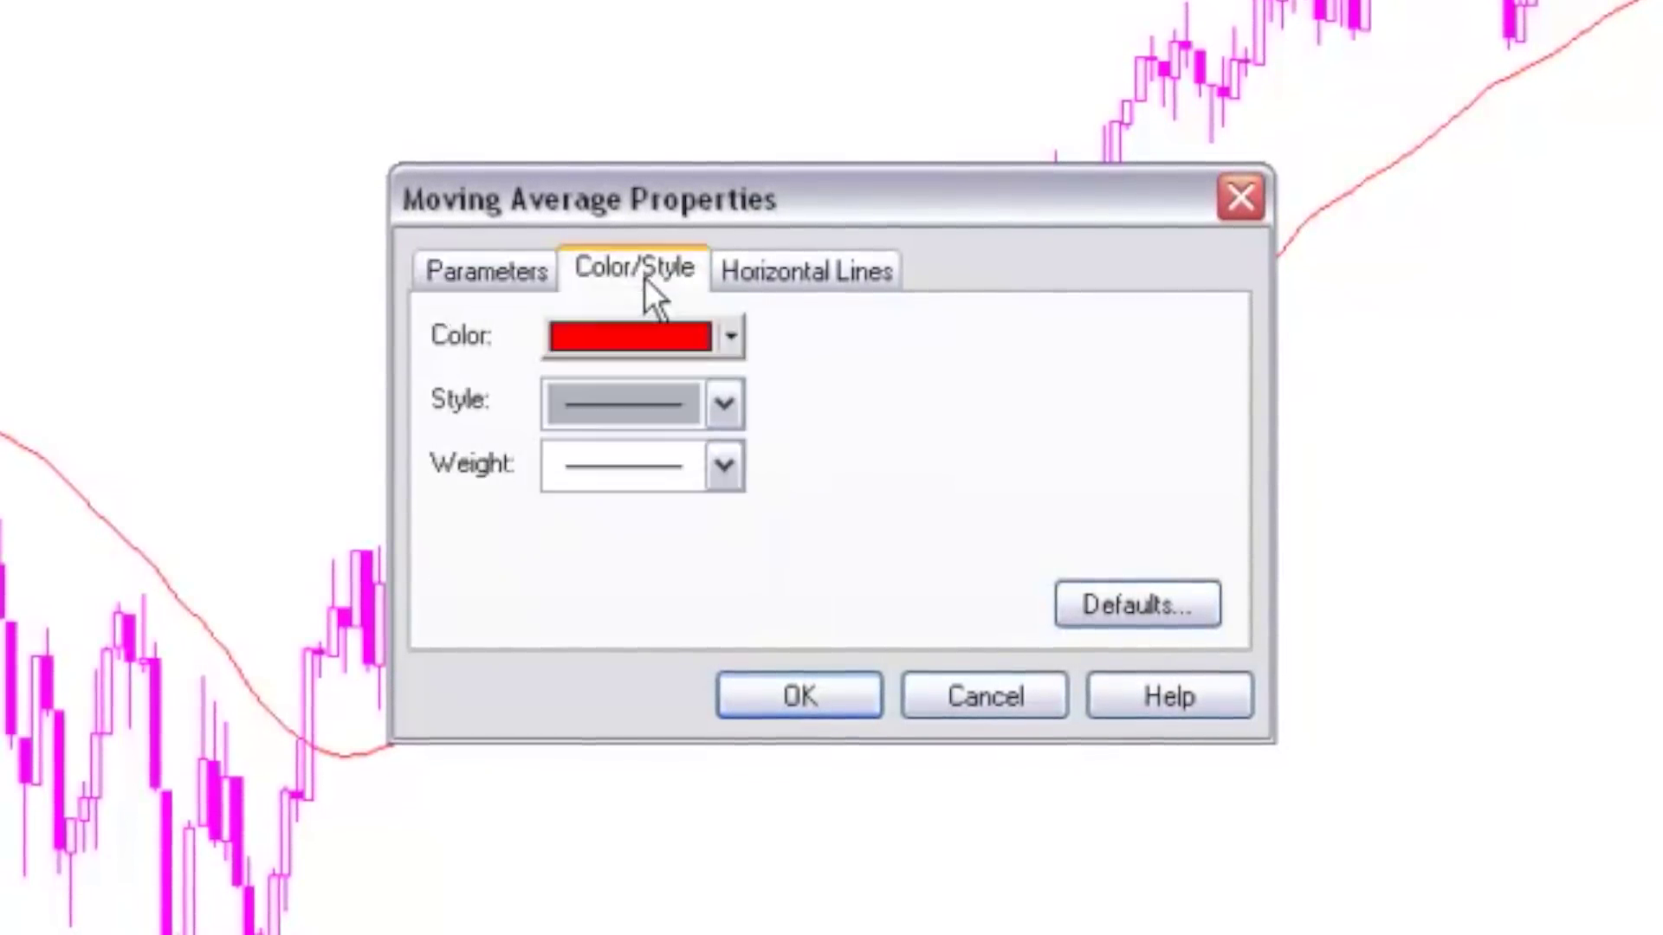
left_click(734, 334)
left_click(767, 421)
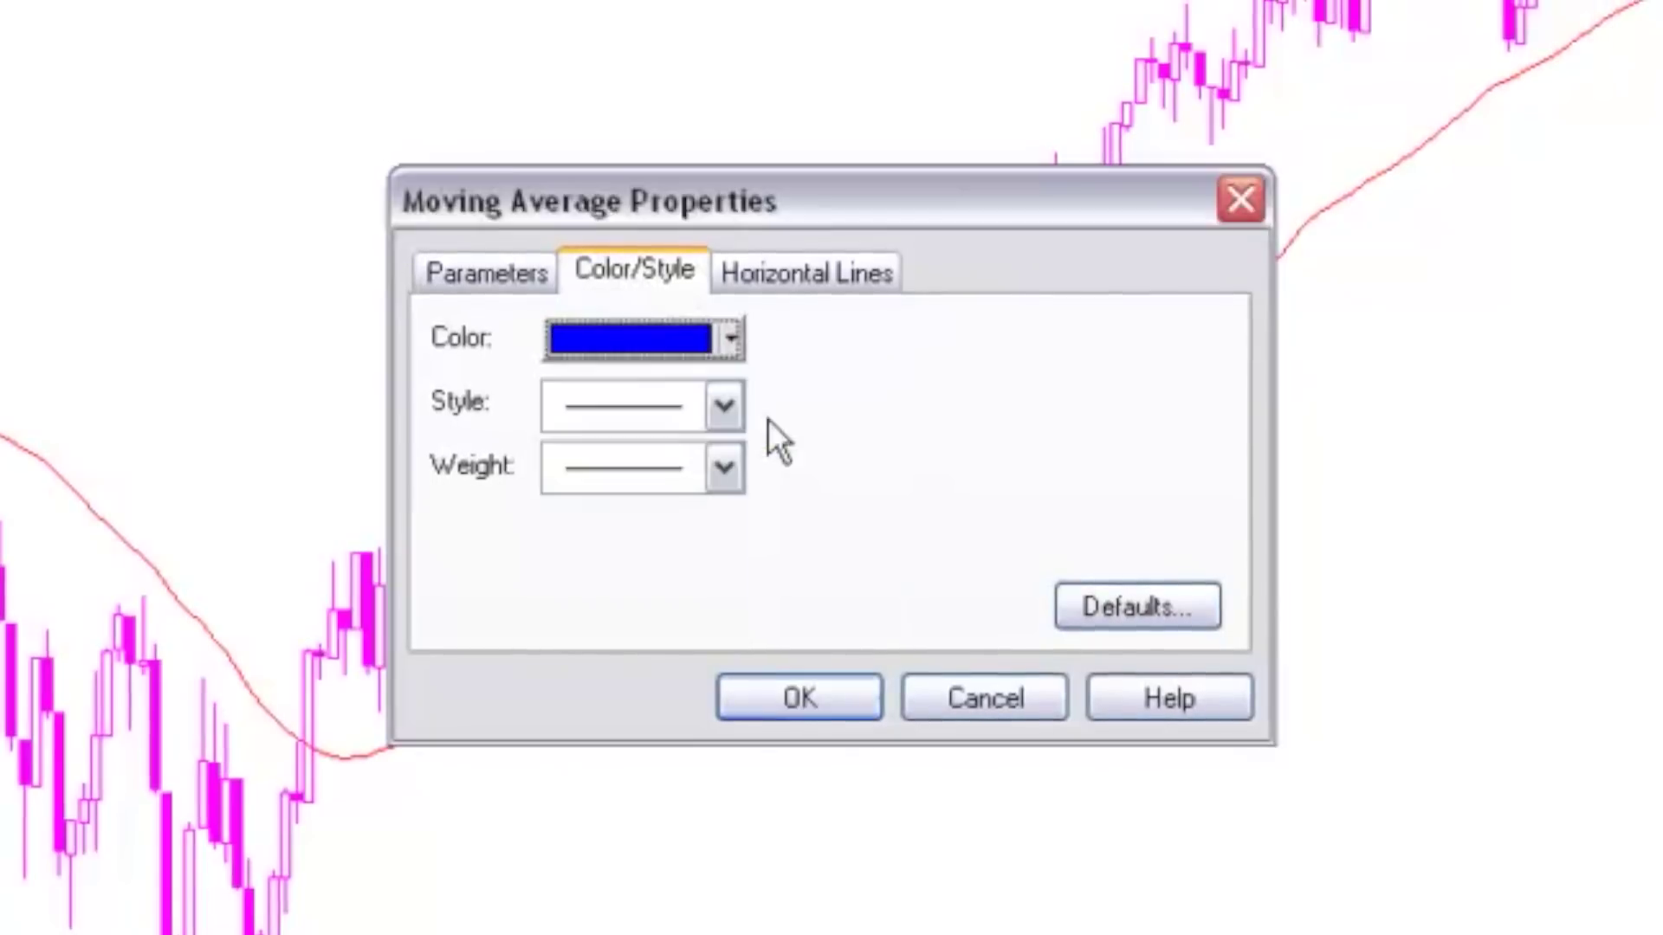
left_click(788, 706)
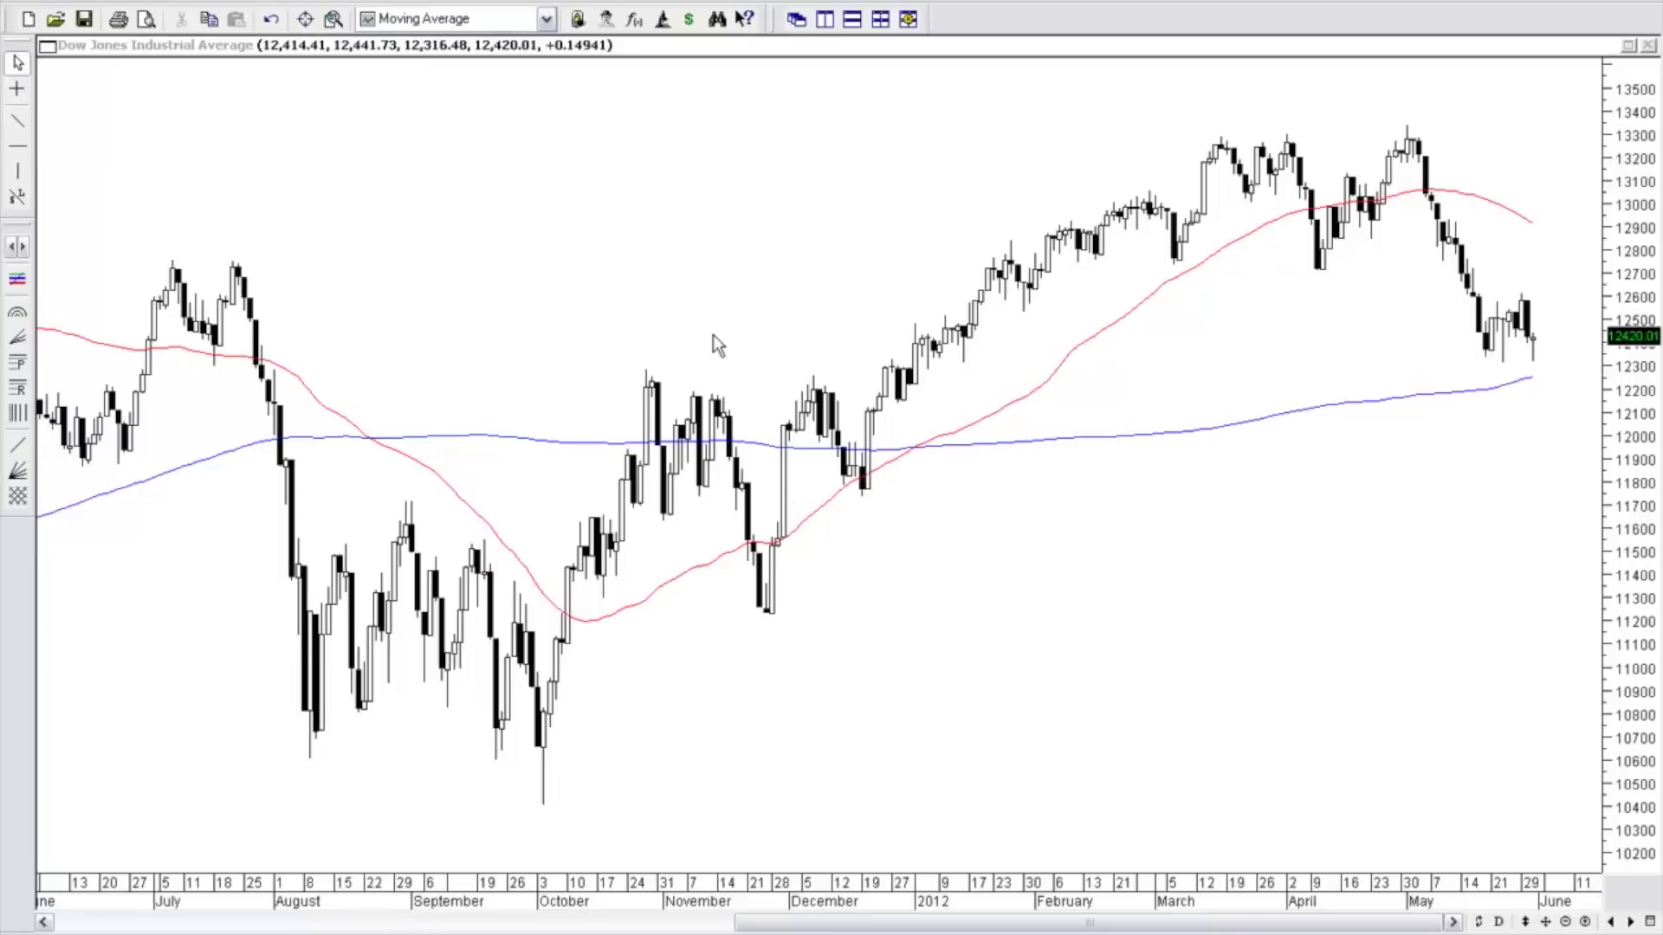
Add MACD from the indicator list, checking its signal line settings before confirming.
left_click(547, 19)
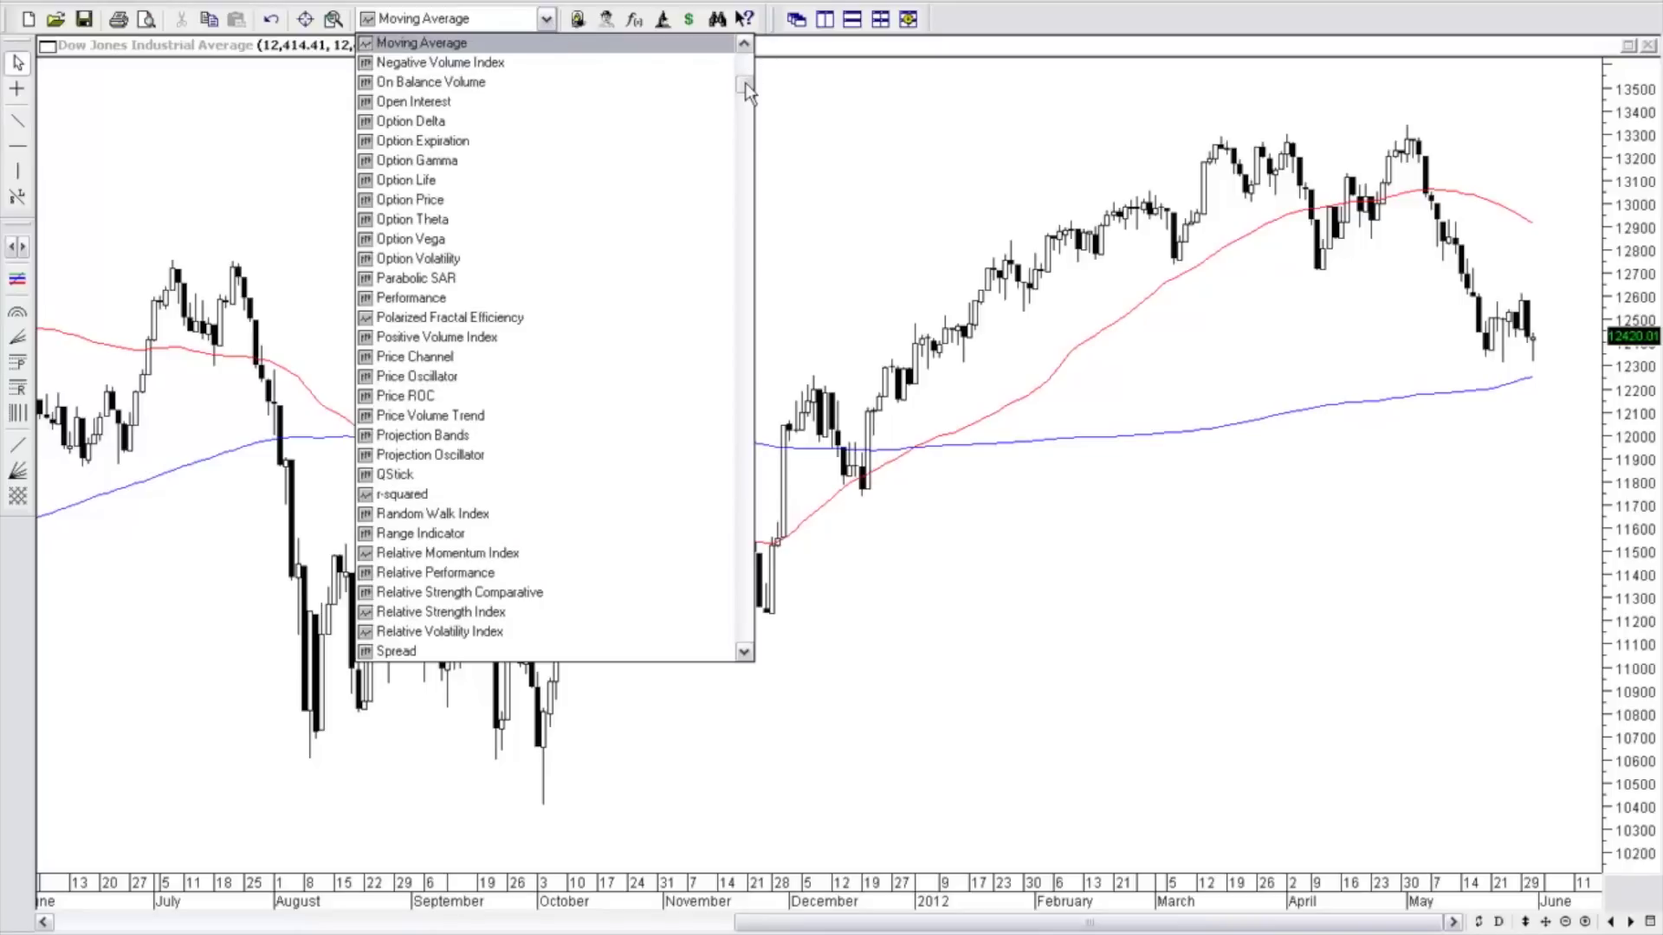
scroll(747, 87, "up", 6)
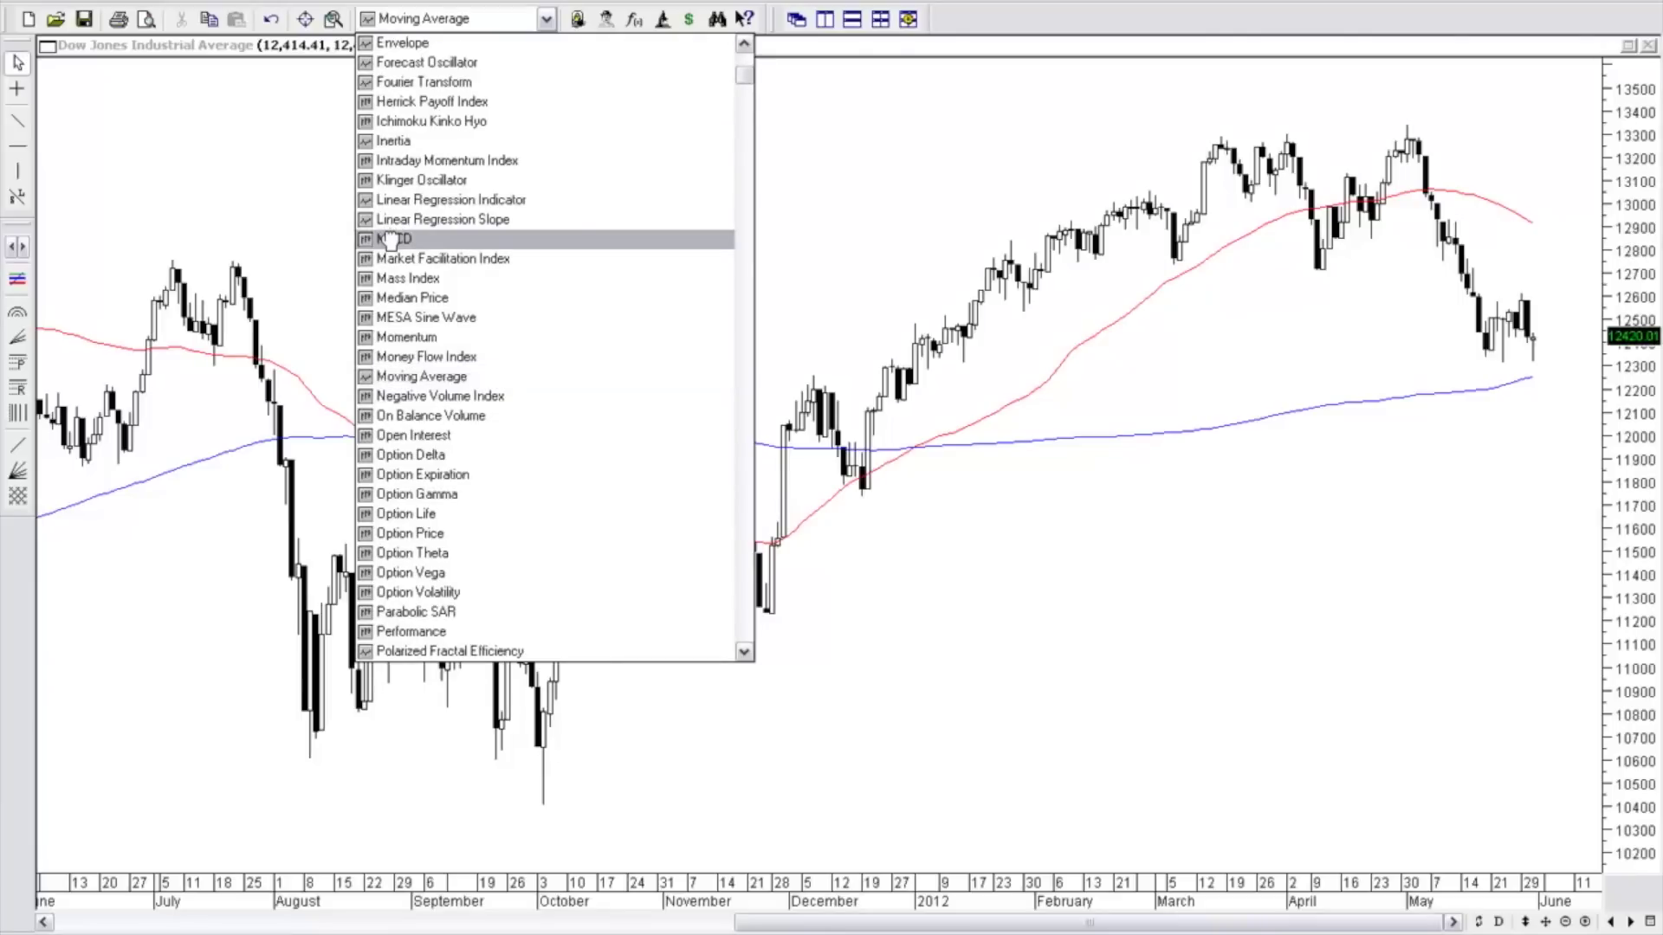
left_click(679, 242)
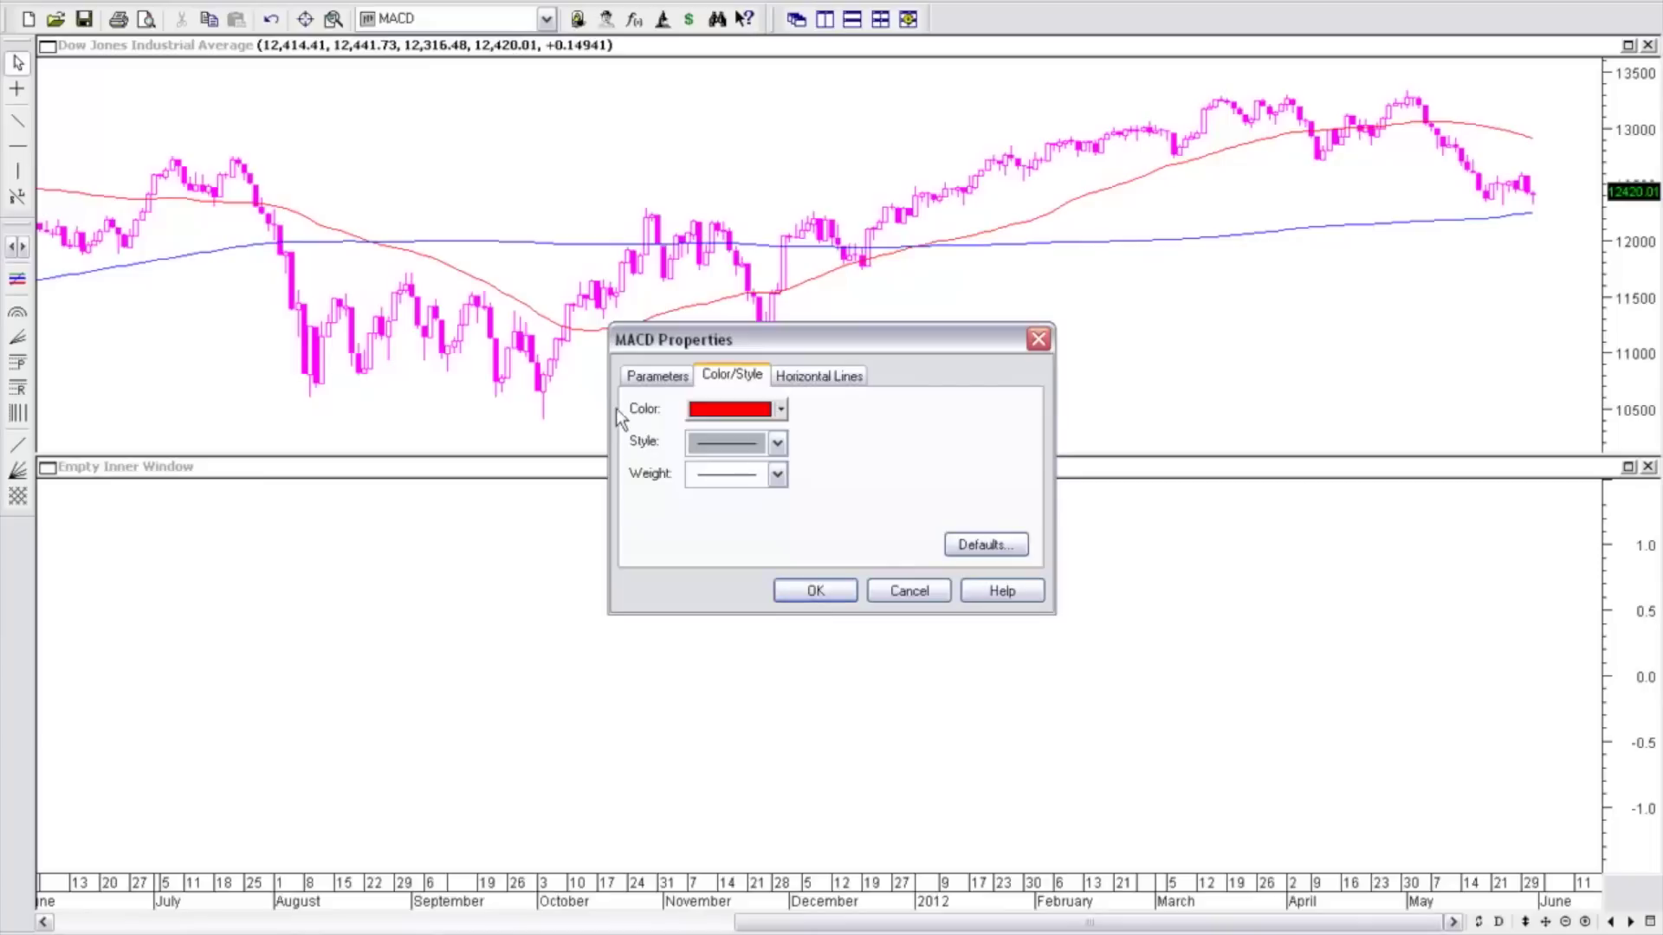
left_click(657, 376)
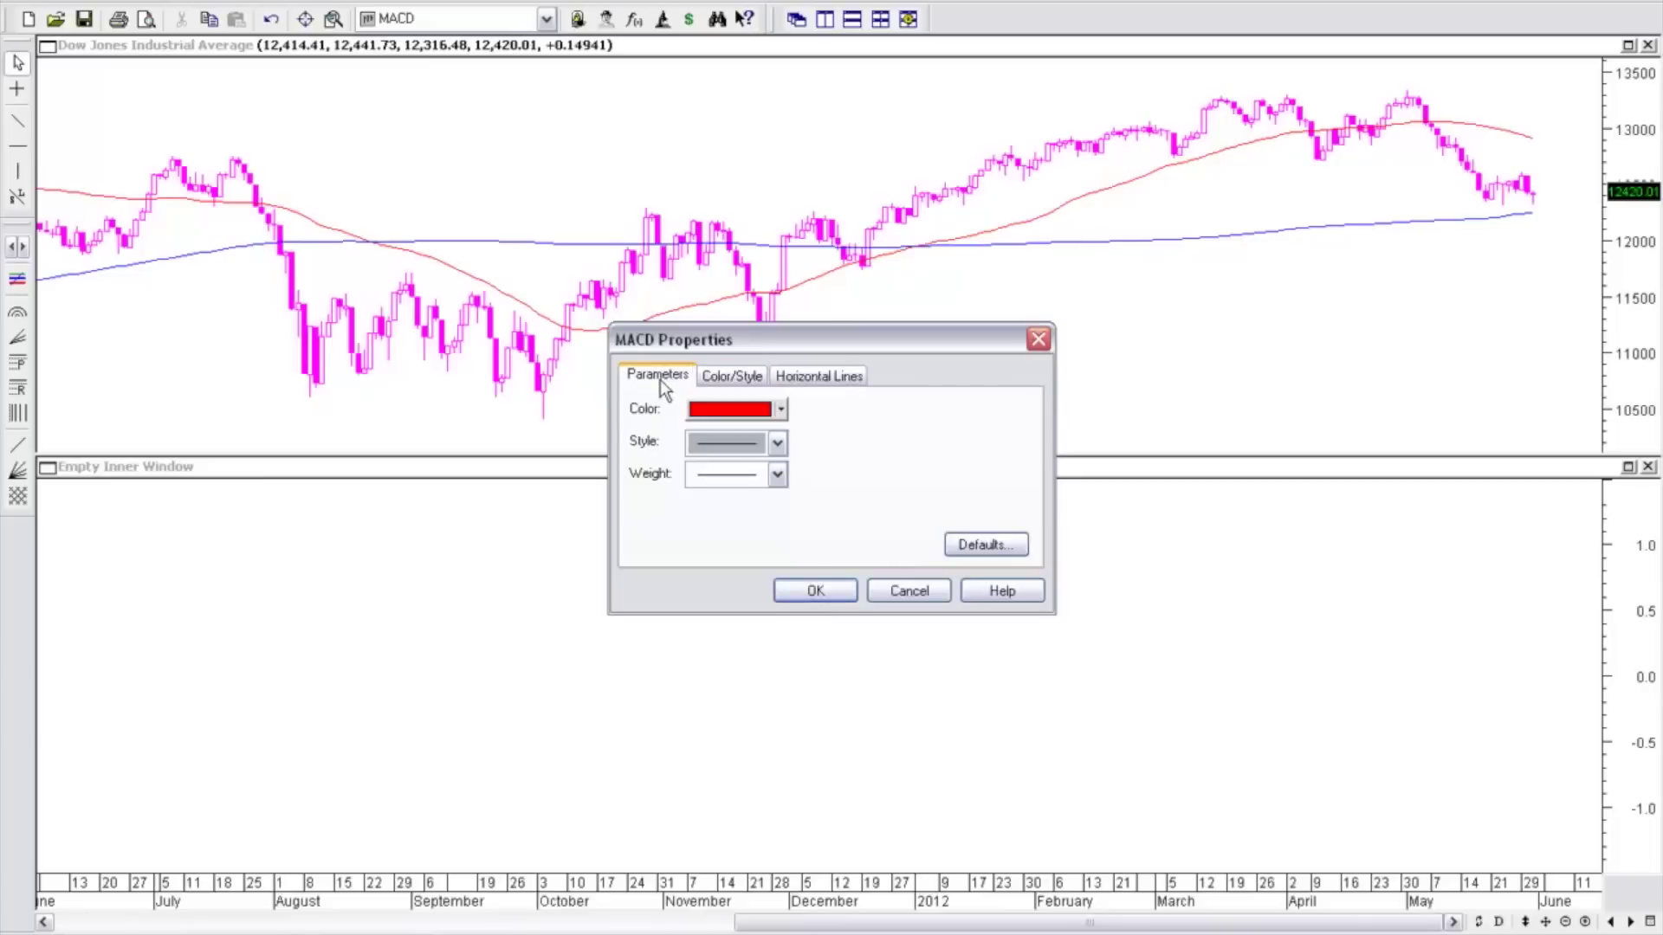
left_click(813, 592)
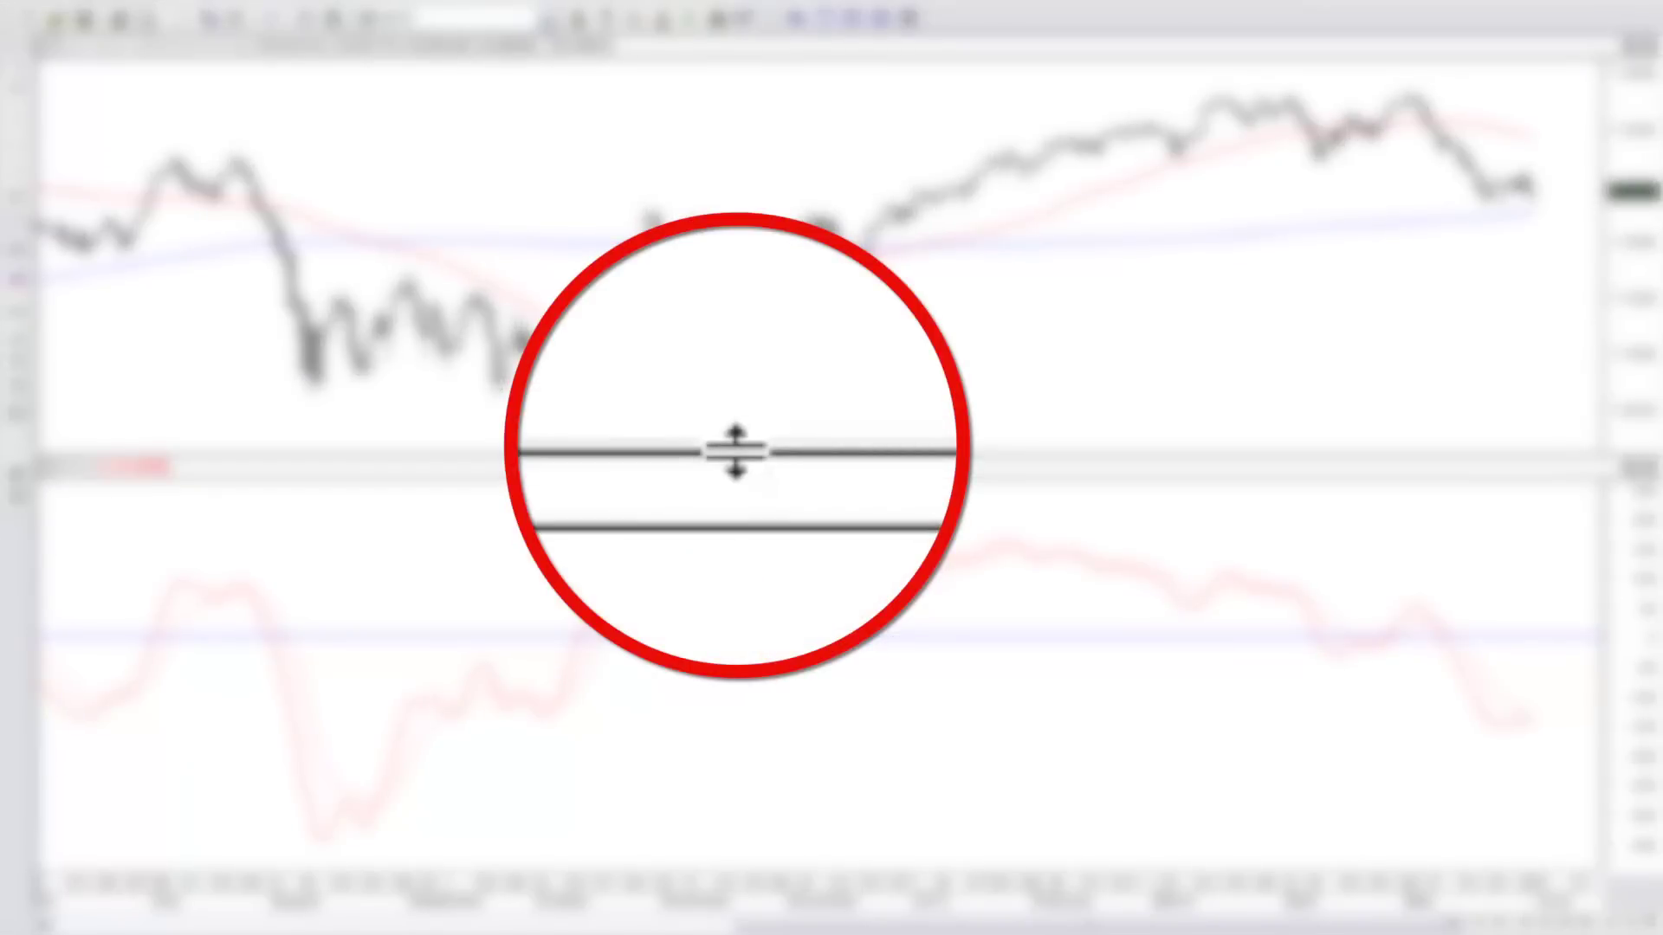
Shrink the MACD pane to a thin strip and move it above the Dow Jones price chart.
left_click_drag(754, 457, 754, 665)
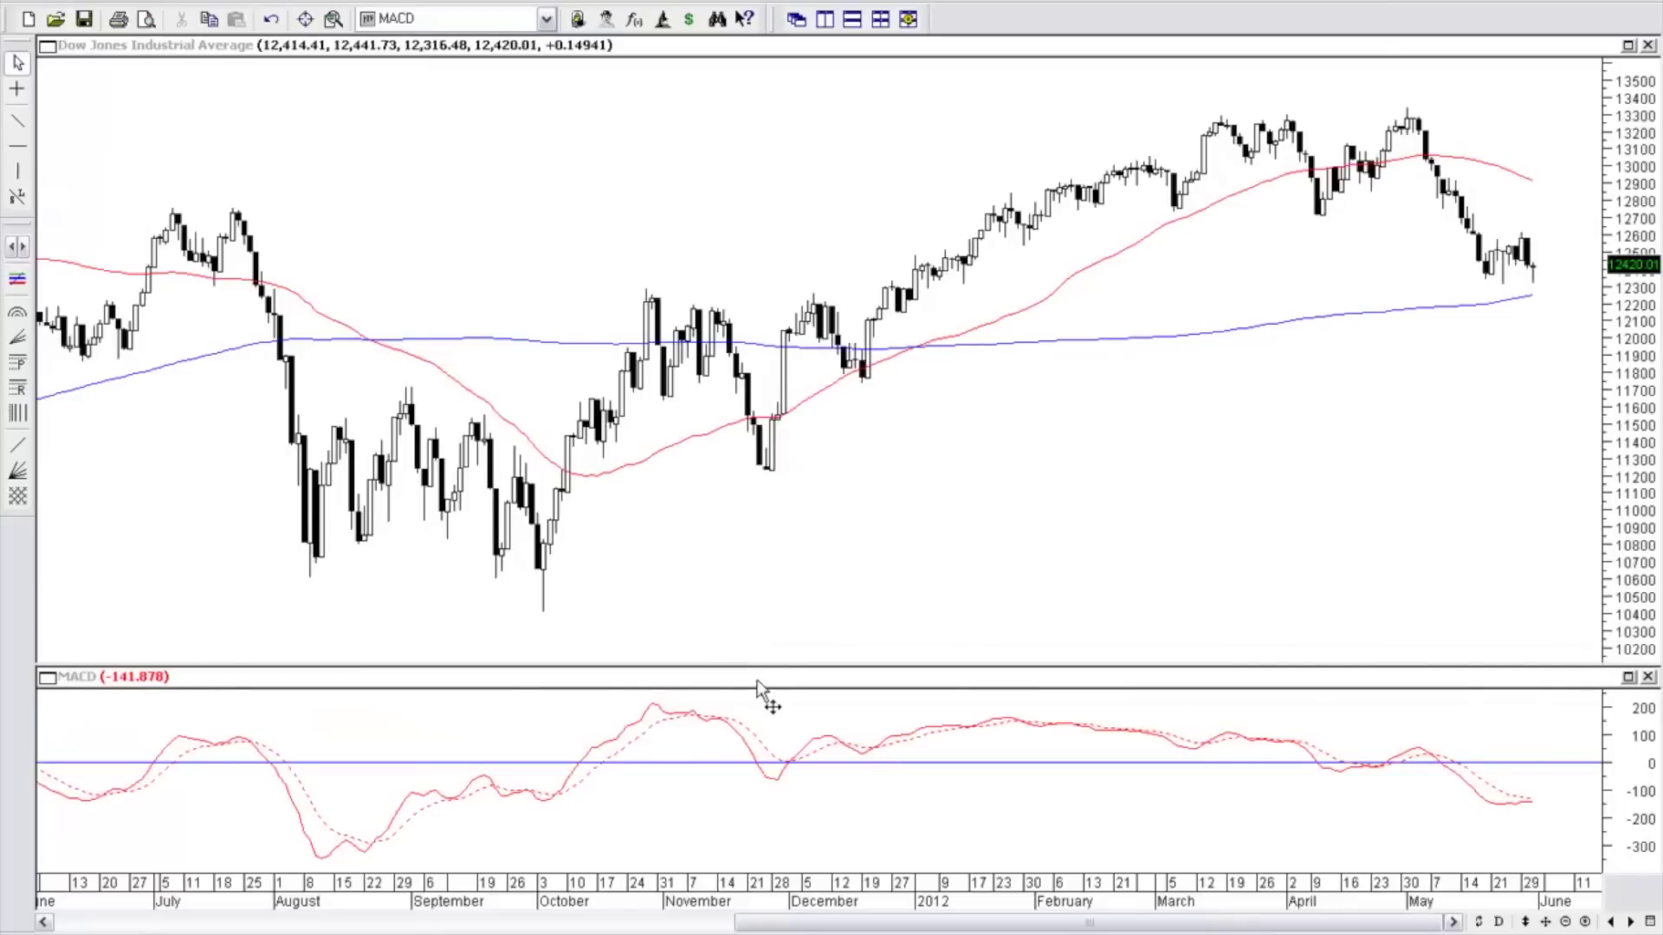
left_click_drag(757, 682, 776, 274)
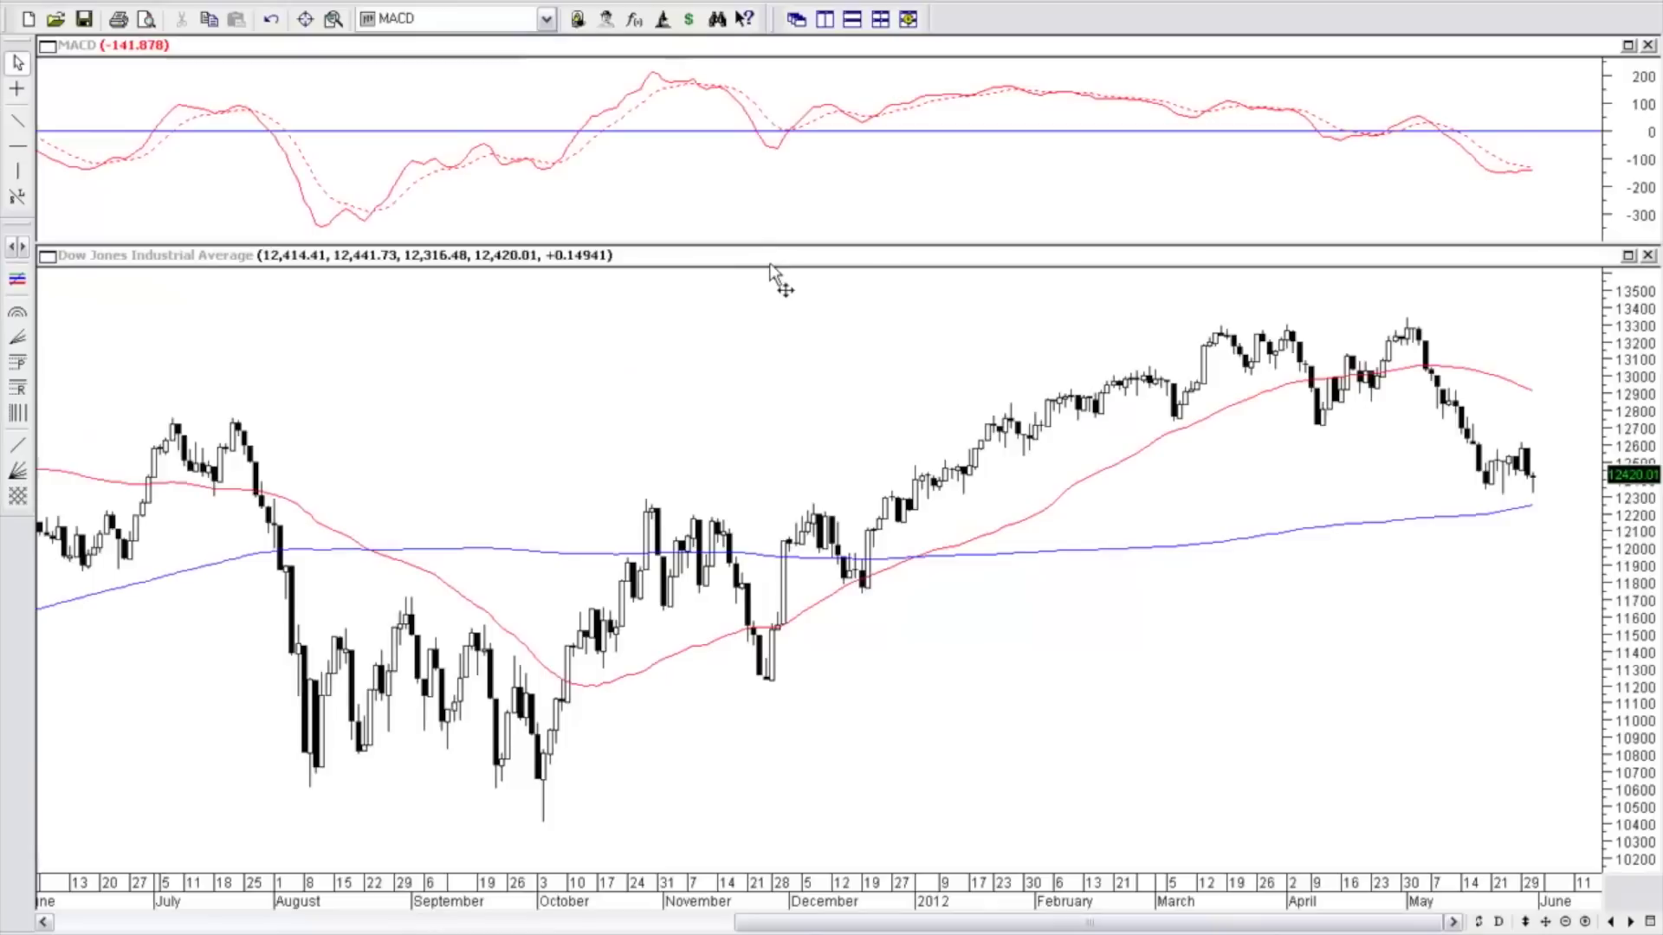
Save the current chart layout as the default template, replacing the existing one.
right_click(815, 345)
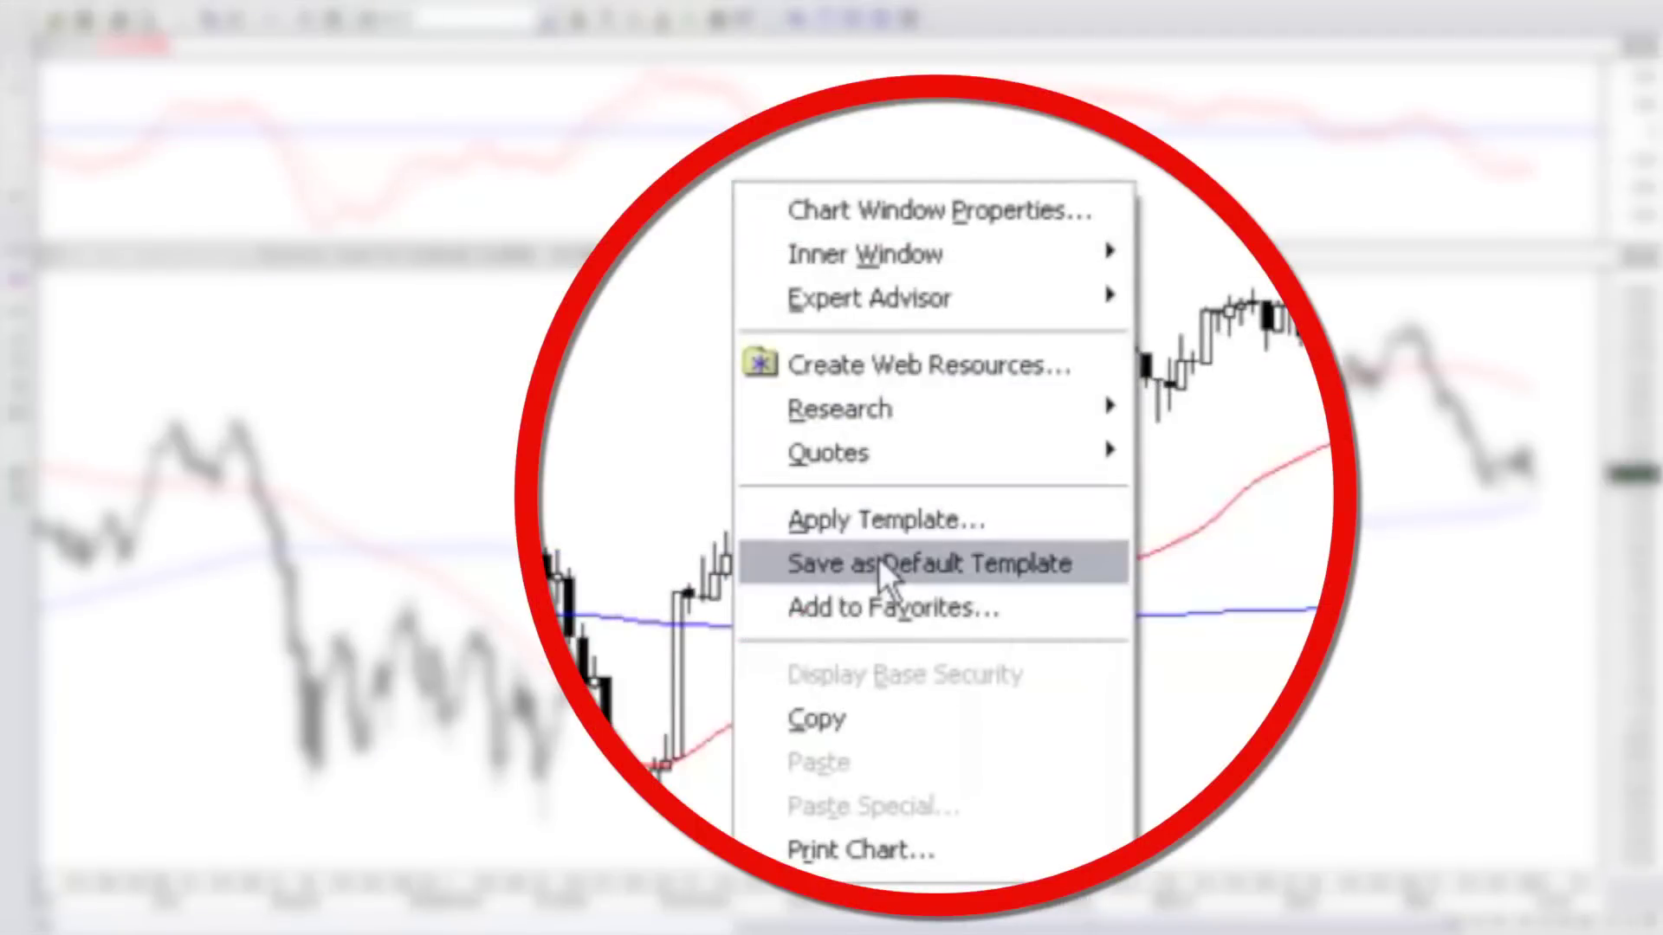
left_click(878, 558)
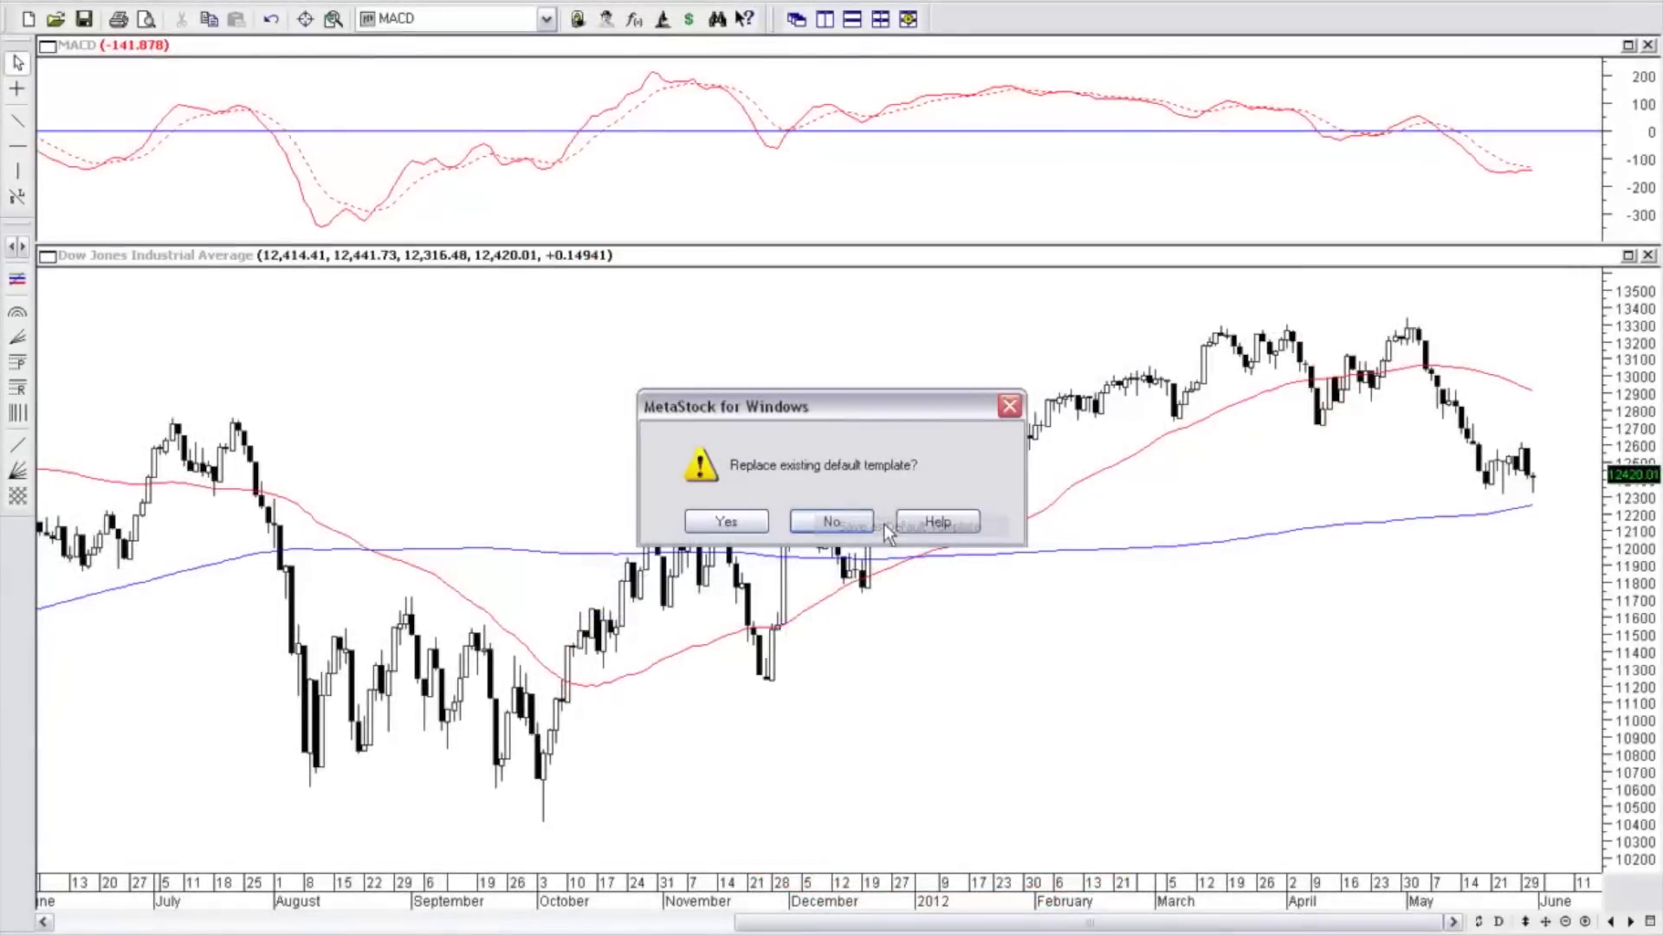
left_click(748, 519)
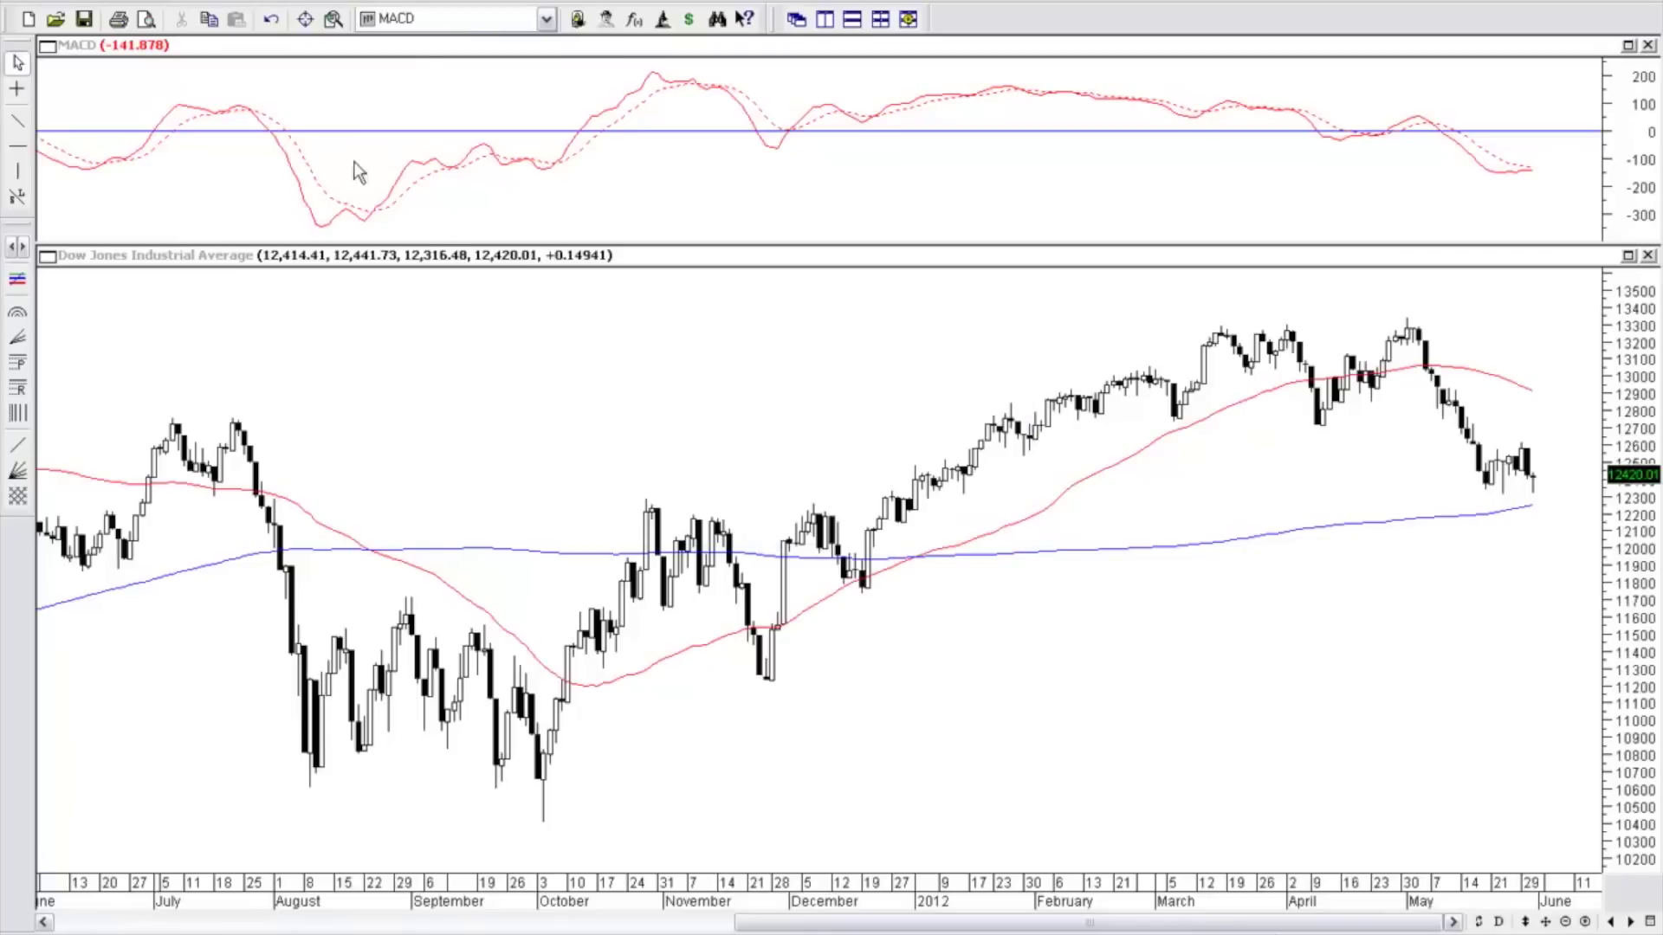
Open a chart for symbol us;ndx (Nasdaq 100) using the new default template.
left_click(59, 20)
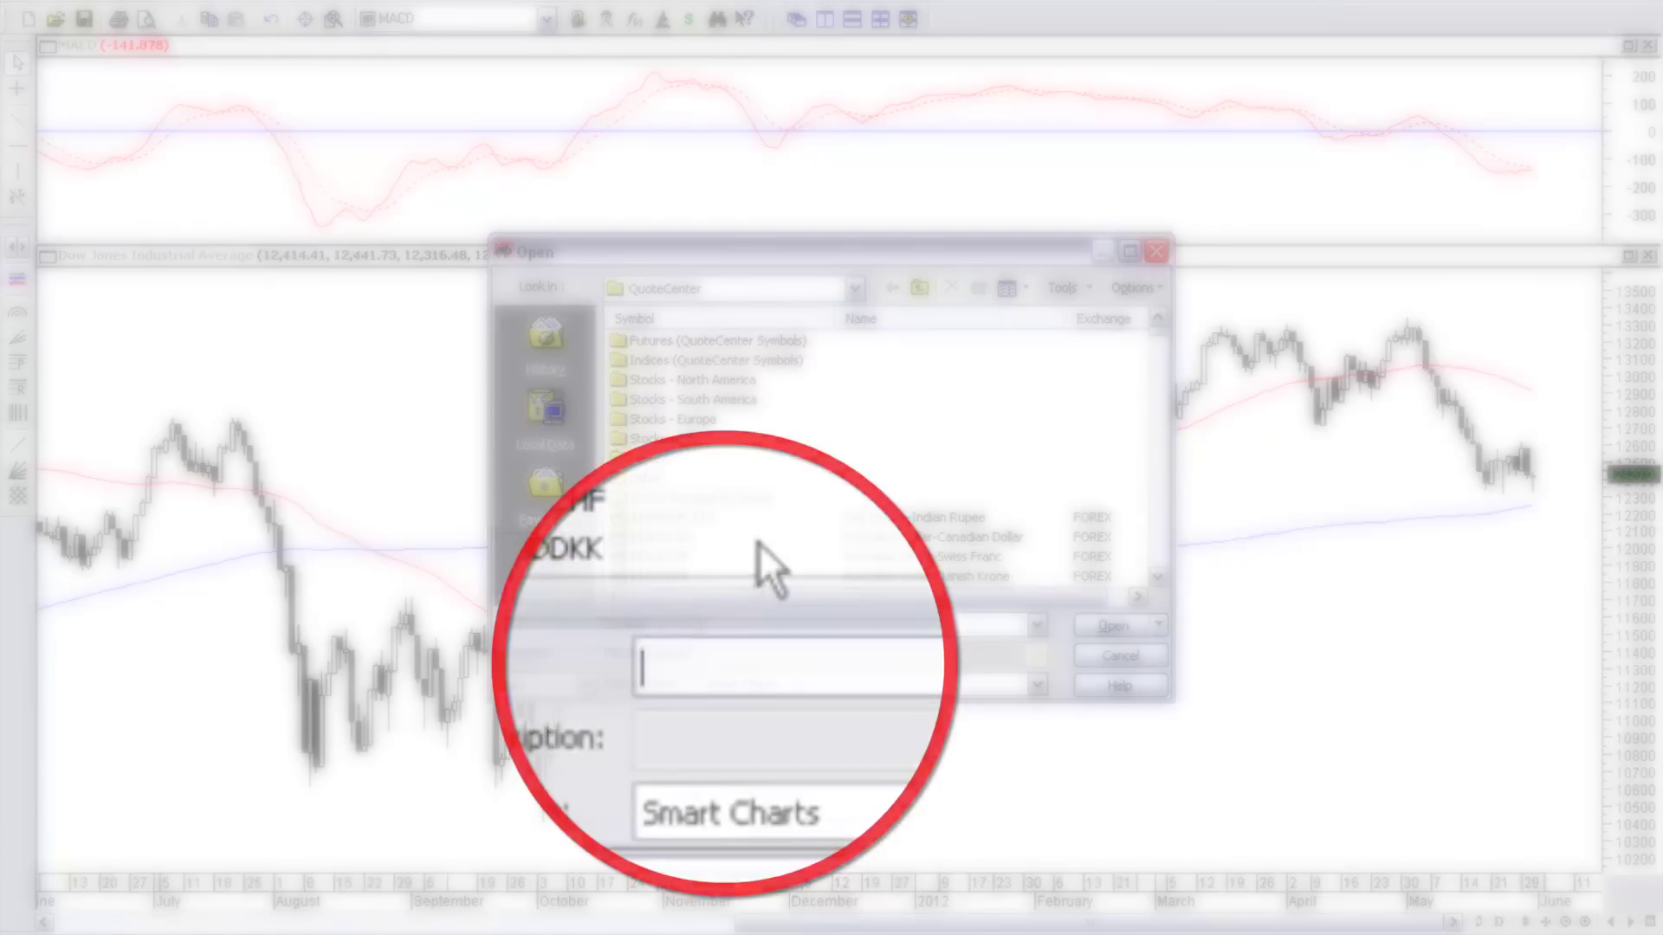
type("us;n")
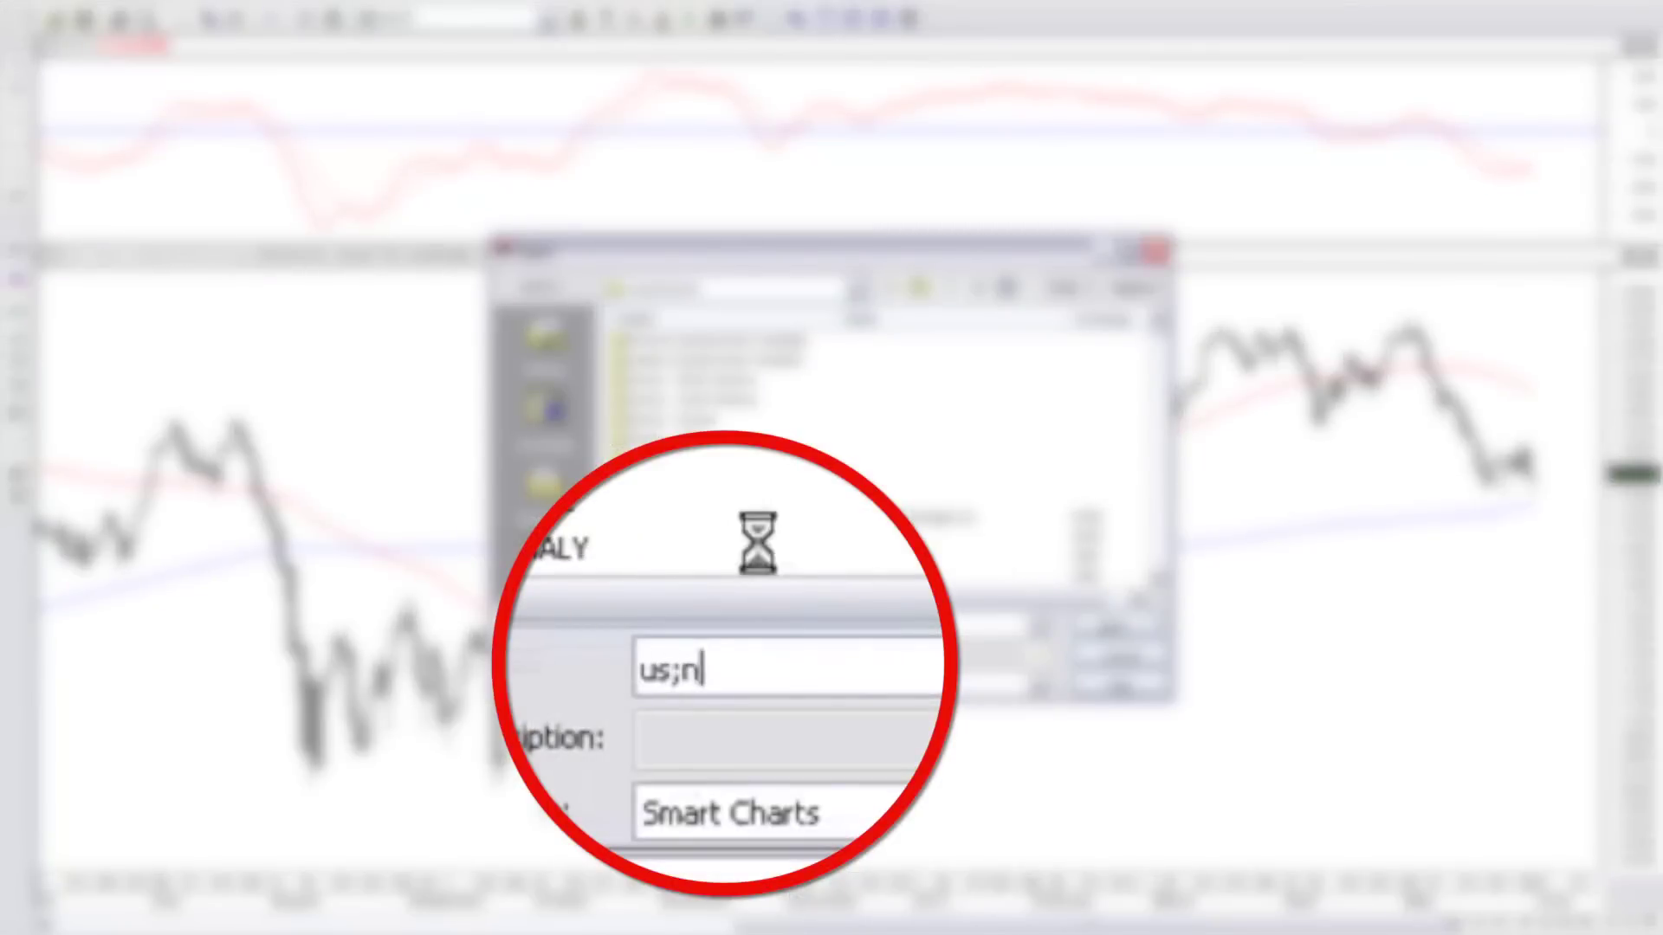
type("dx")
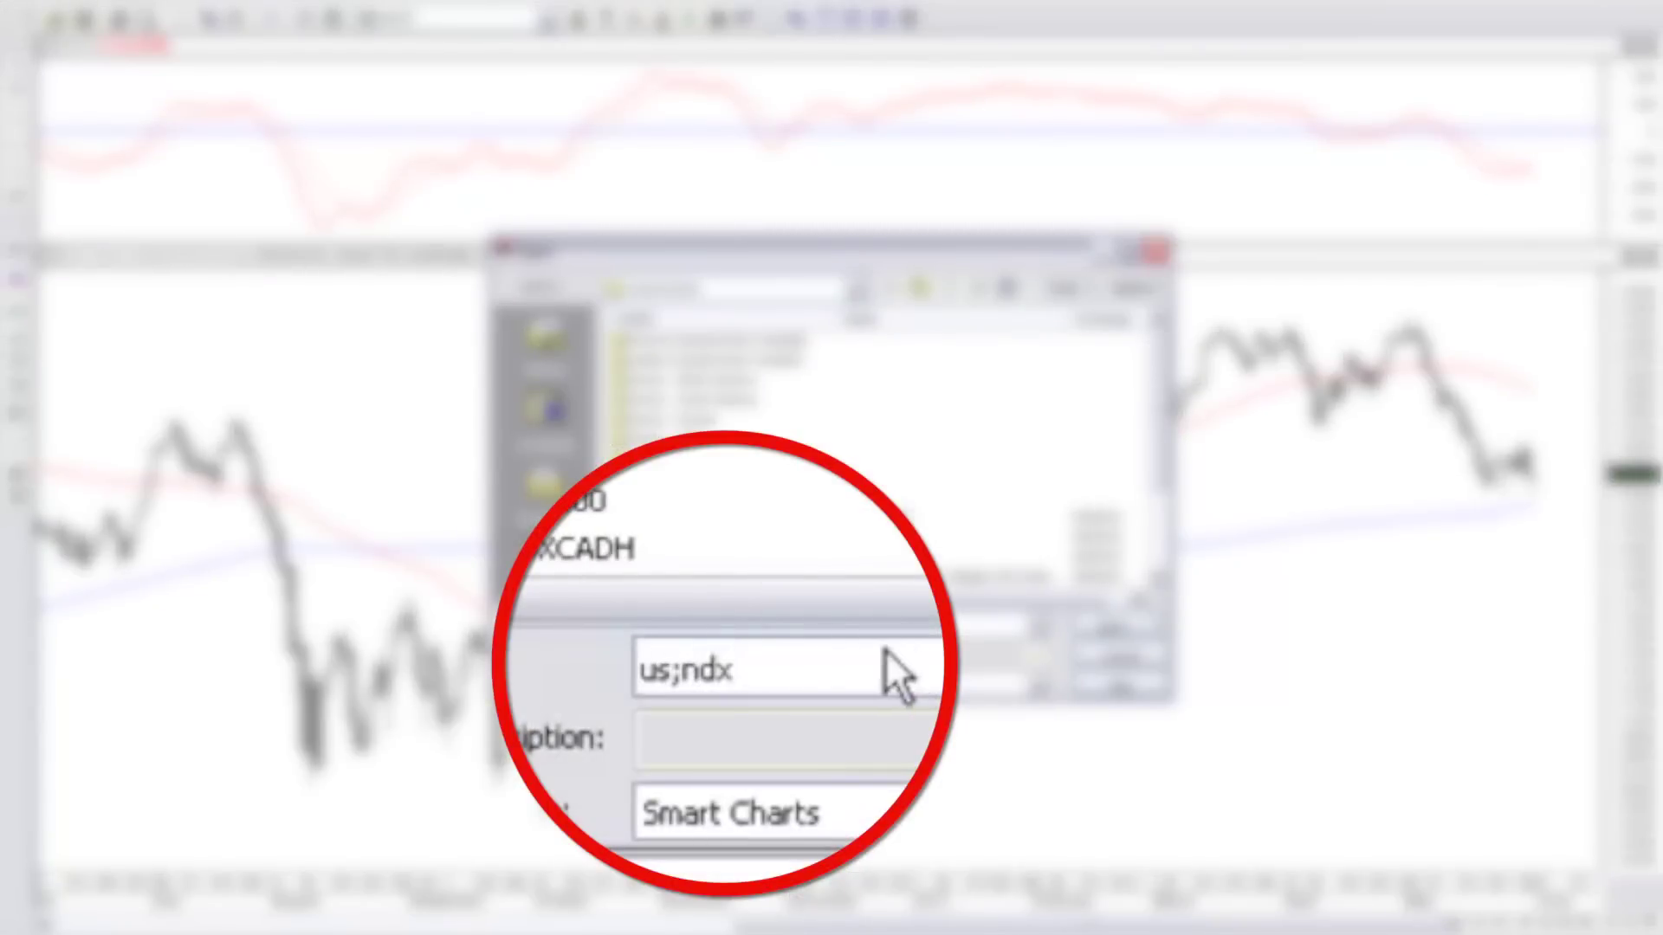
left_click(1108, 627)
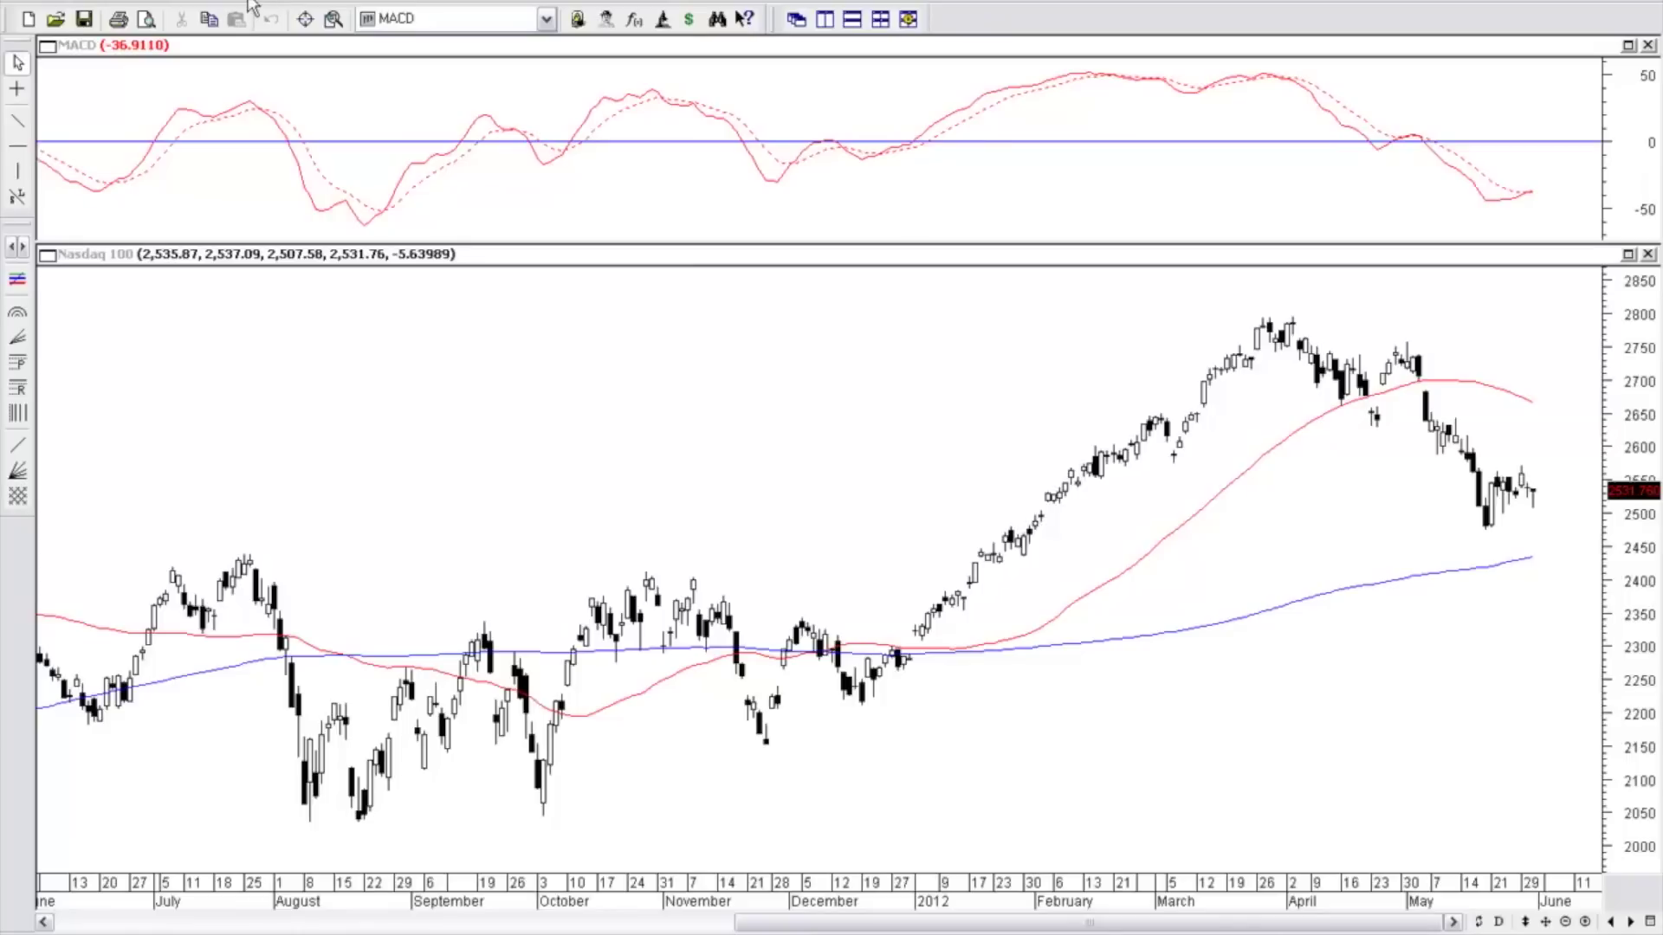
left_click(248, 2)
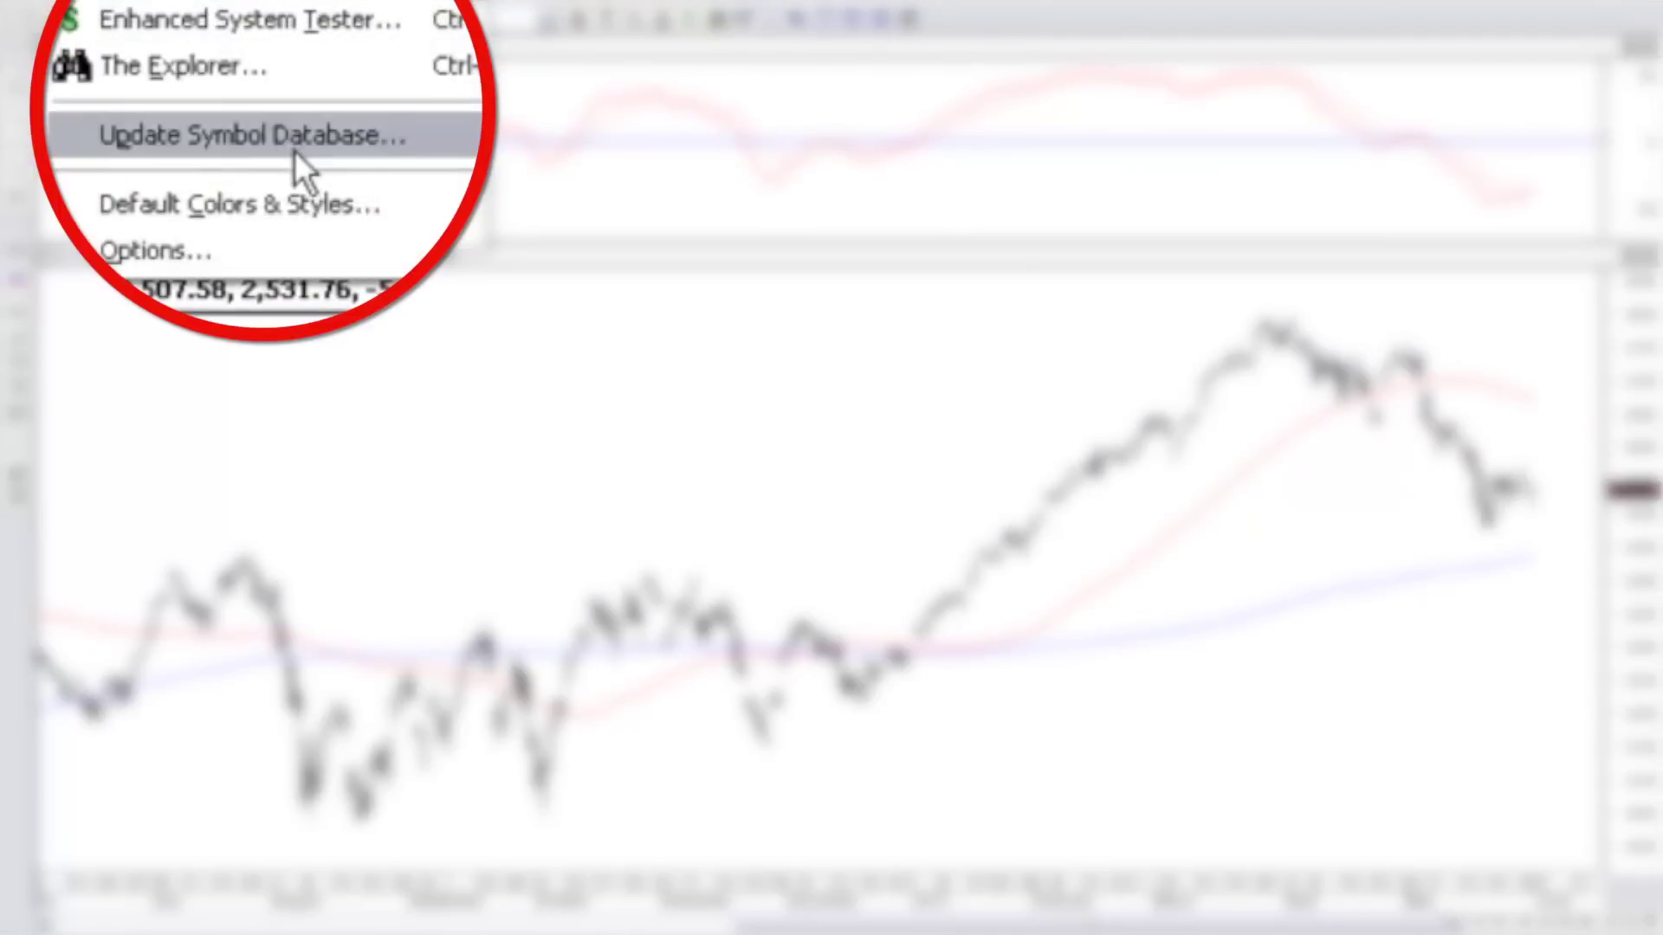
Run Update Symbol Database and close it once the 2463 KB update completes.
left_click(294, 145)
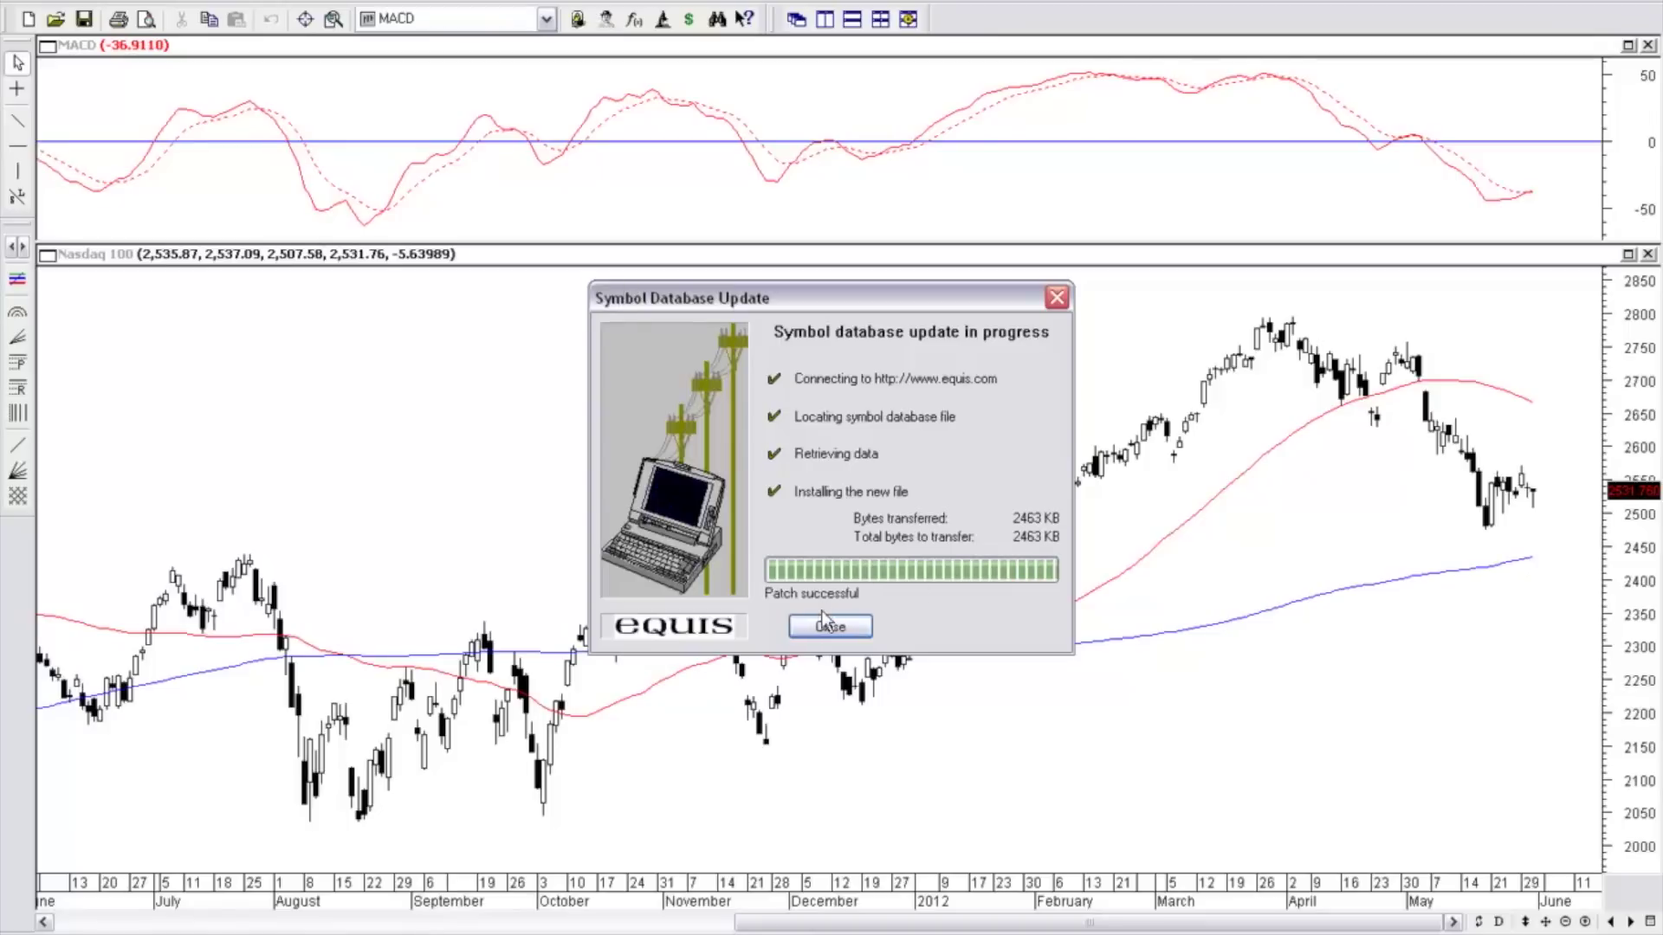
left_click(824, 625)
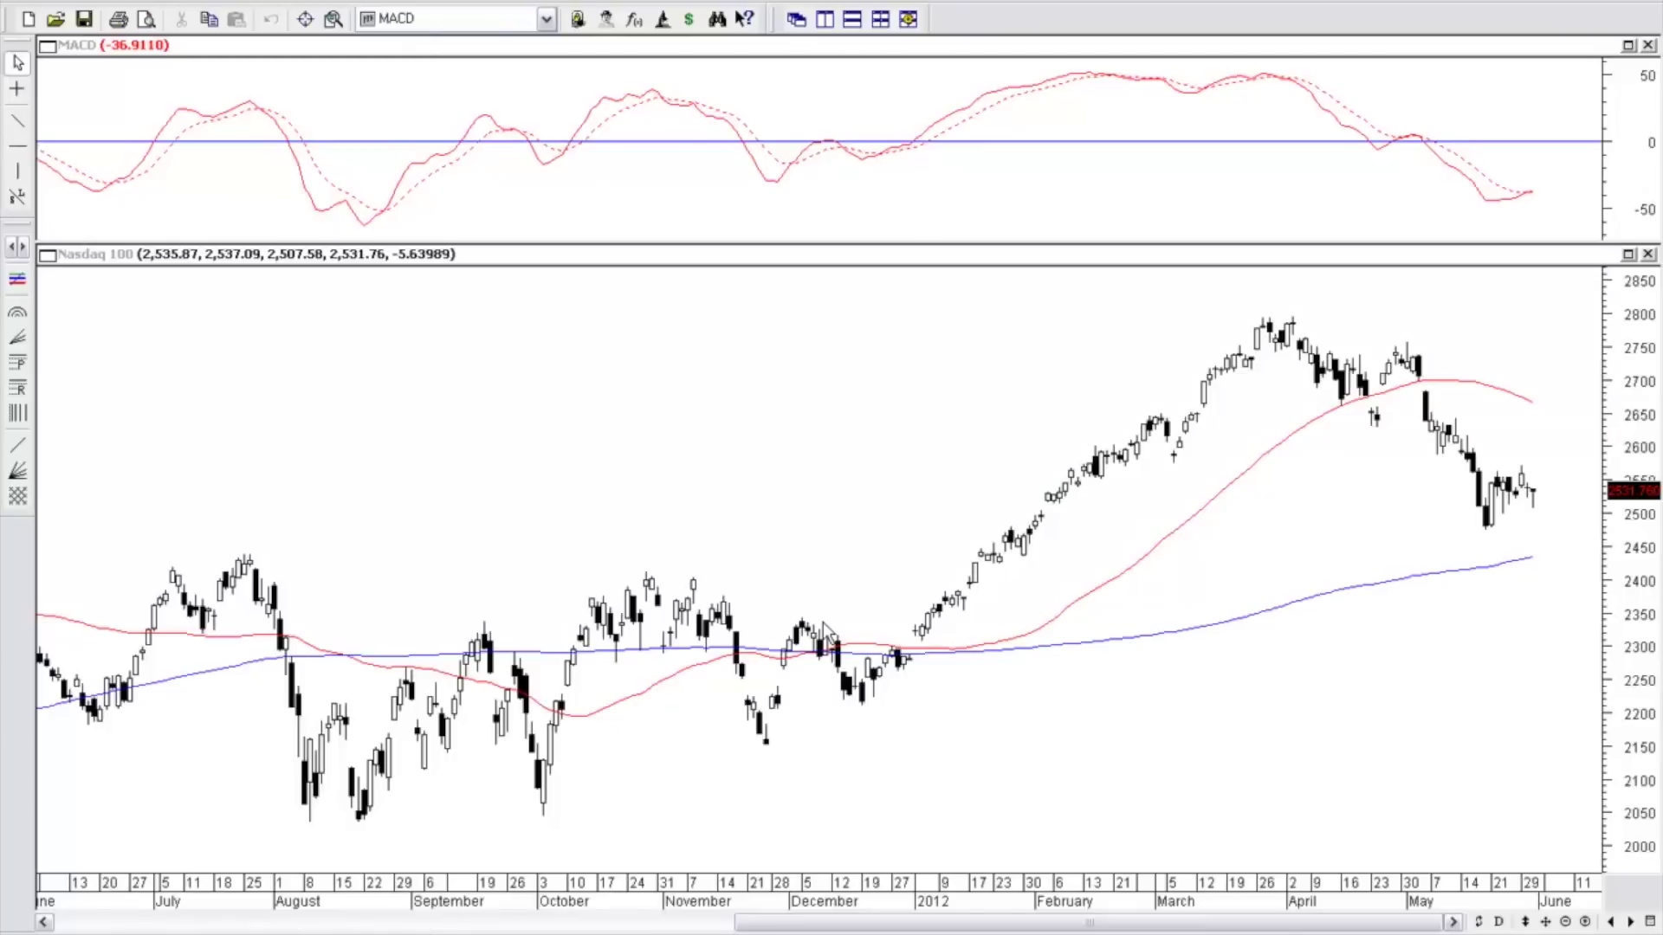
In Options, uncheck Recalculate expert live on the Real-time tab and apply.
left_click(261, 3)
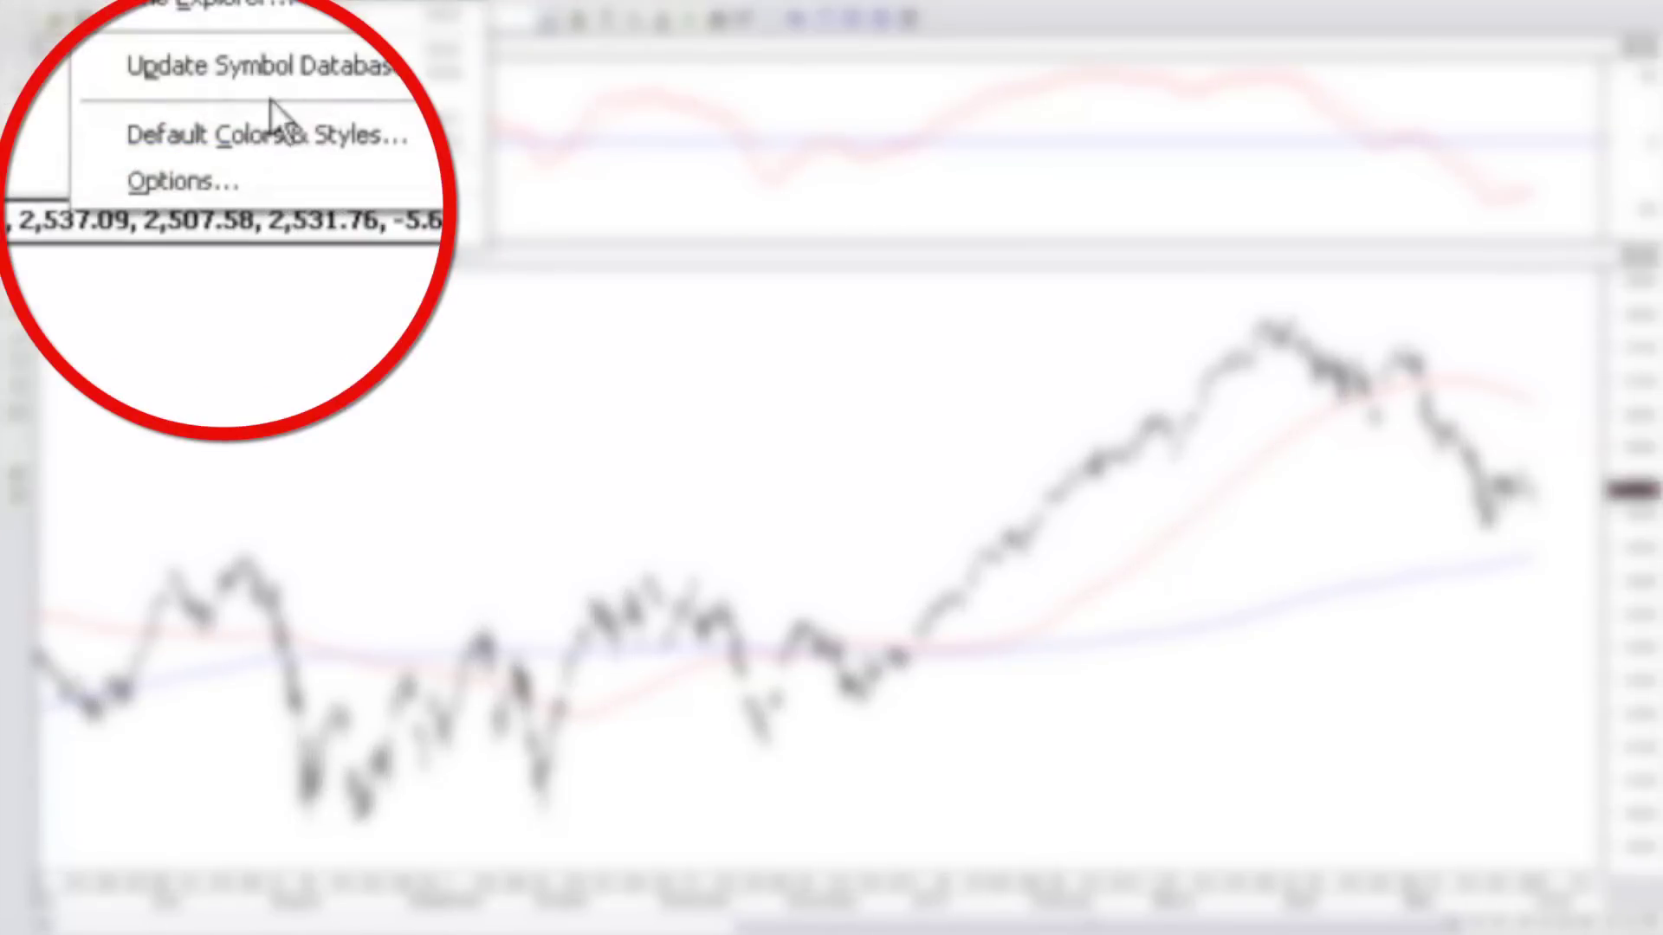
left_click(311, 235)
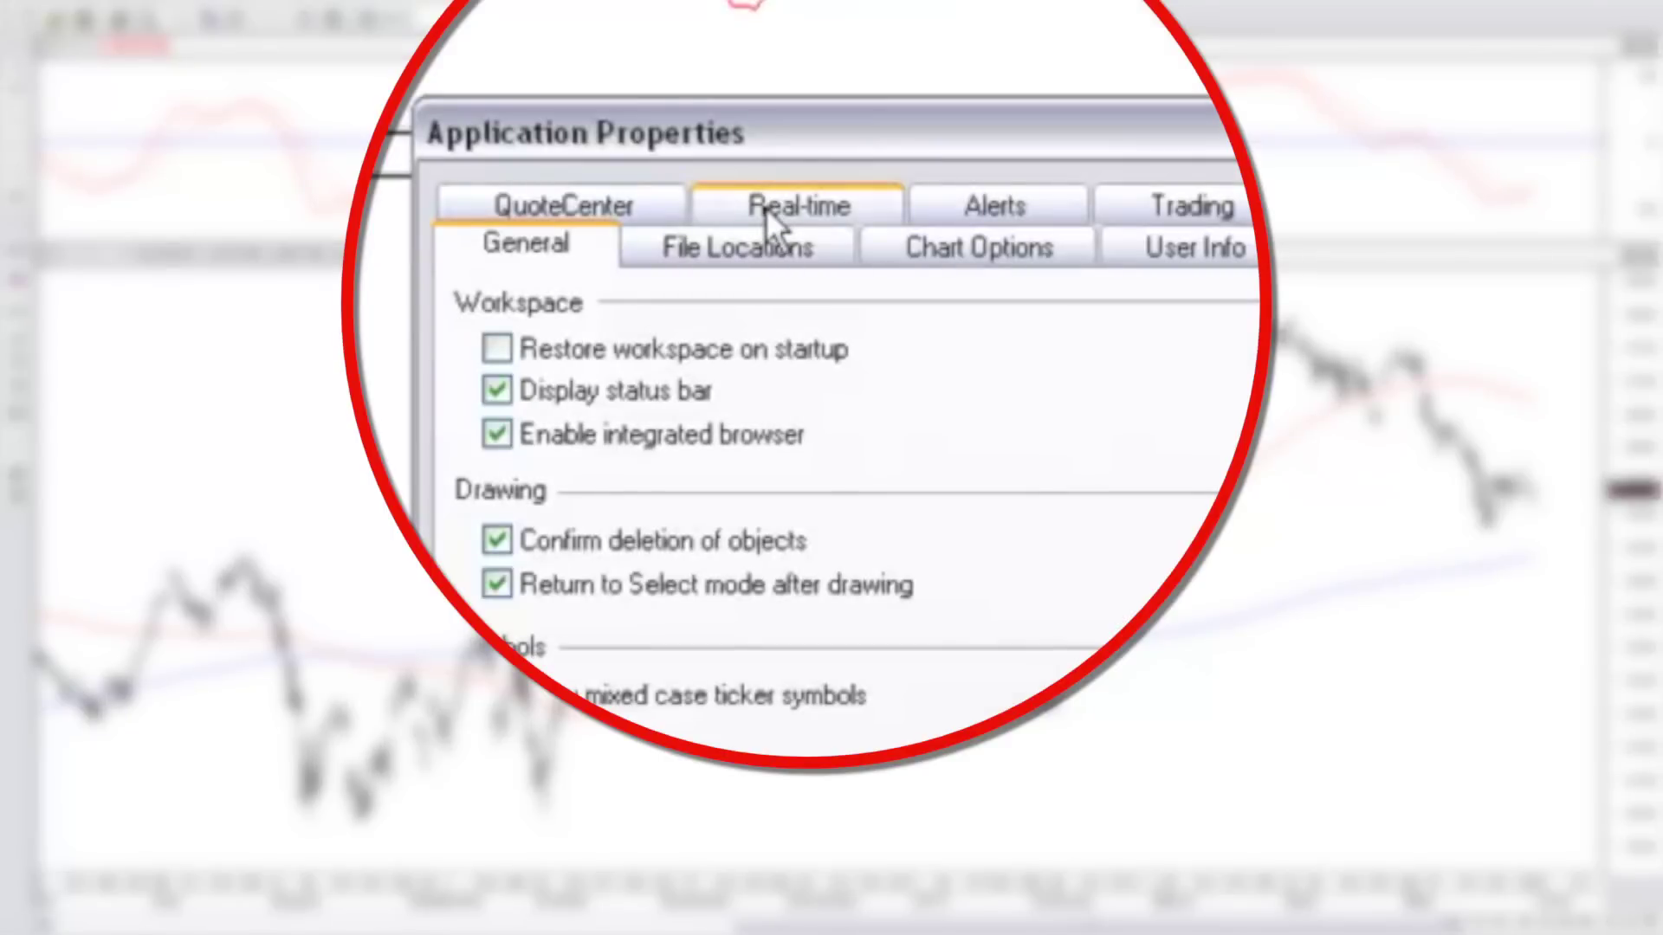
left_click(765, 207)
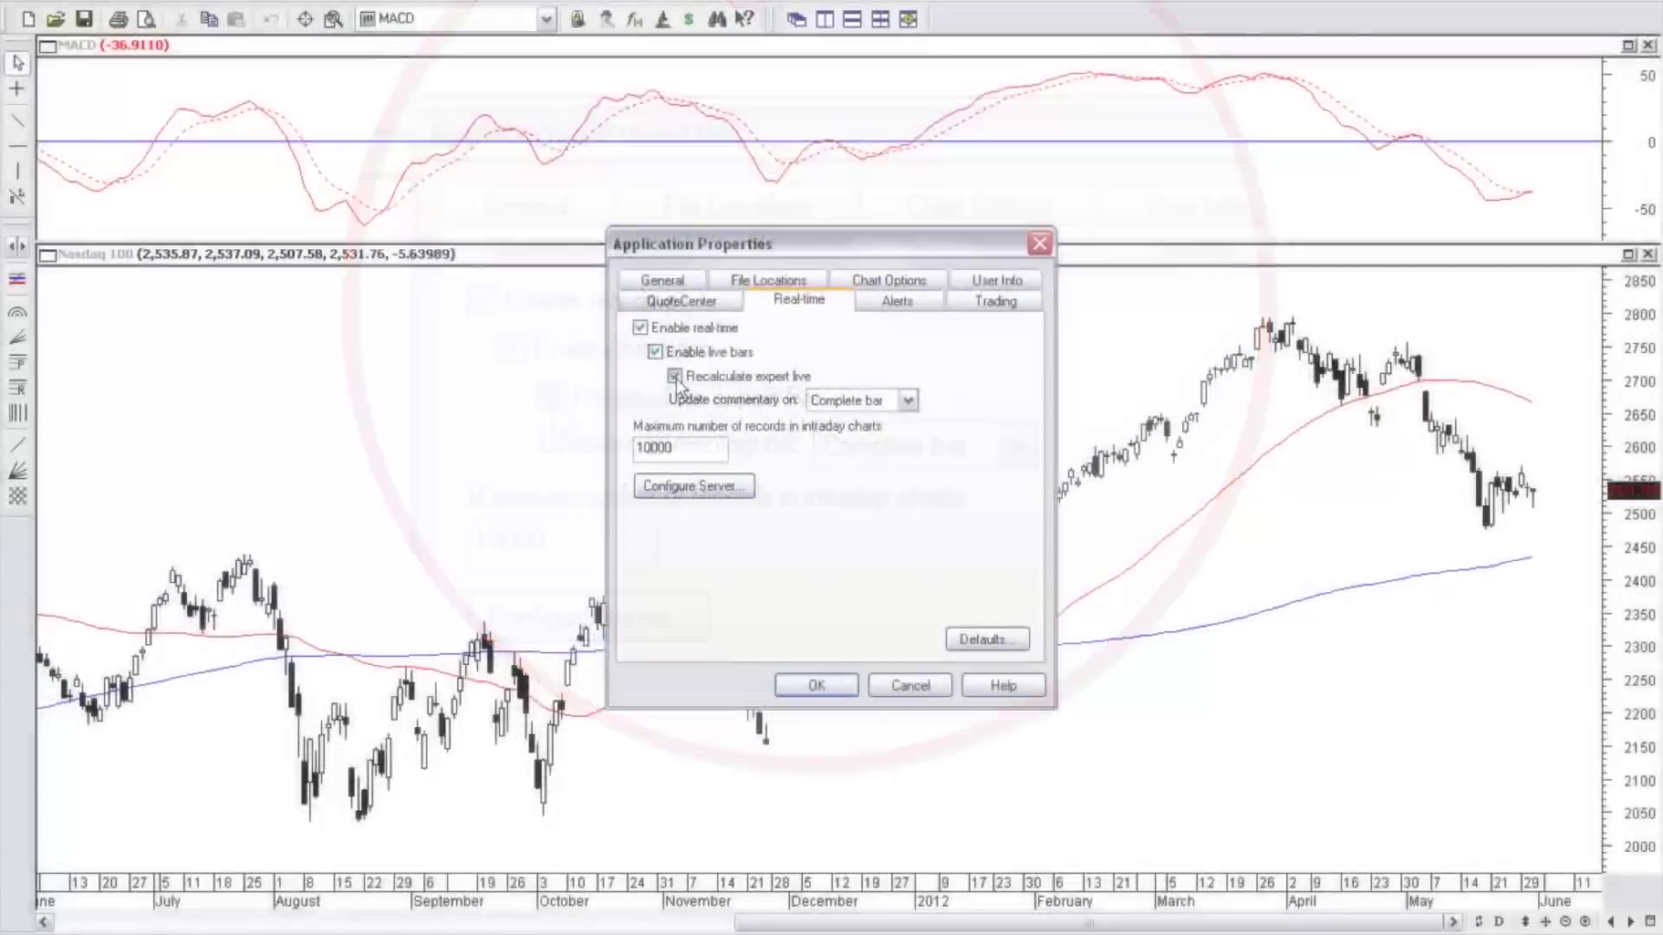
left_click(676, 378)
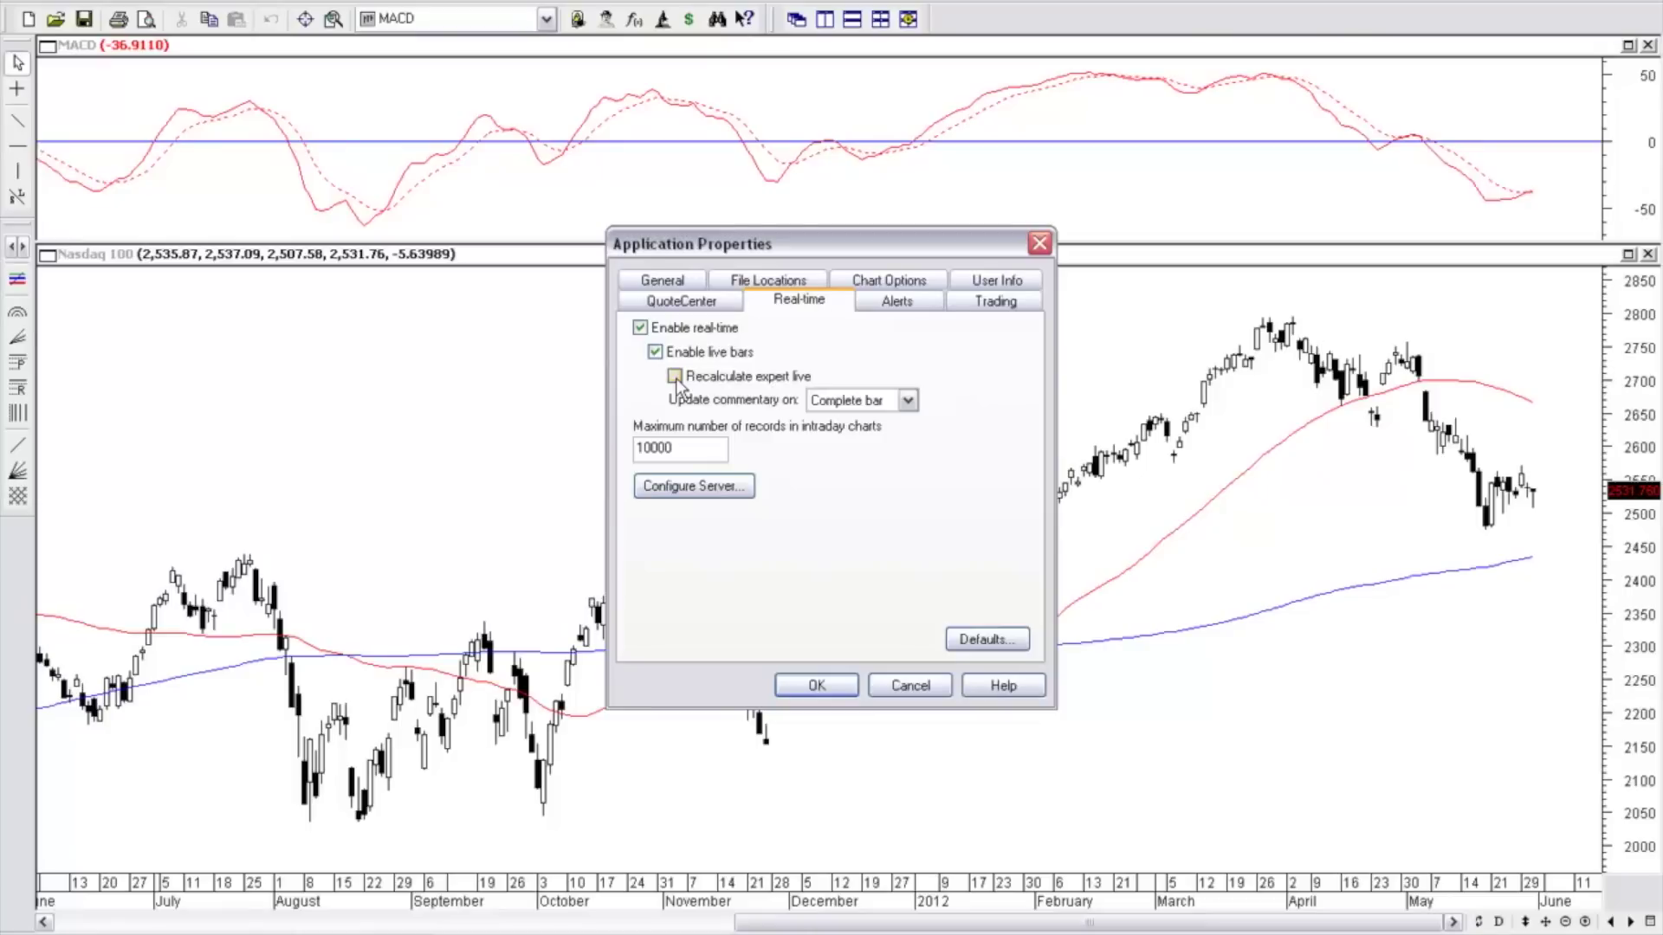
left_click(792, 688)
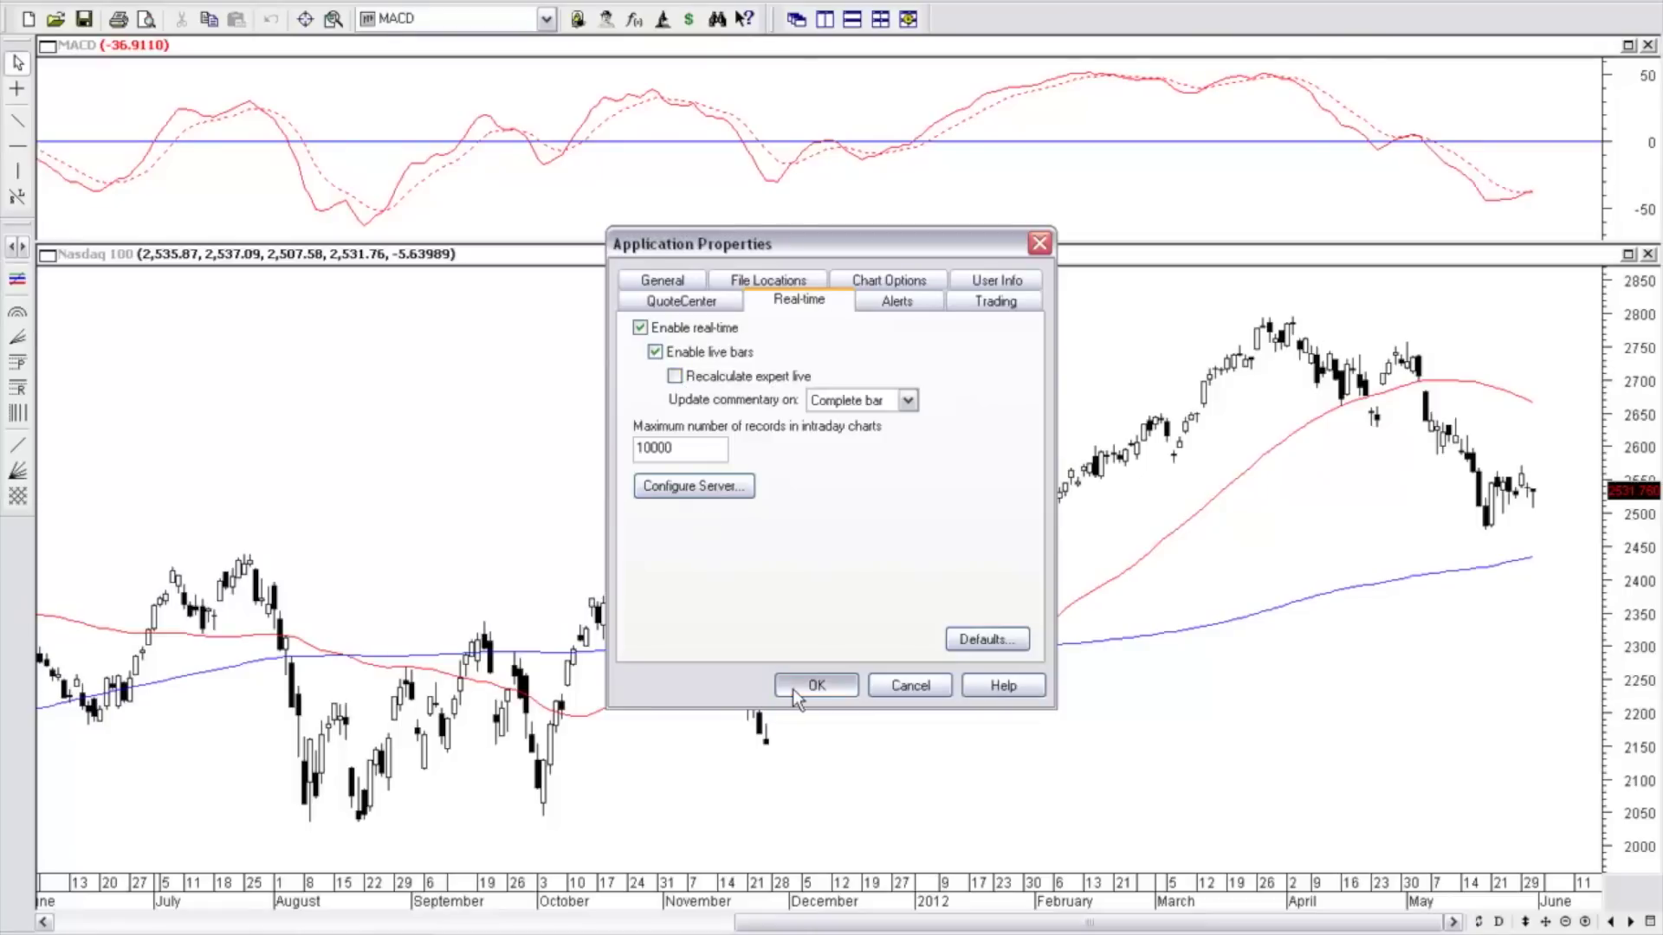